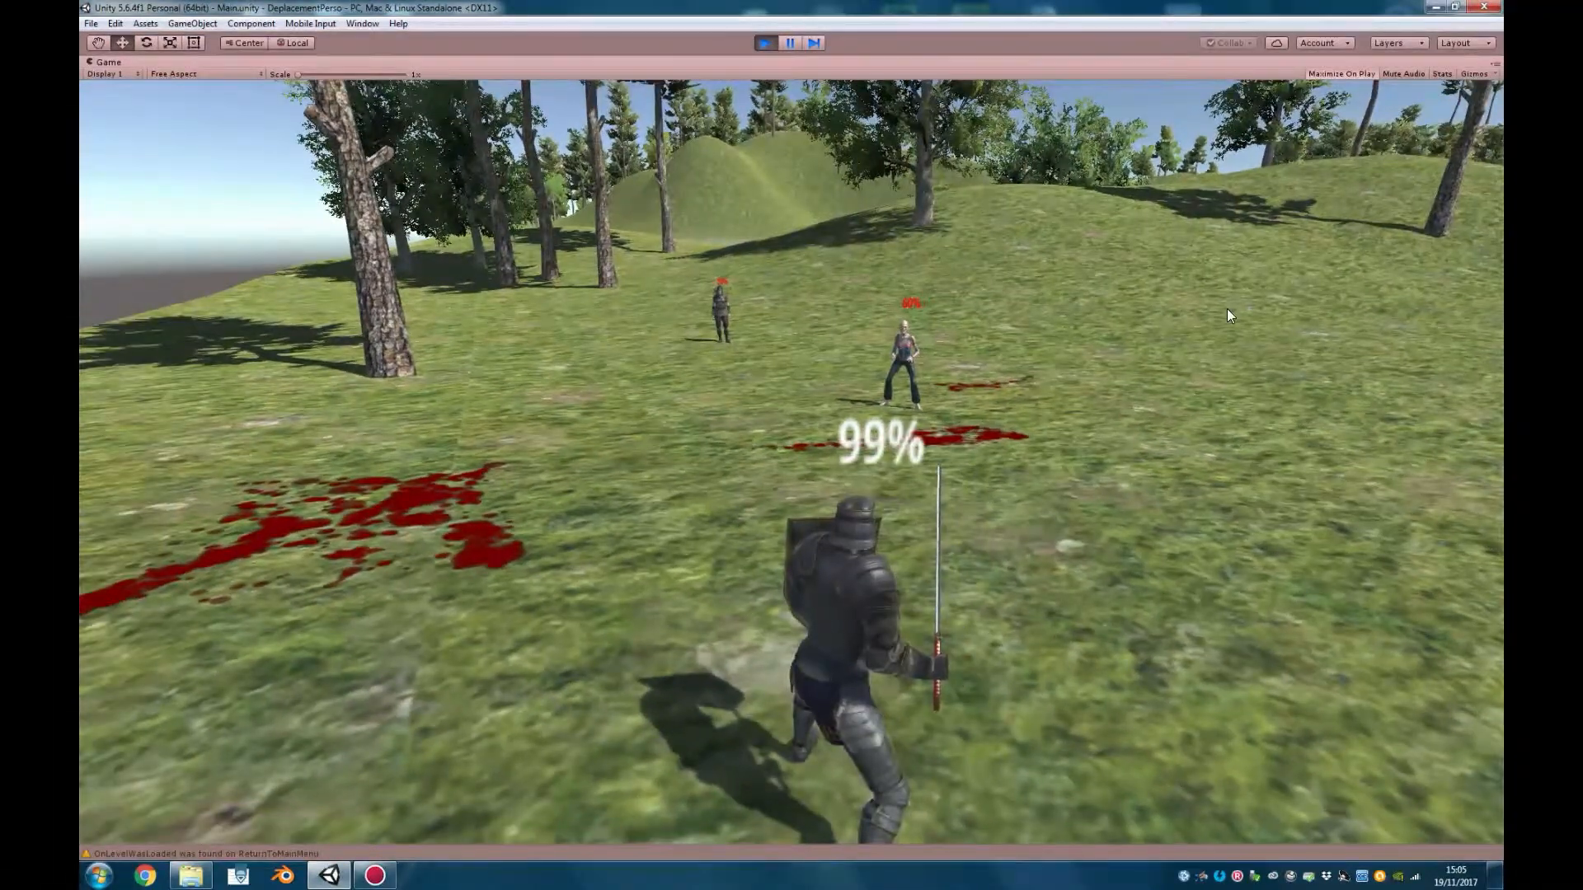
Move the paladin across the grass in the running game to meet the approaching zombie
key(s)
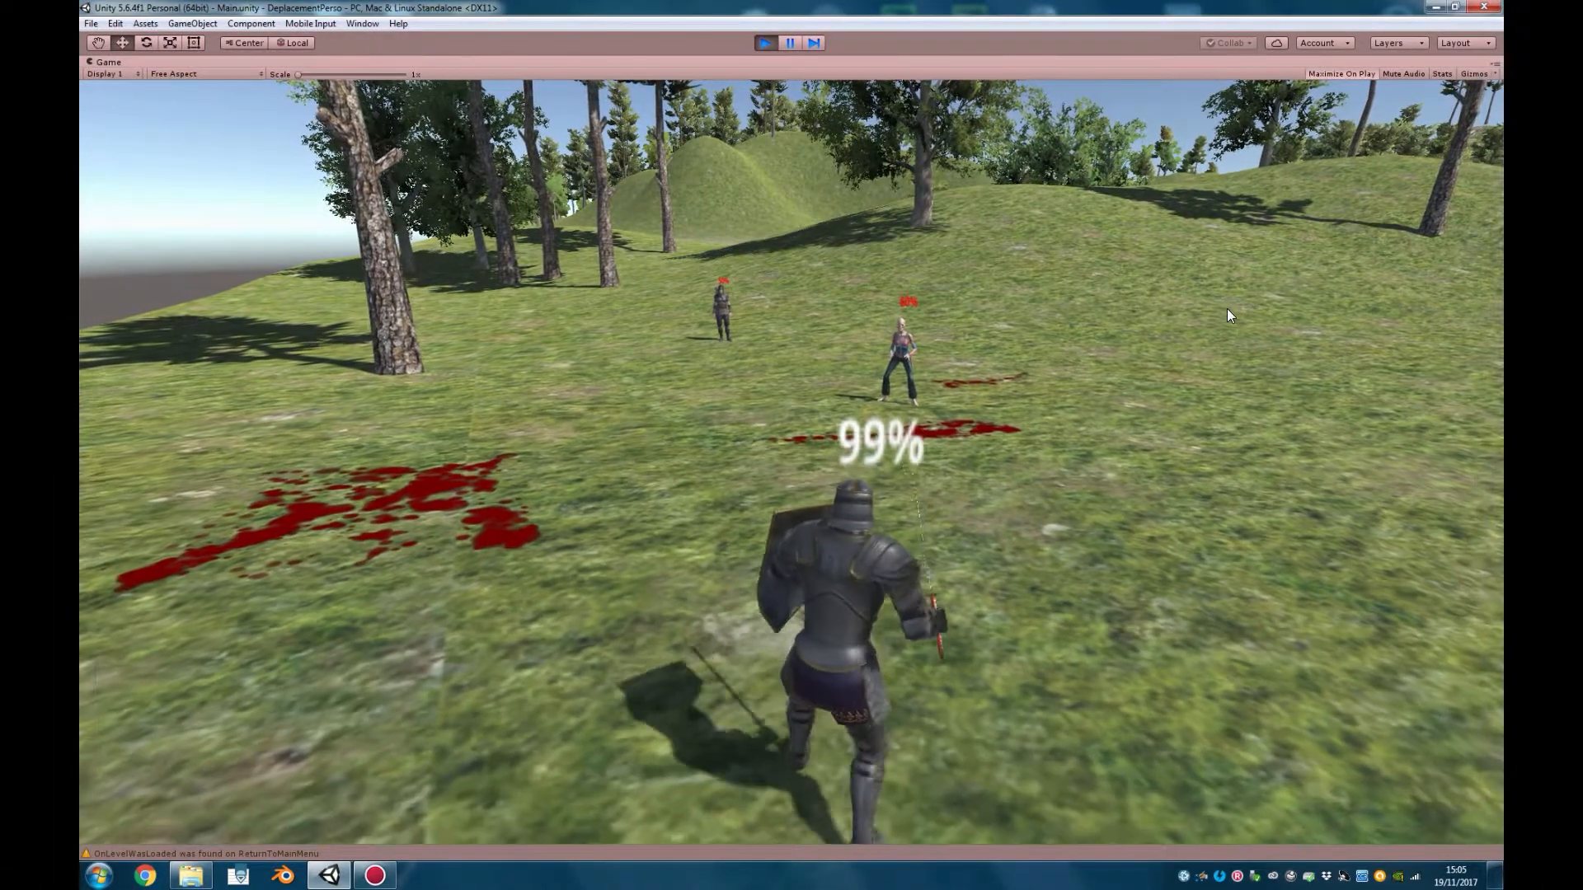
key(z)
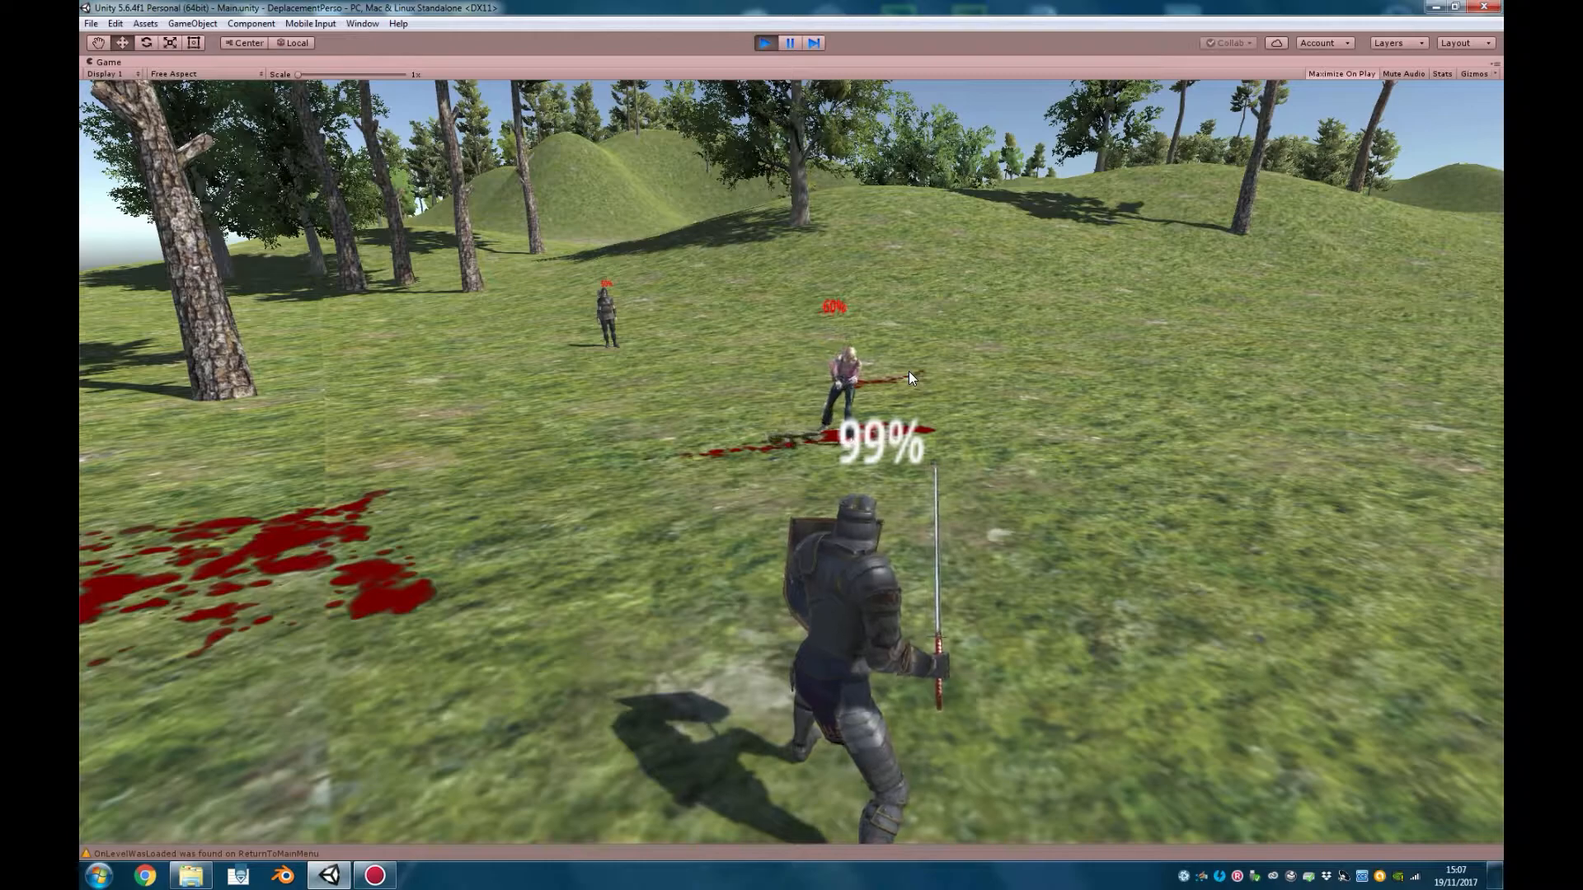
key(w)
key(w)
key(w)
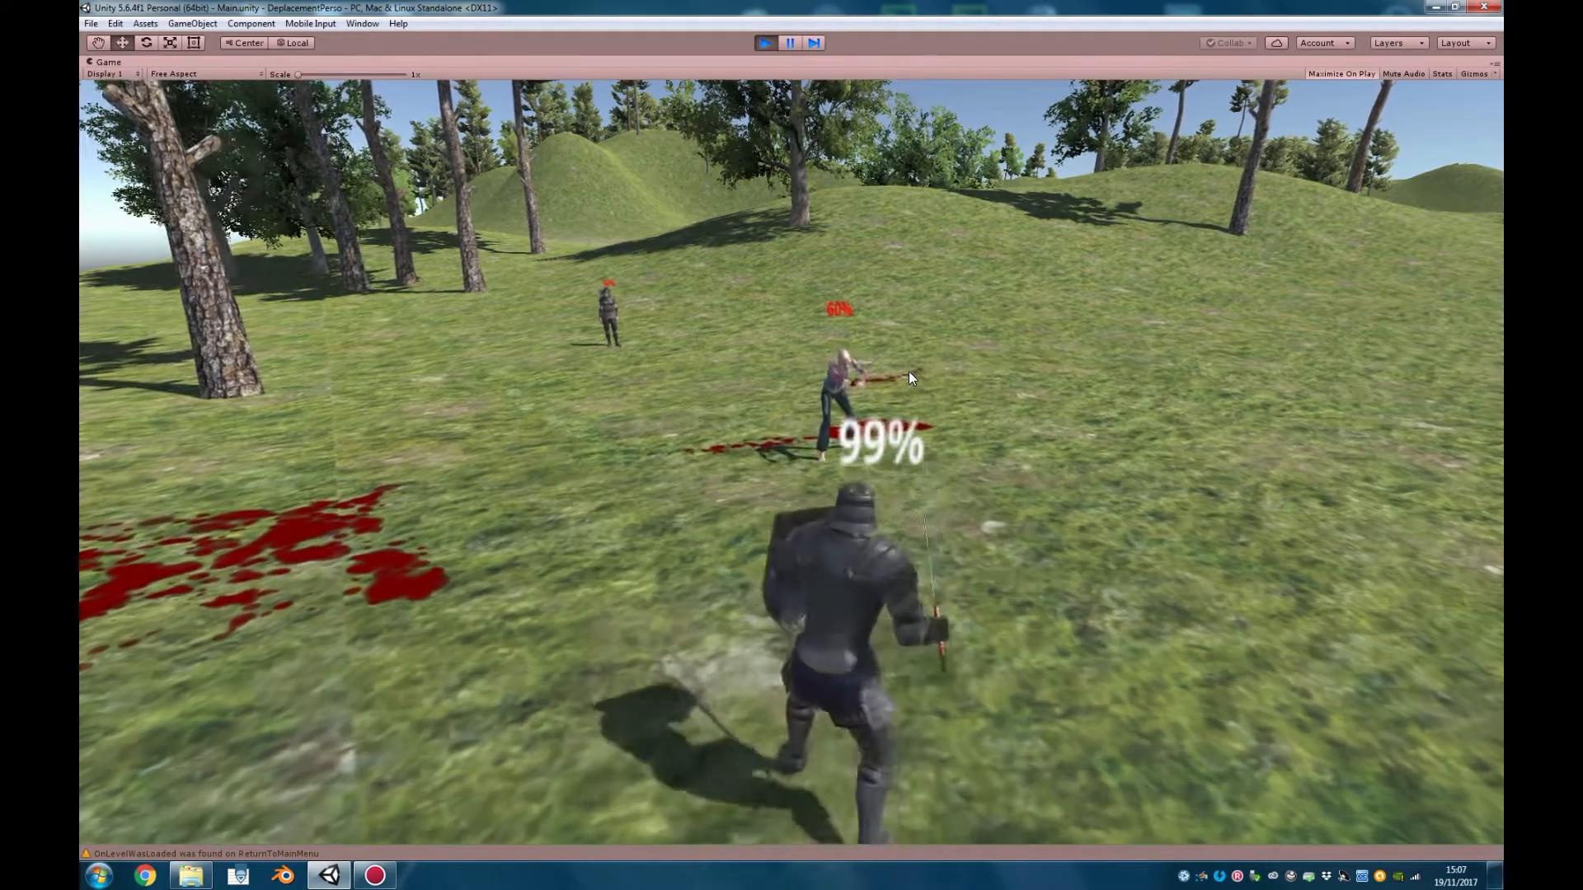
key(d)
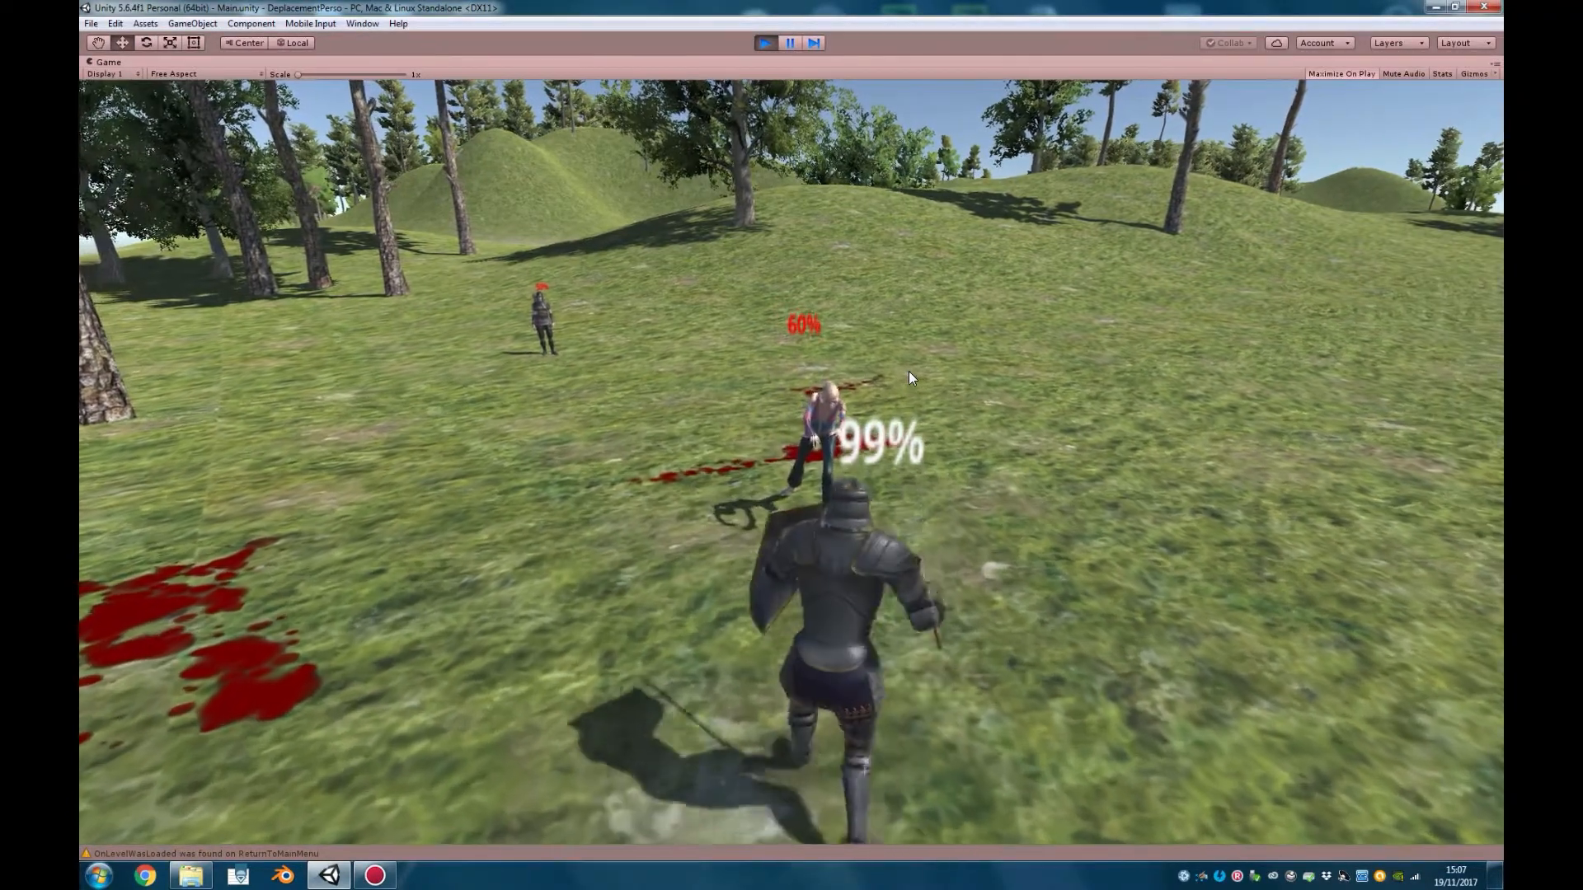
key(w)
key(w)
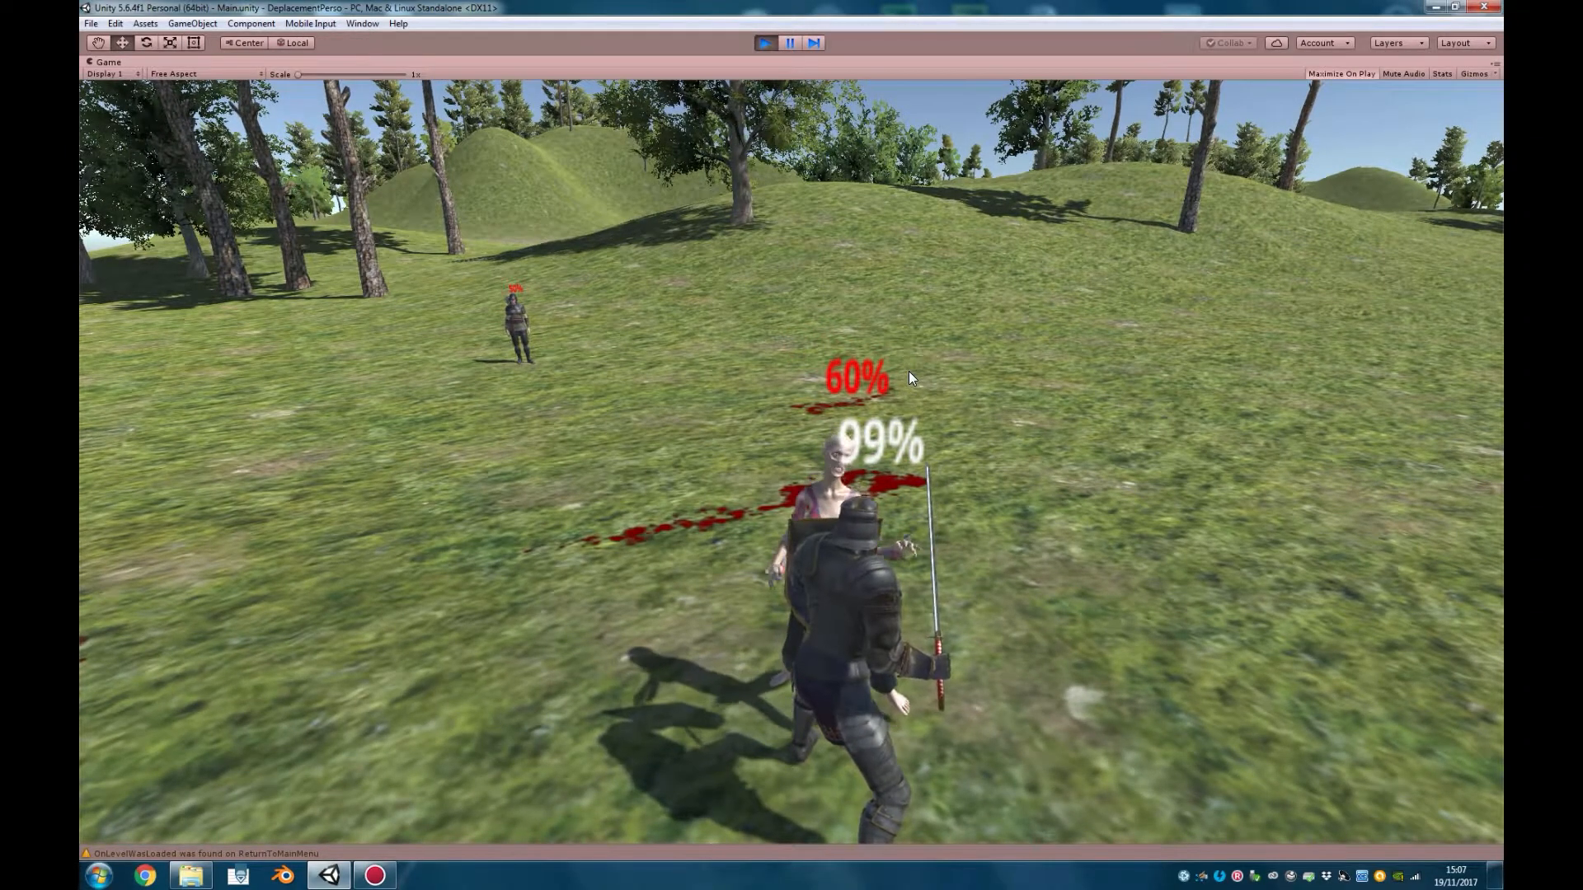
key(a)
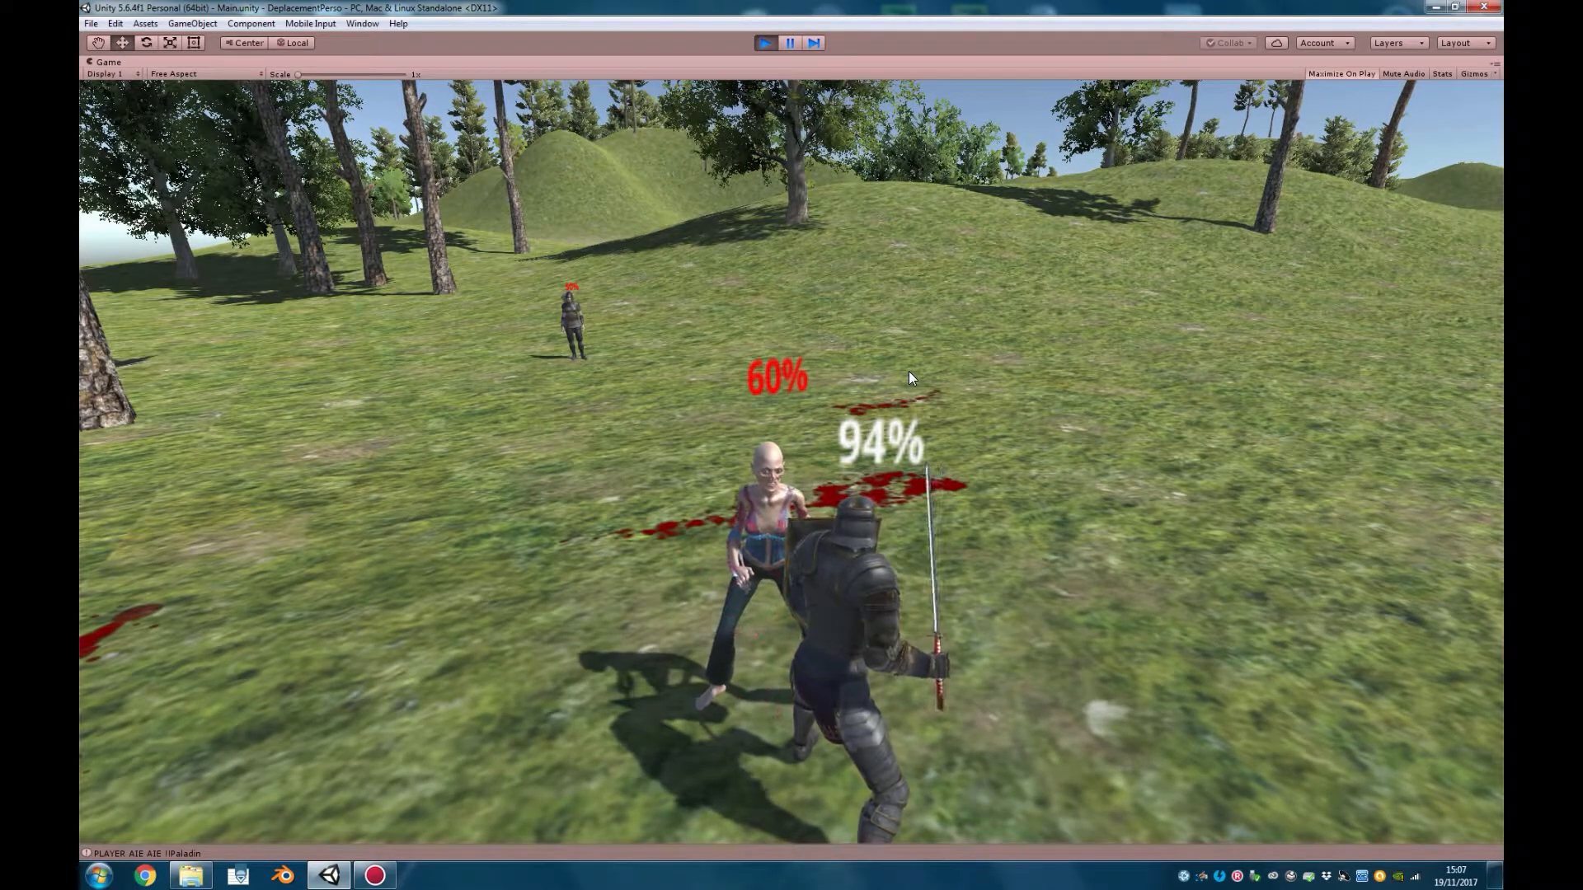
Turn the paladin counterclockwise to bring the attacking zombie in front of him
key(Left)
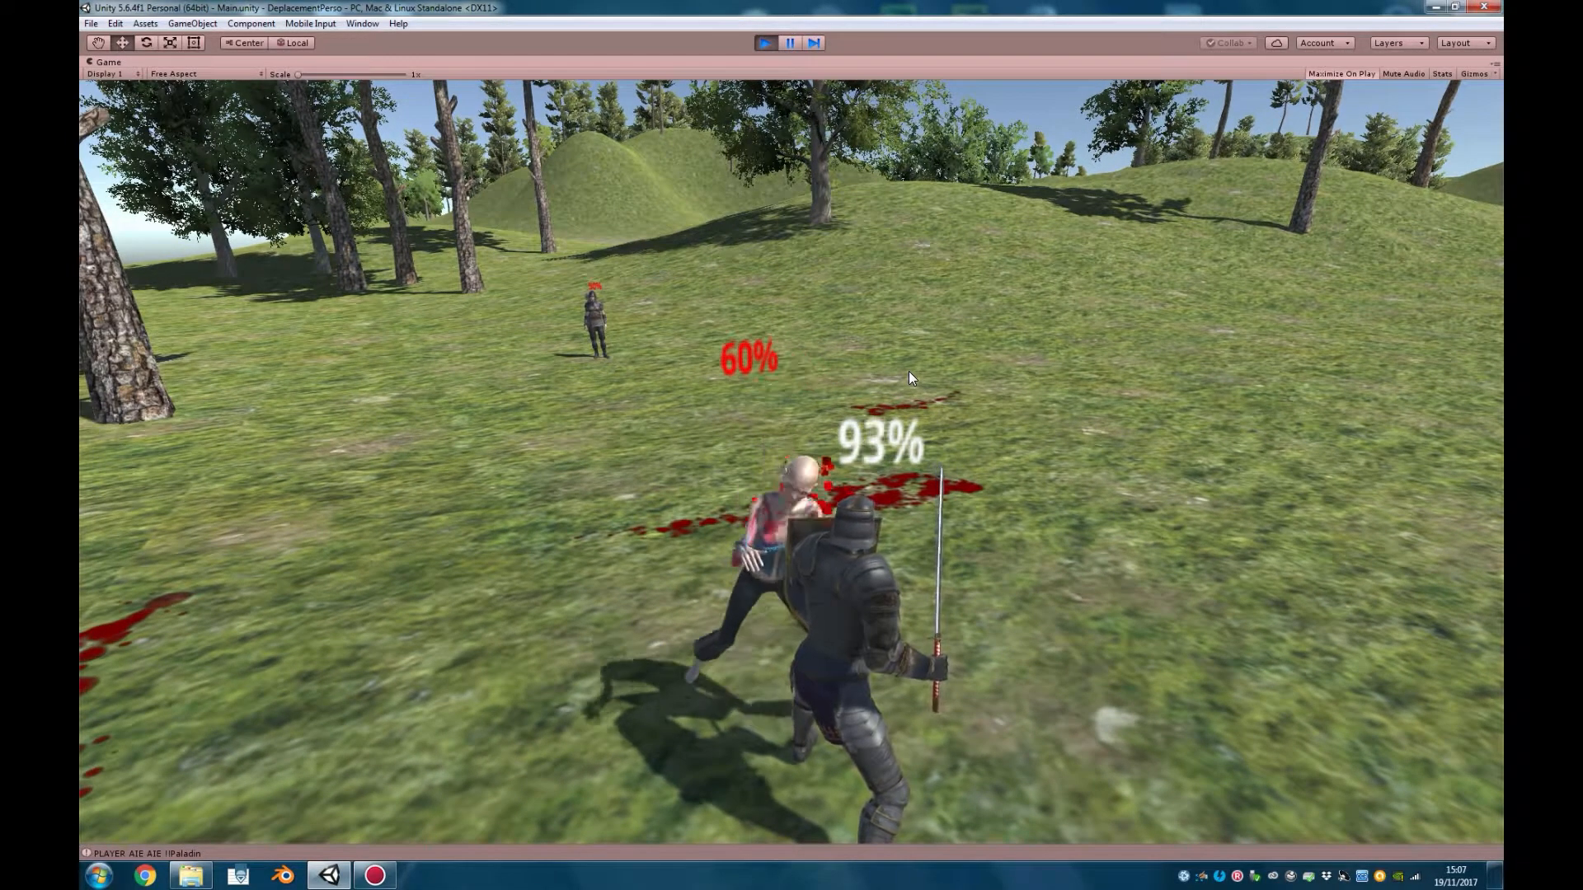
key(Left)
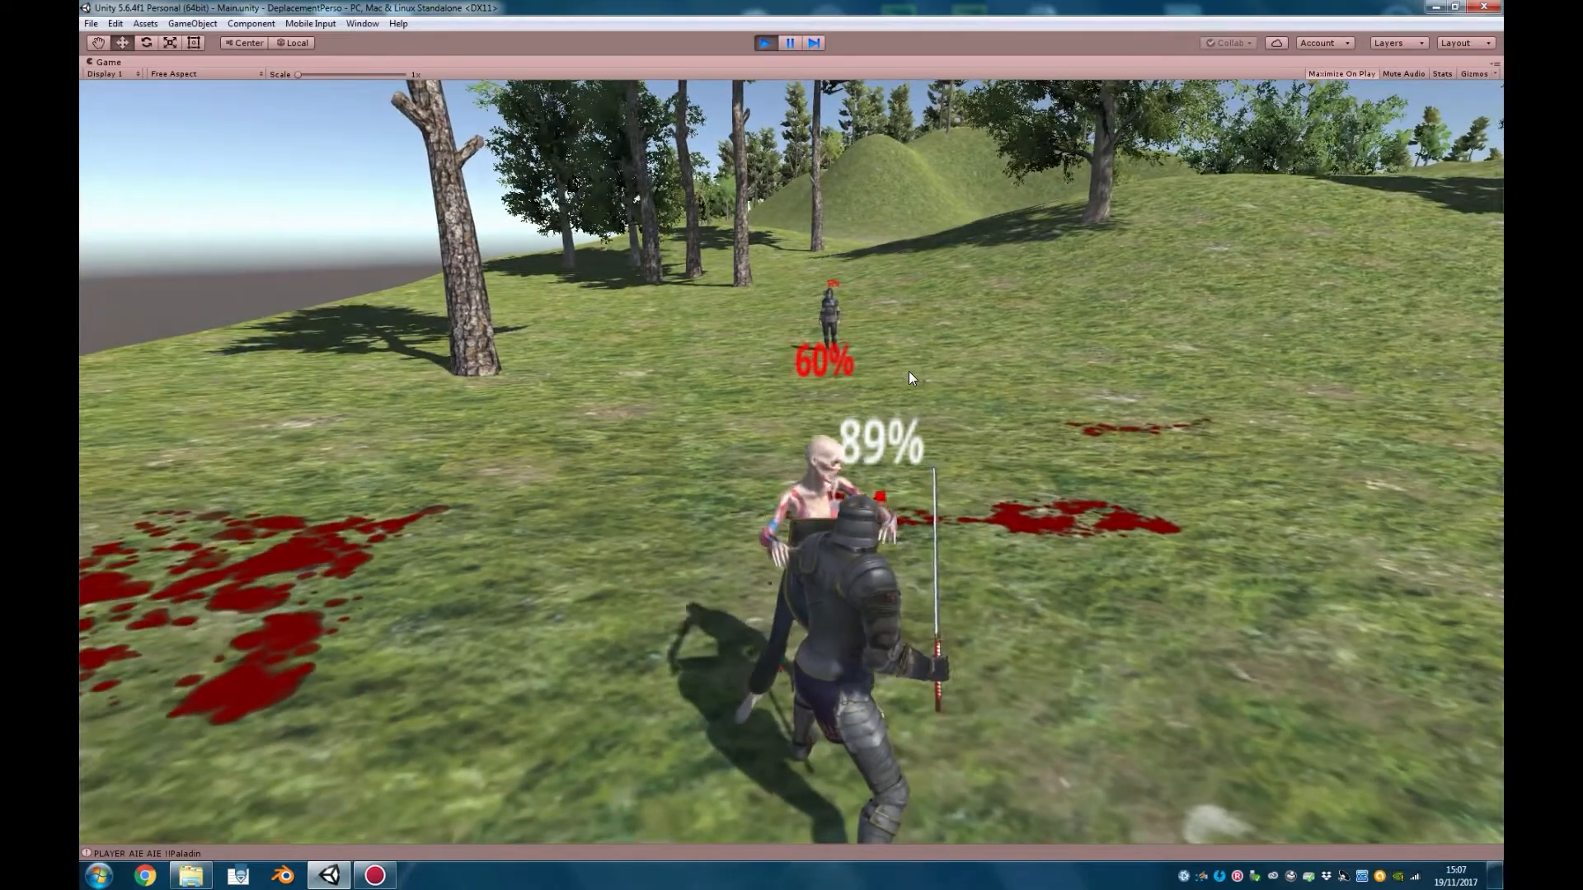
key(Left)
key(Left)
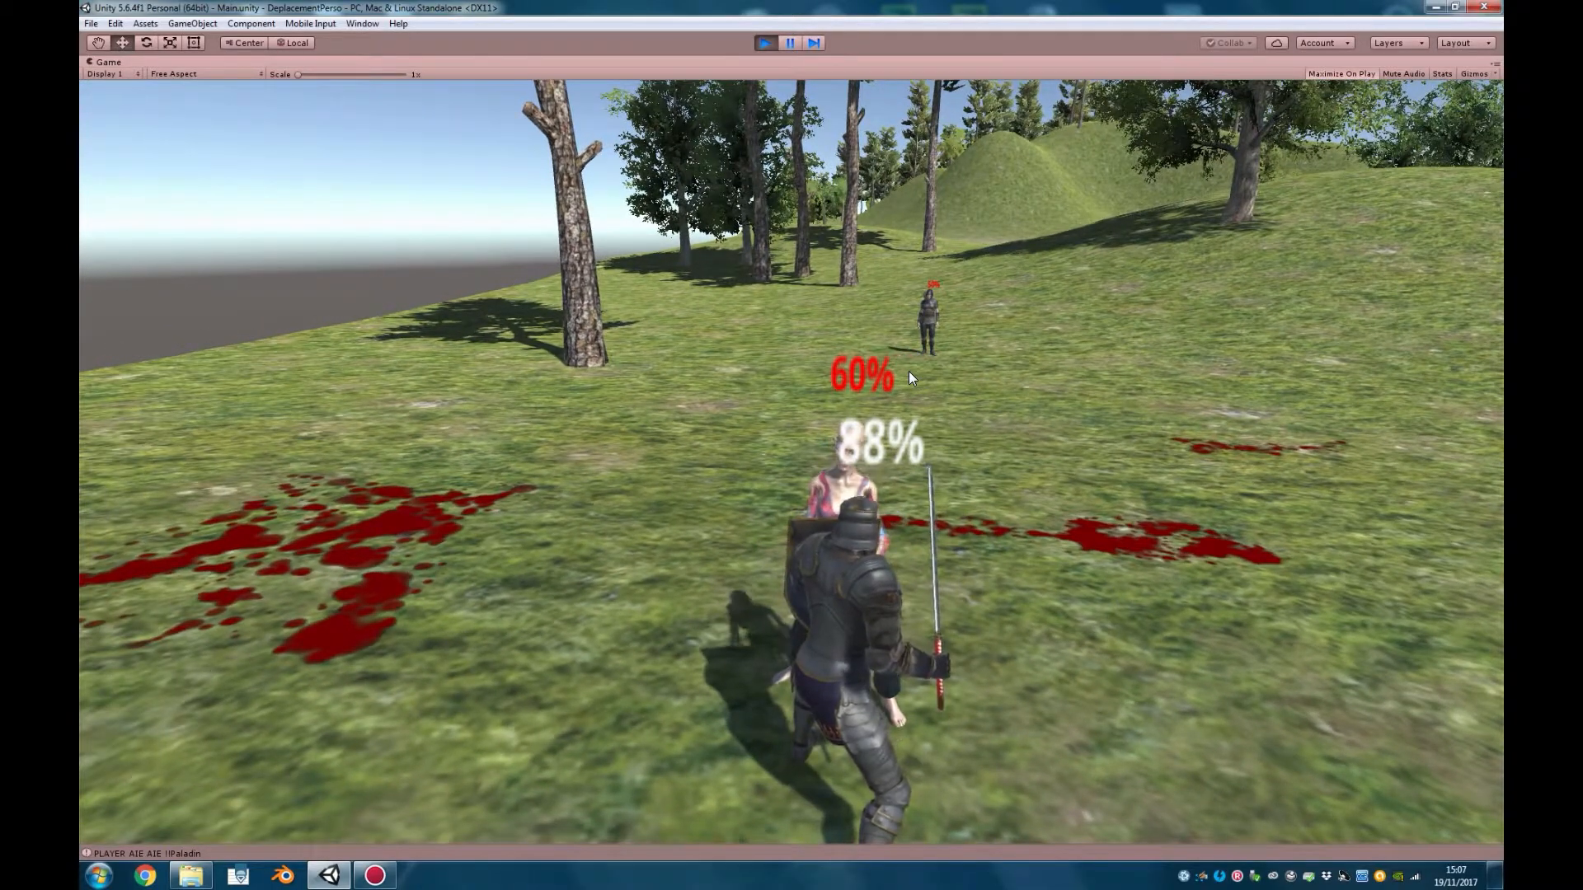
key(Left)
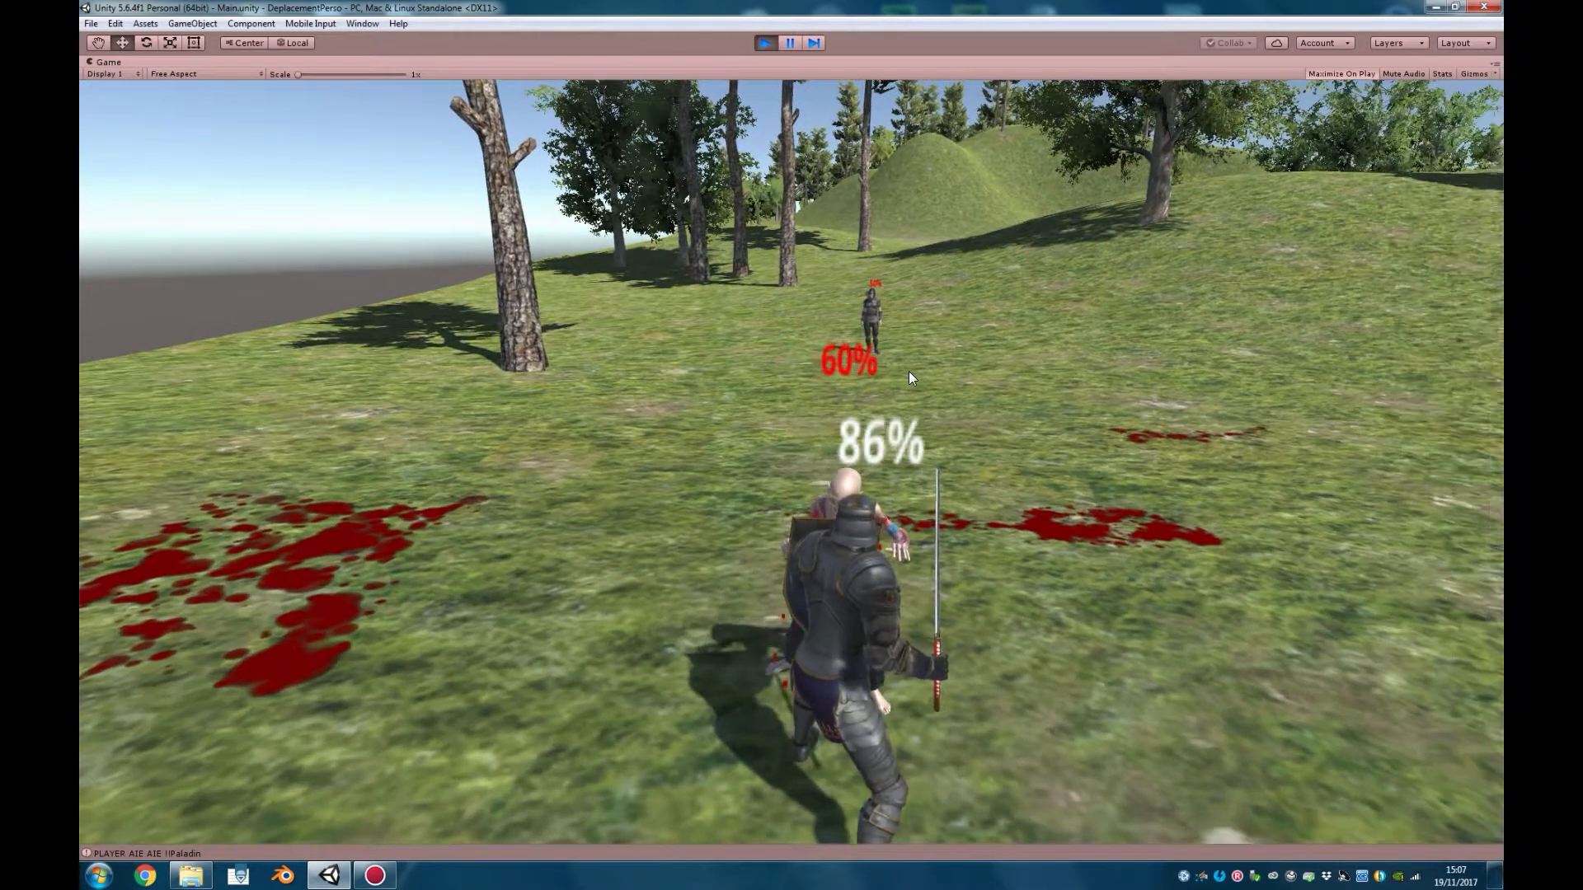
key(Left)
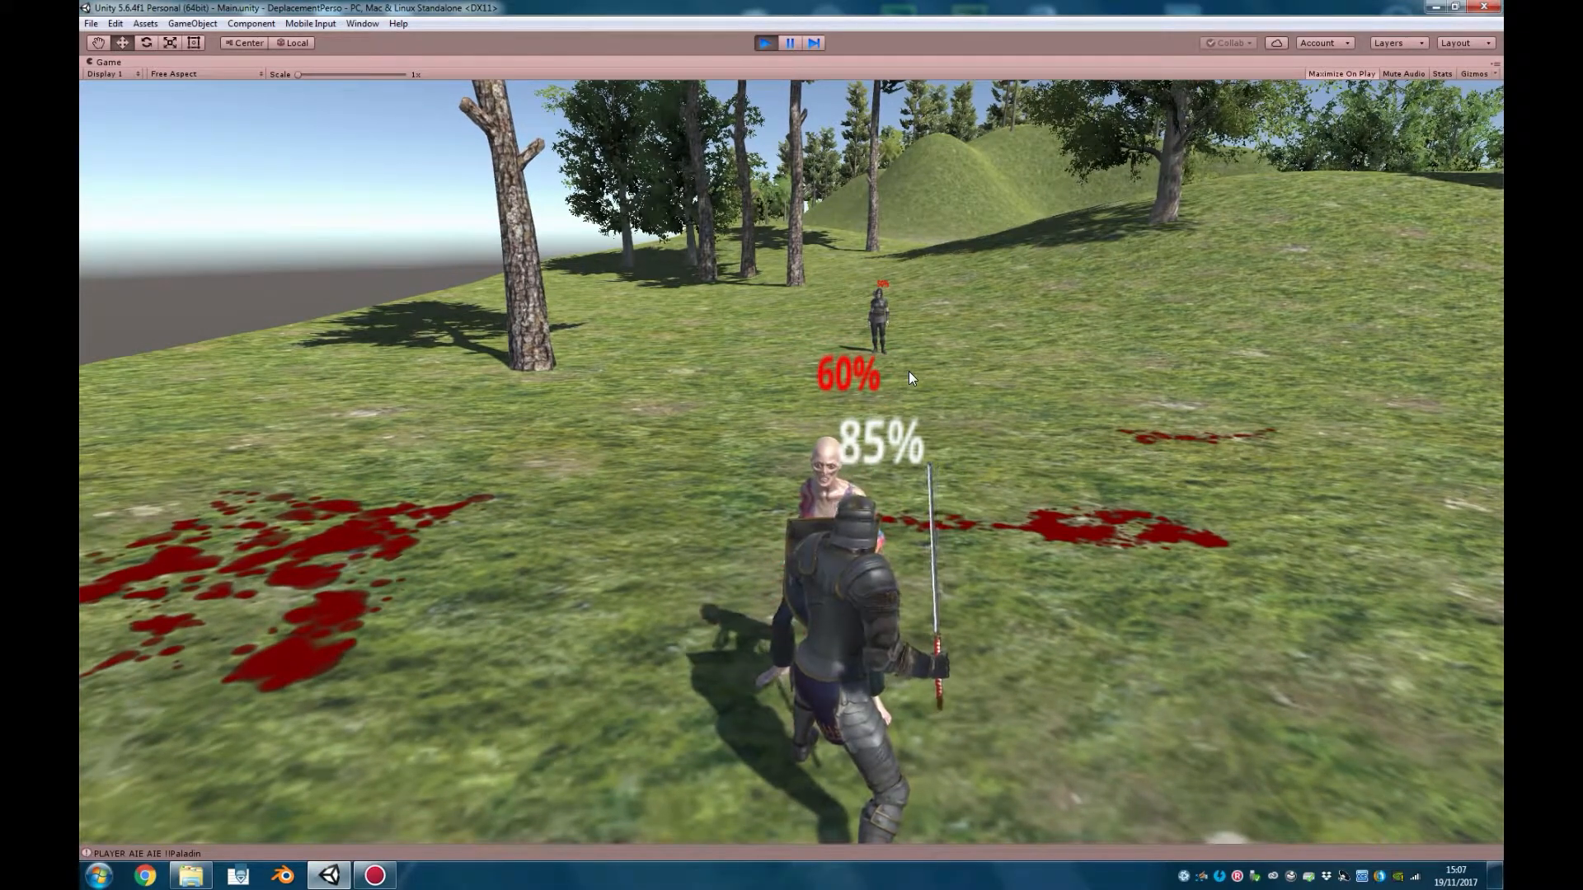
key(Left)
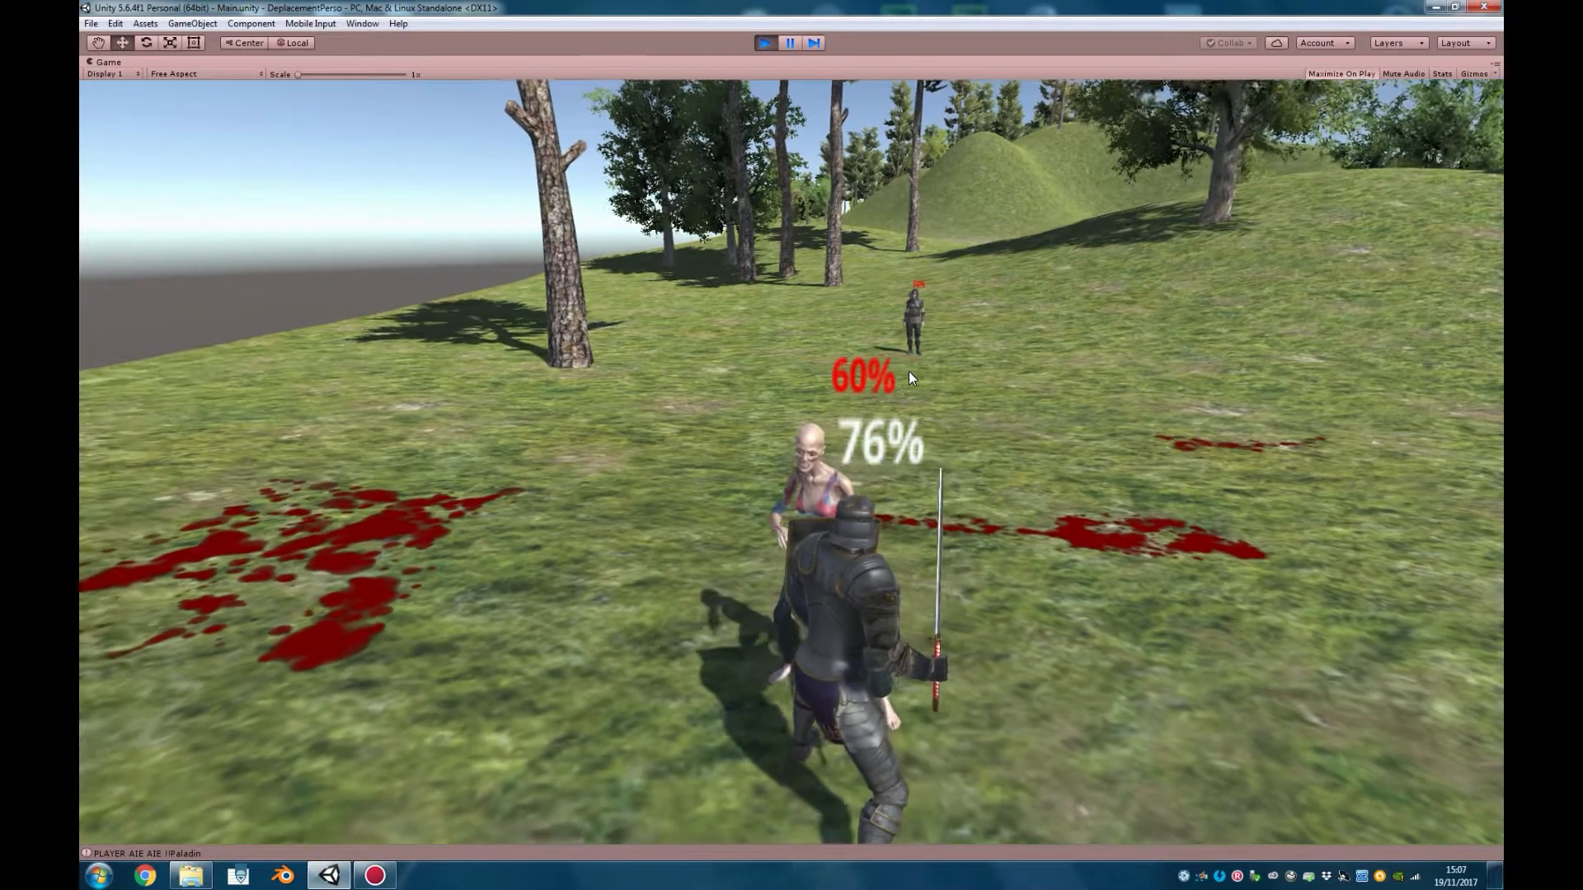
Test the sword attack by striking the zombie repeatedly until it is killed, adjusting the paladin's facing between blows
key(space)
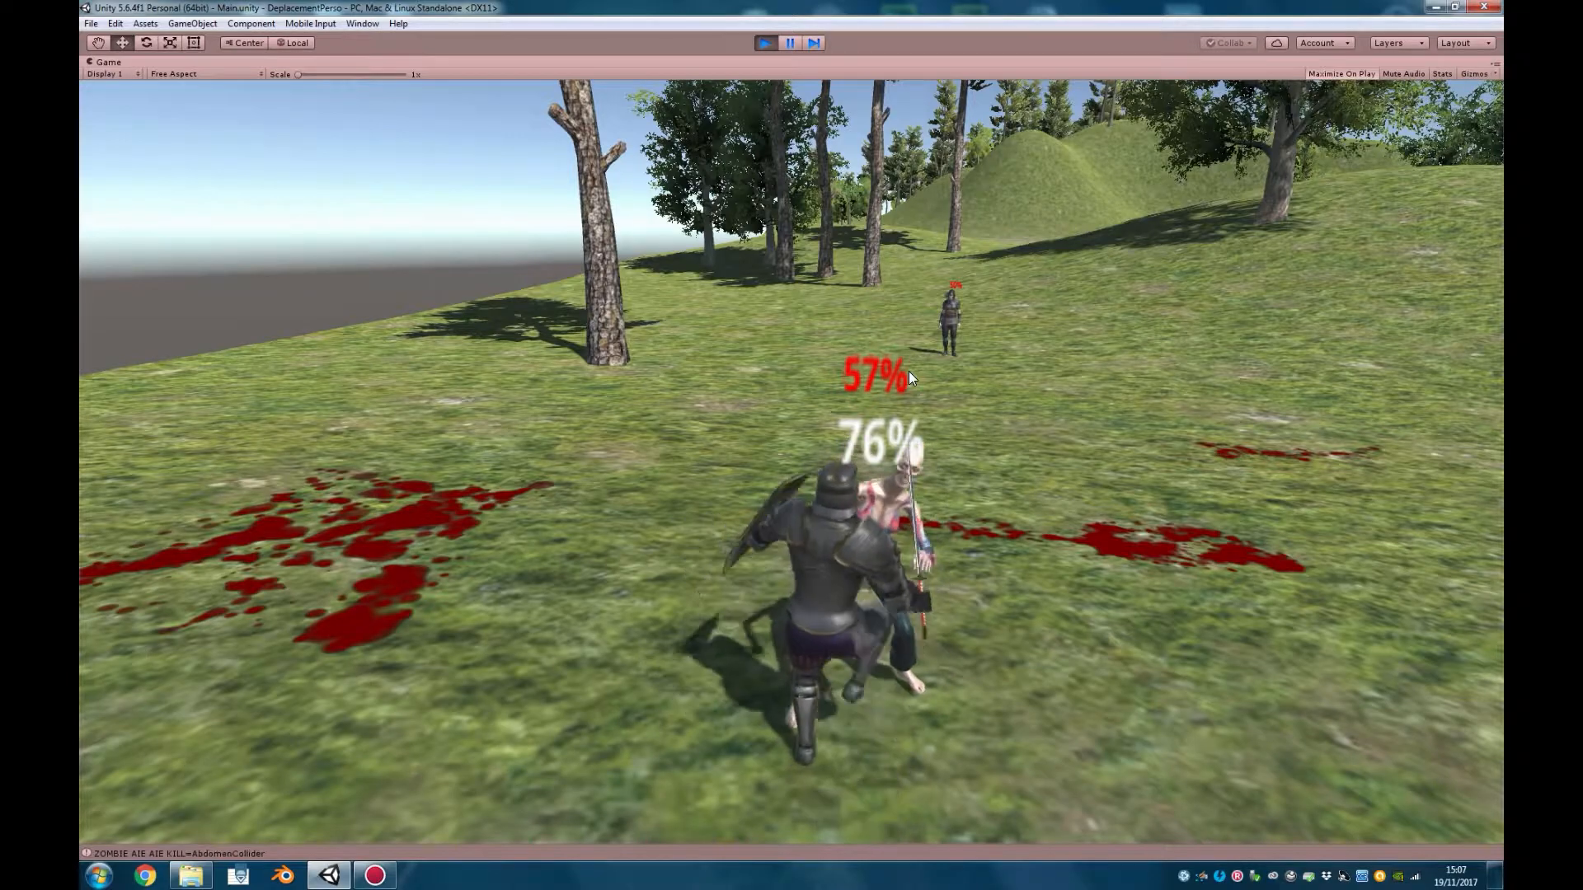
key(space)
key(space)
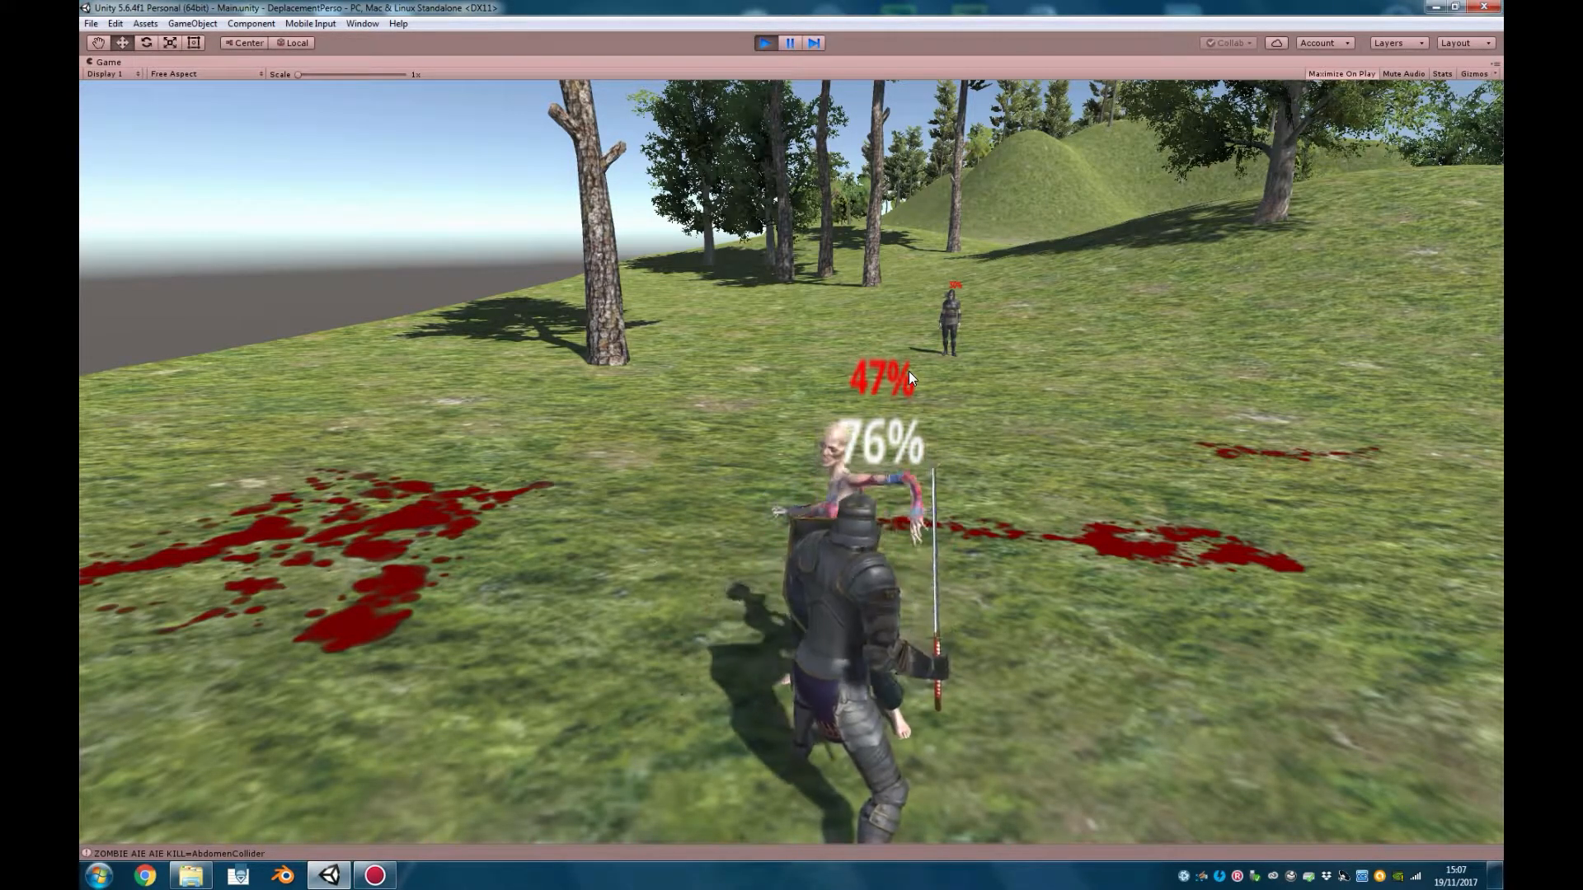
key(space)
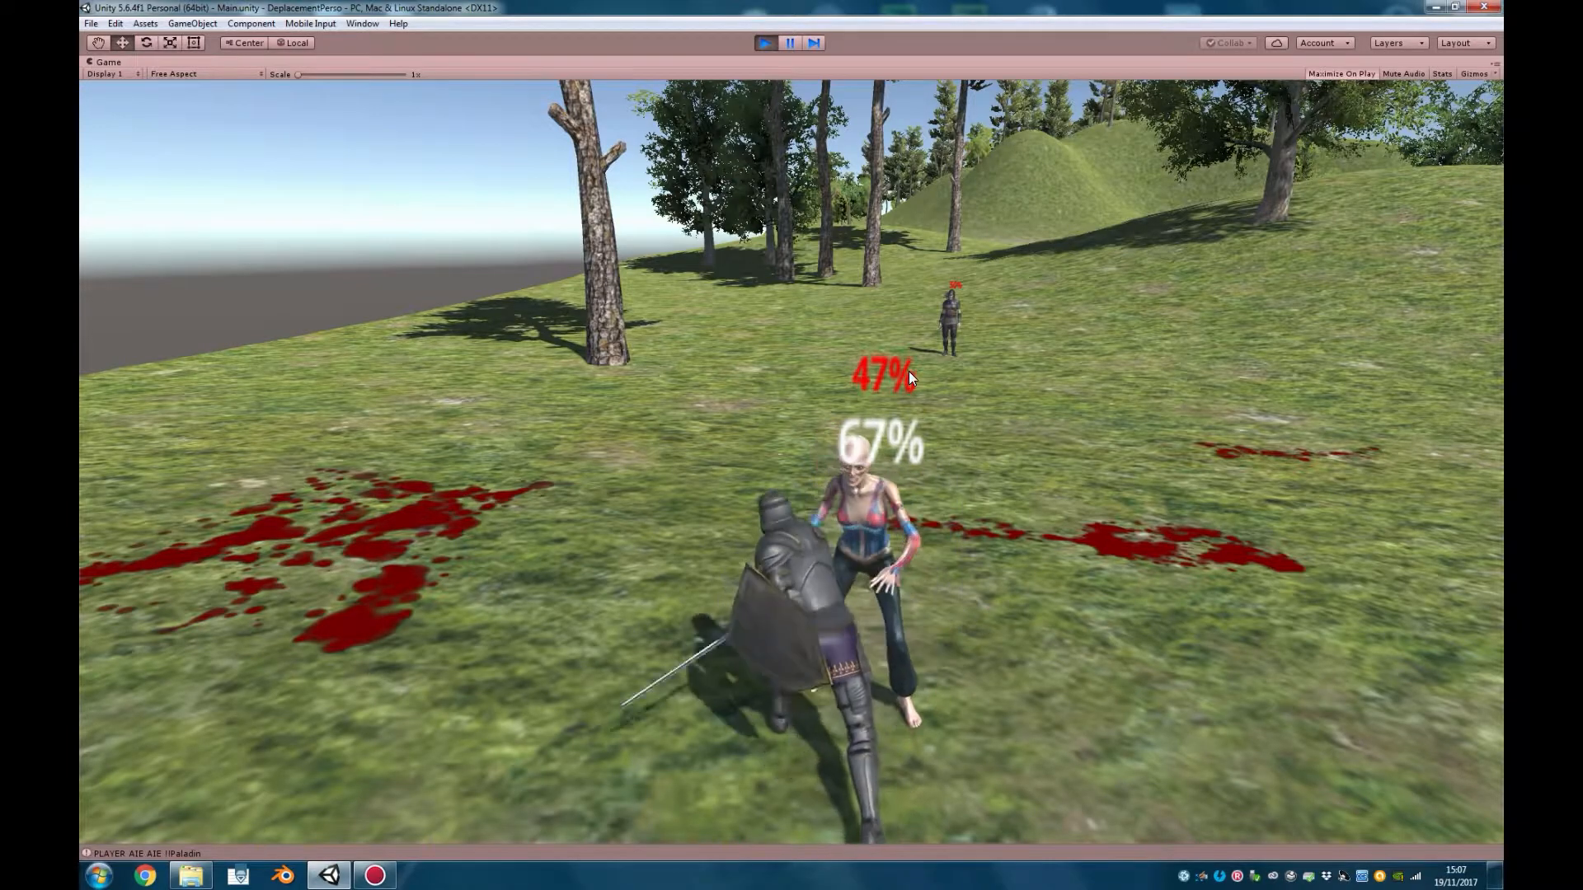
key(Right)
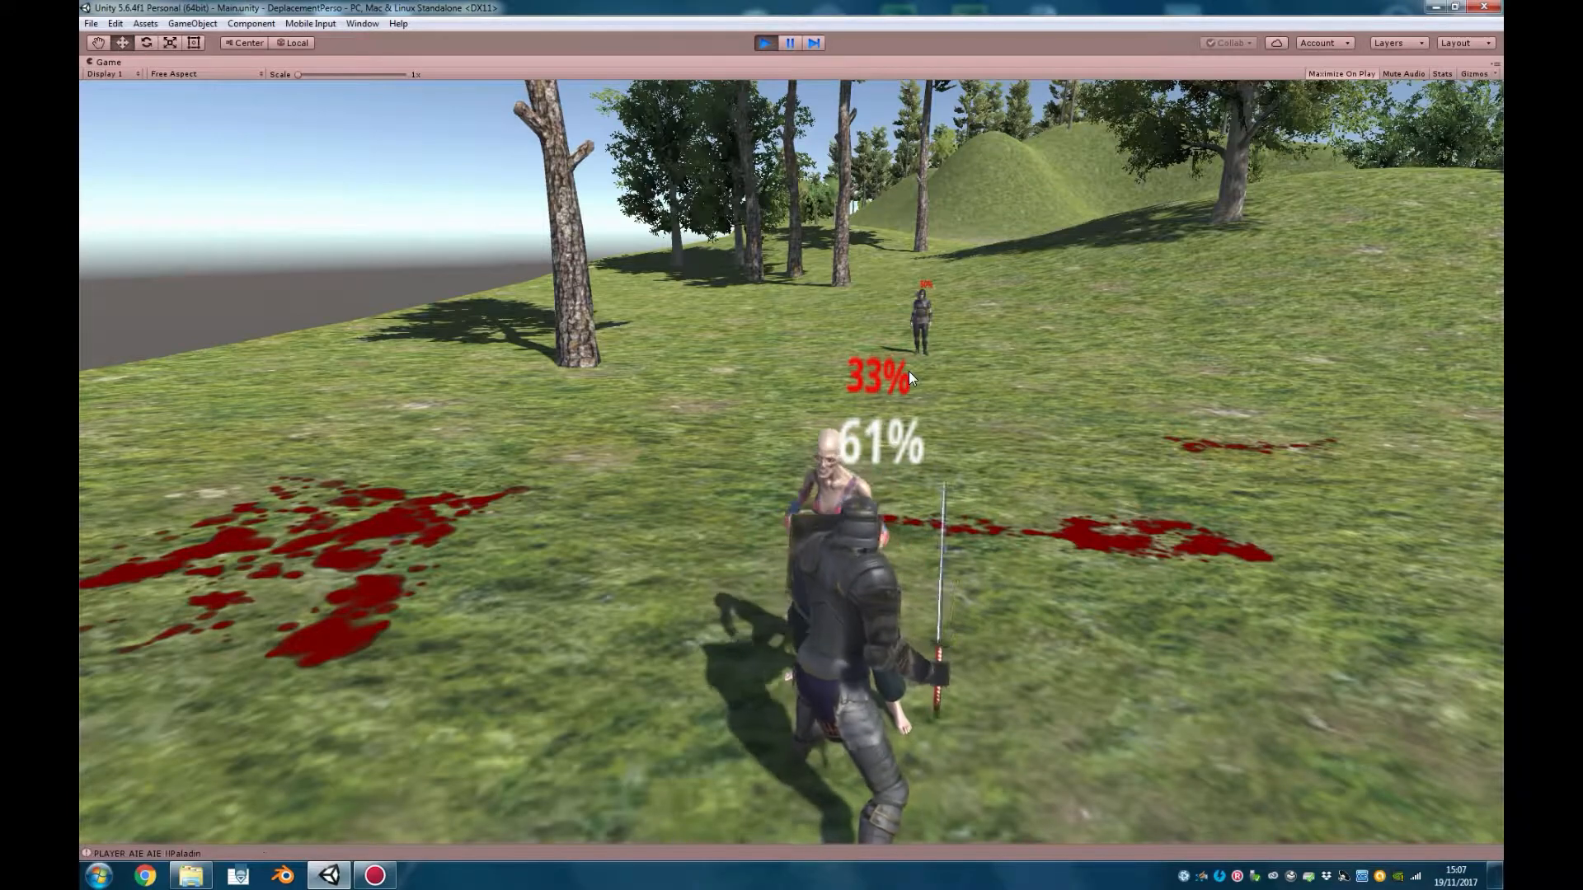
key(space)
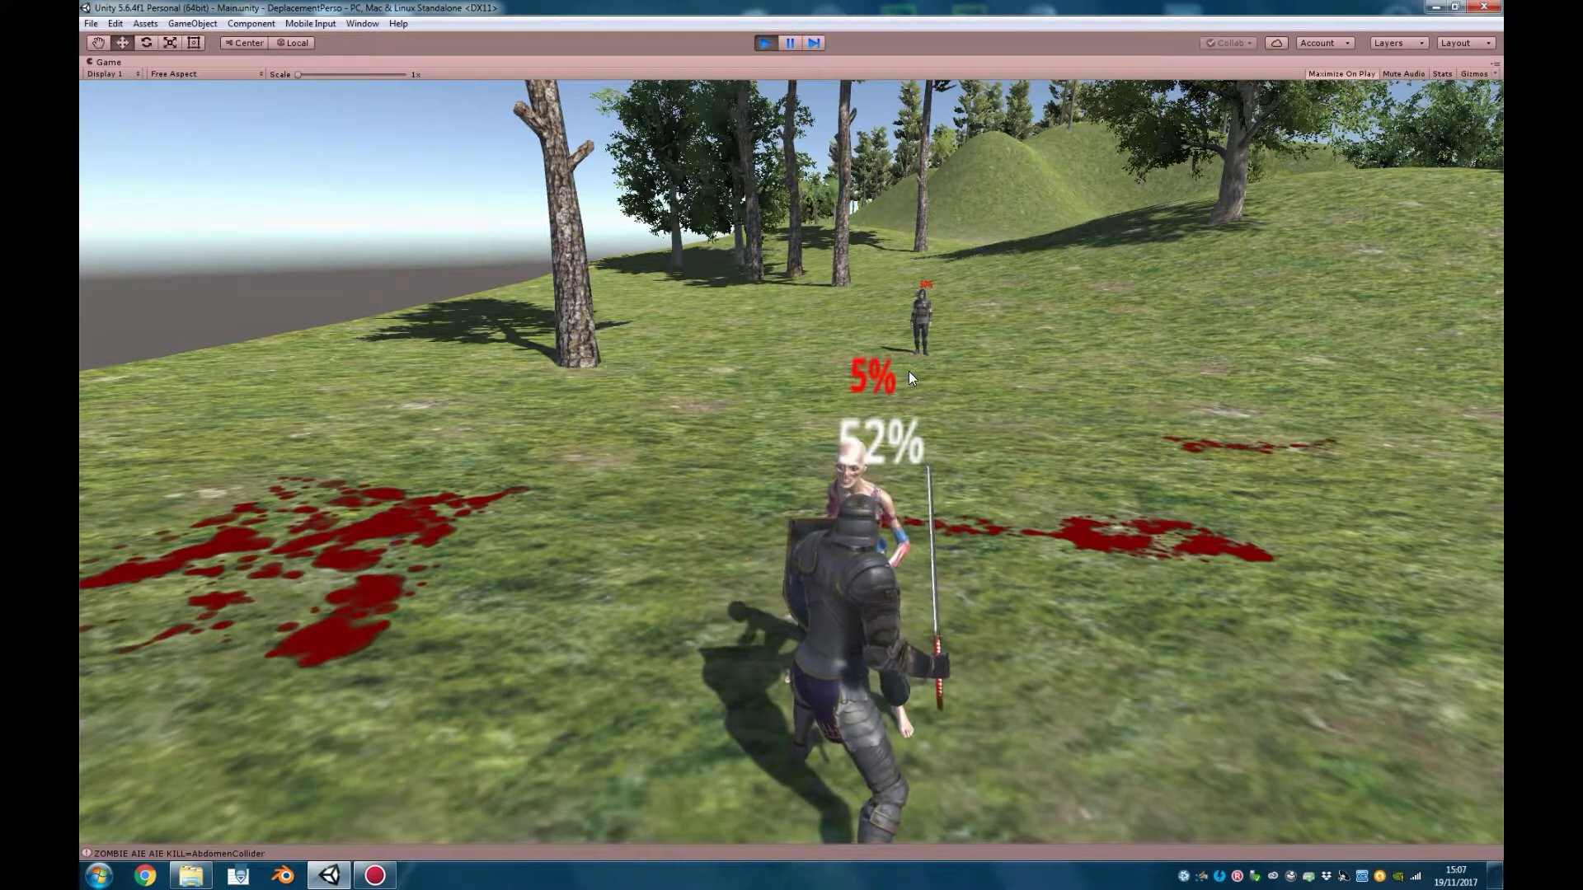
key(space)
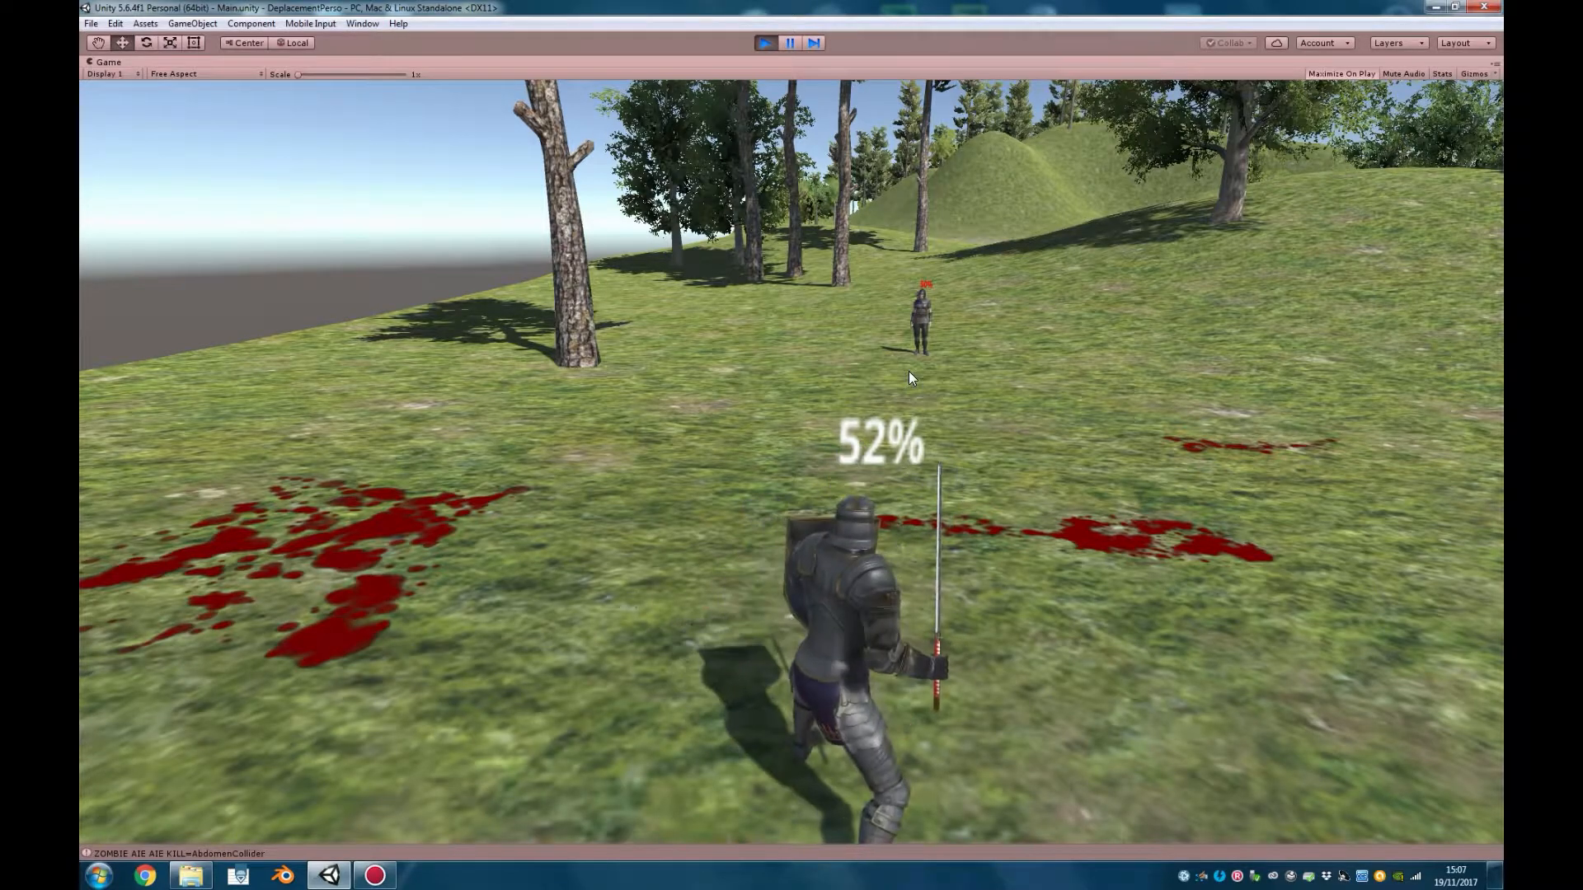
Steer the paladin forward across the field toward the archer, with one short step back on the way
key(Right)
key(Up)
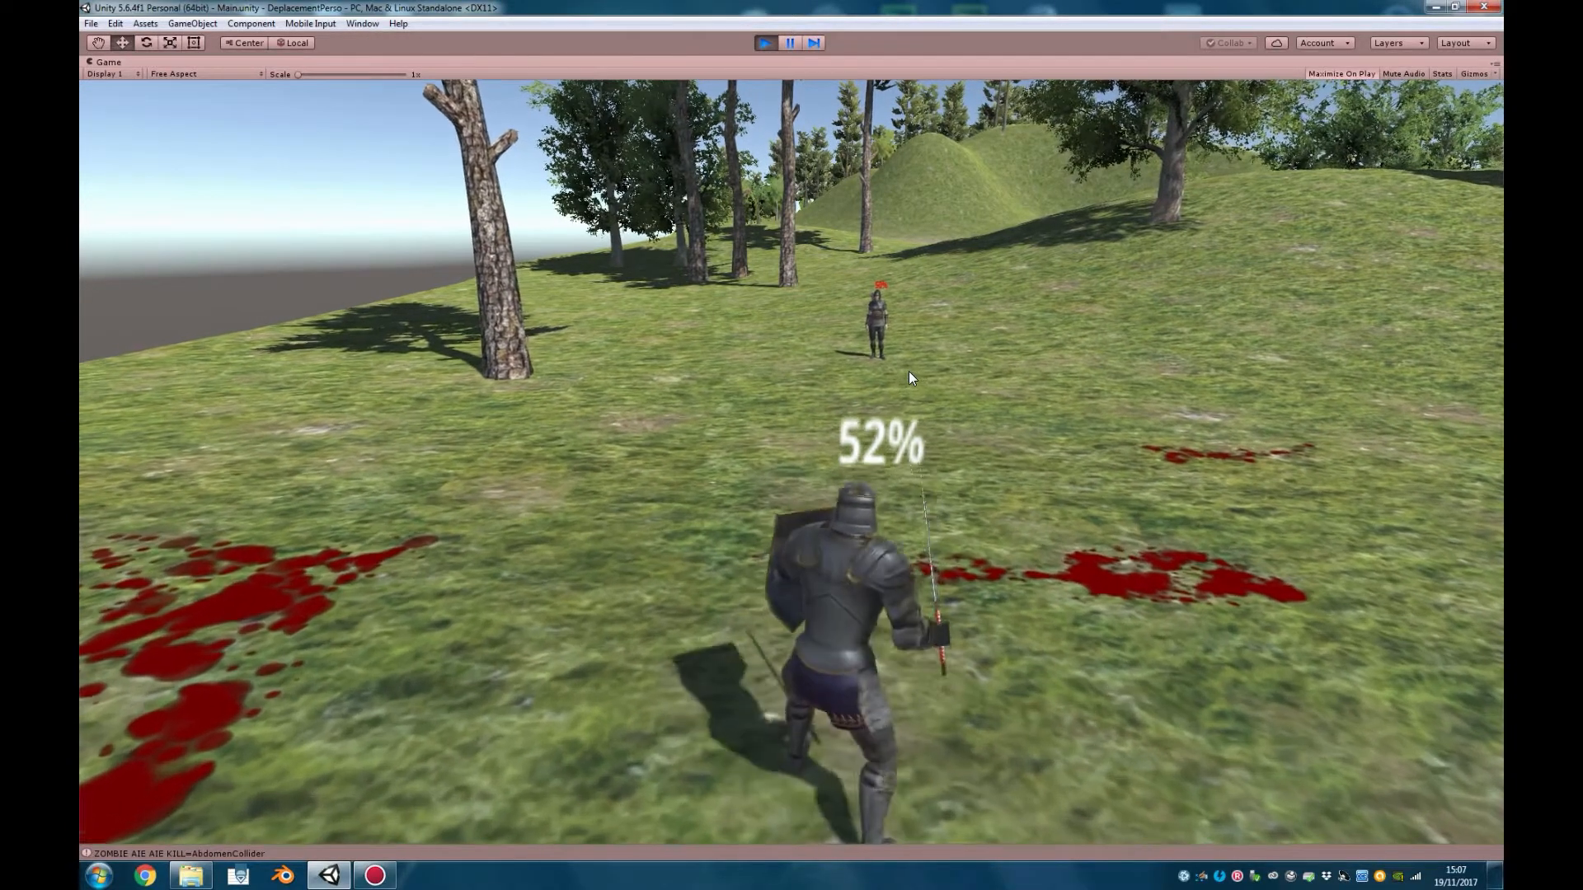
key(Up)
key(Right)
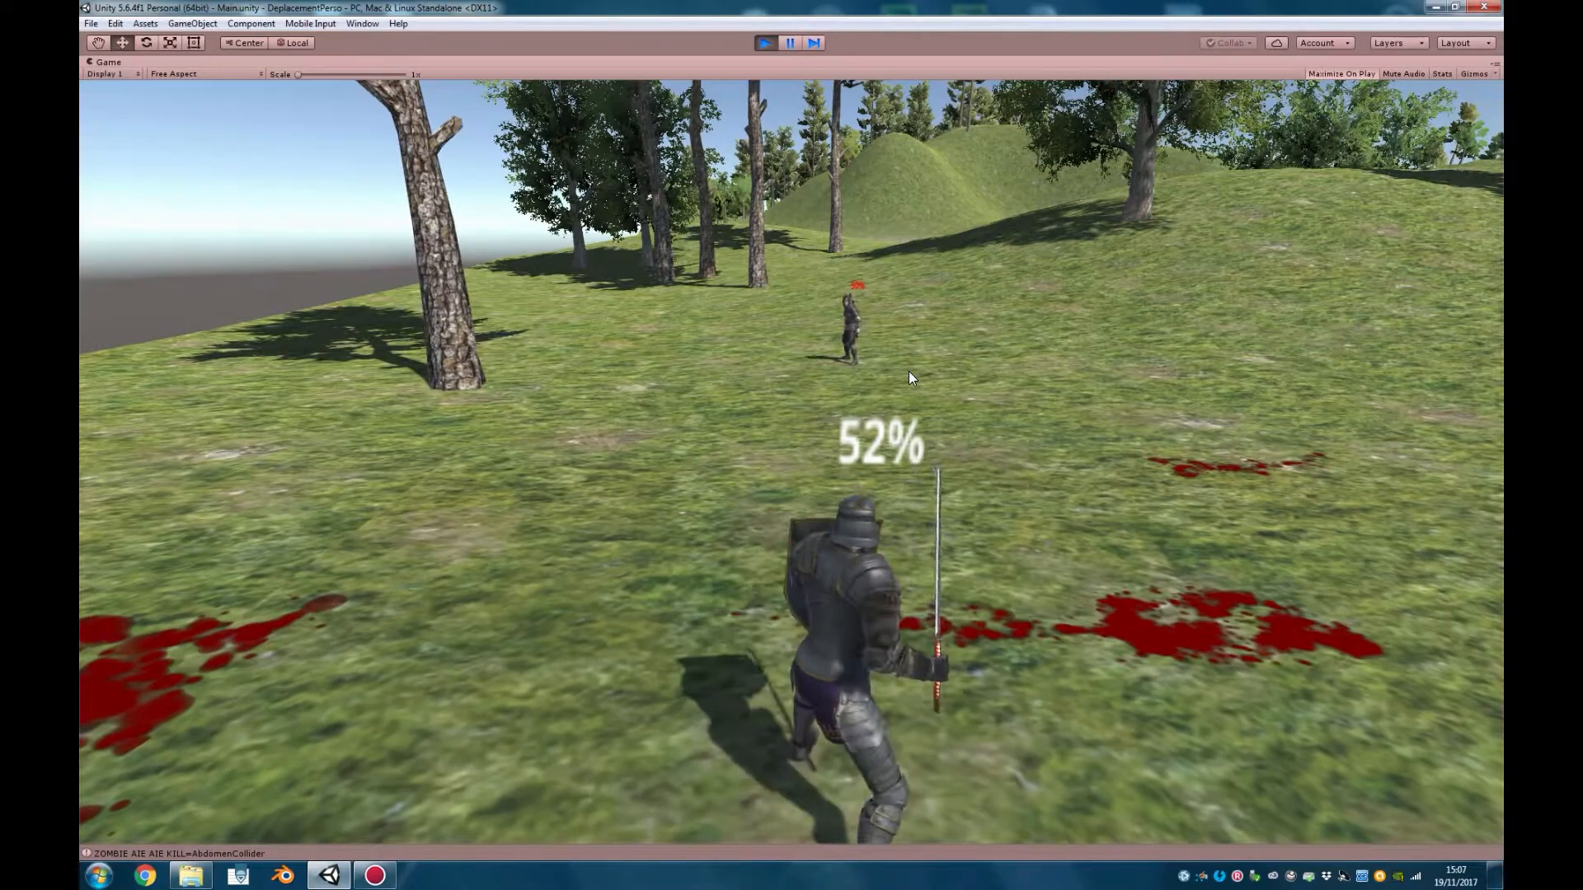
key(Down)
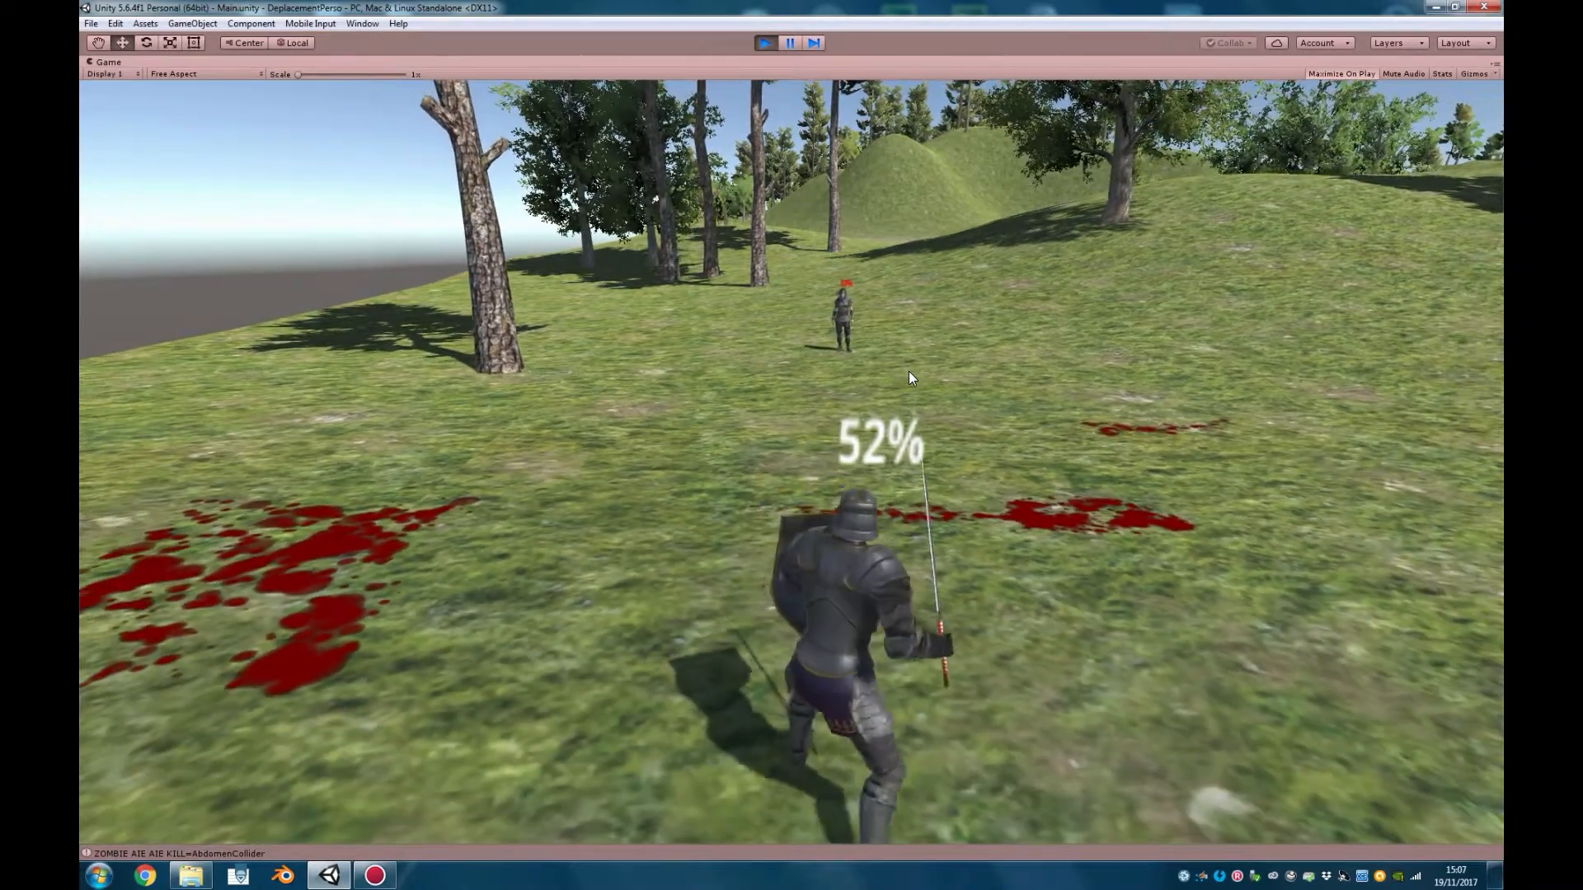
key(Up)
key(Up)
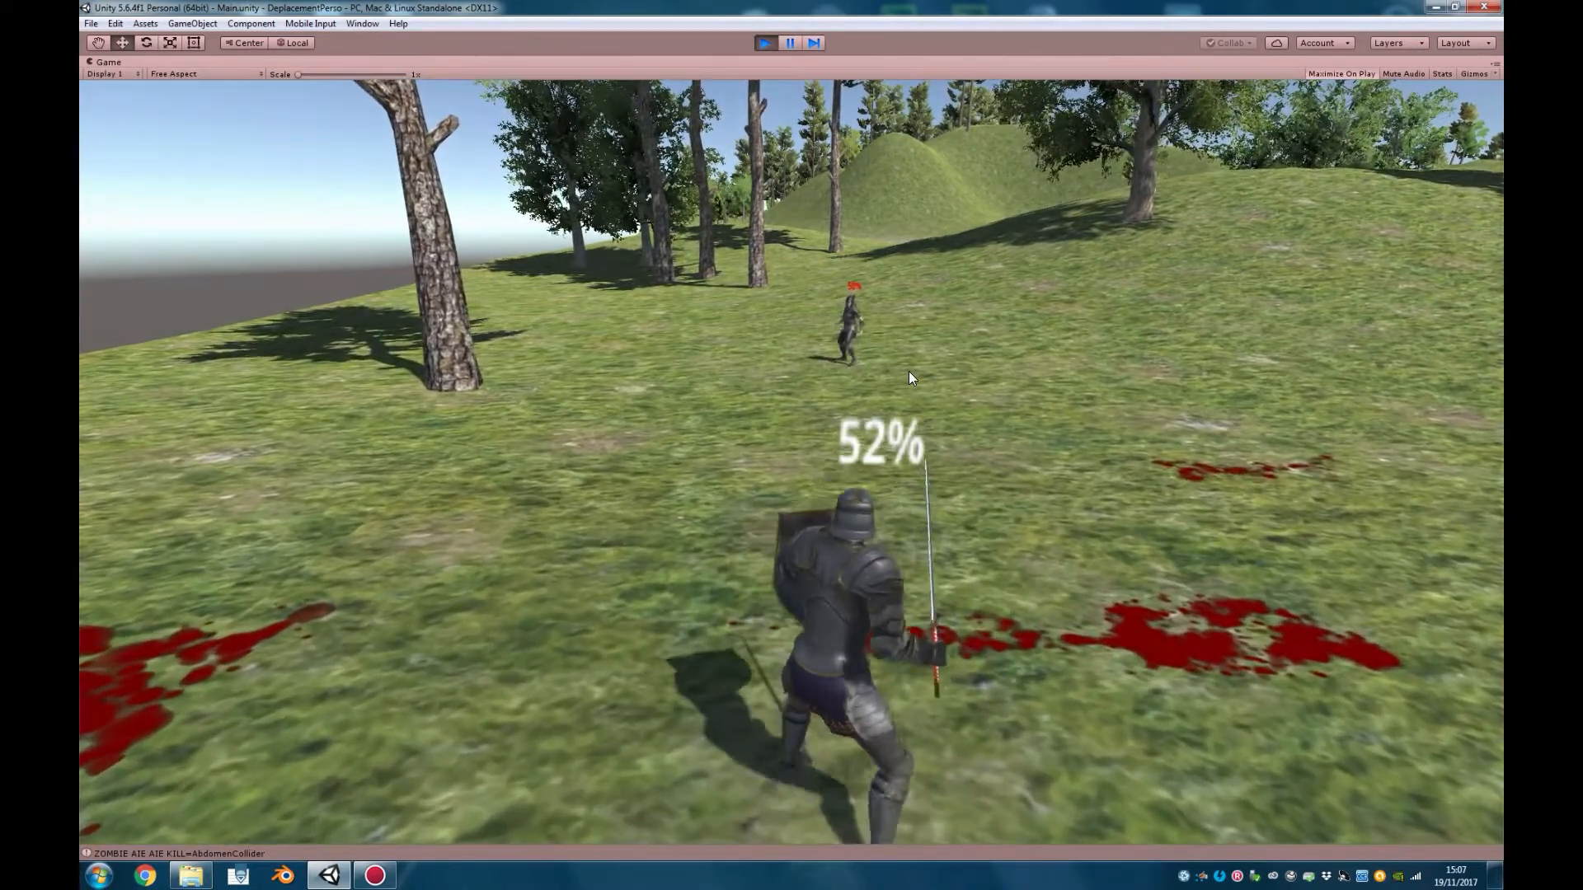
key(Up)
key(Right)
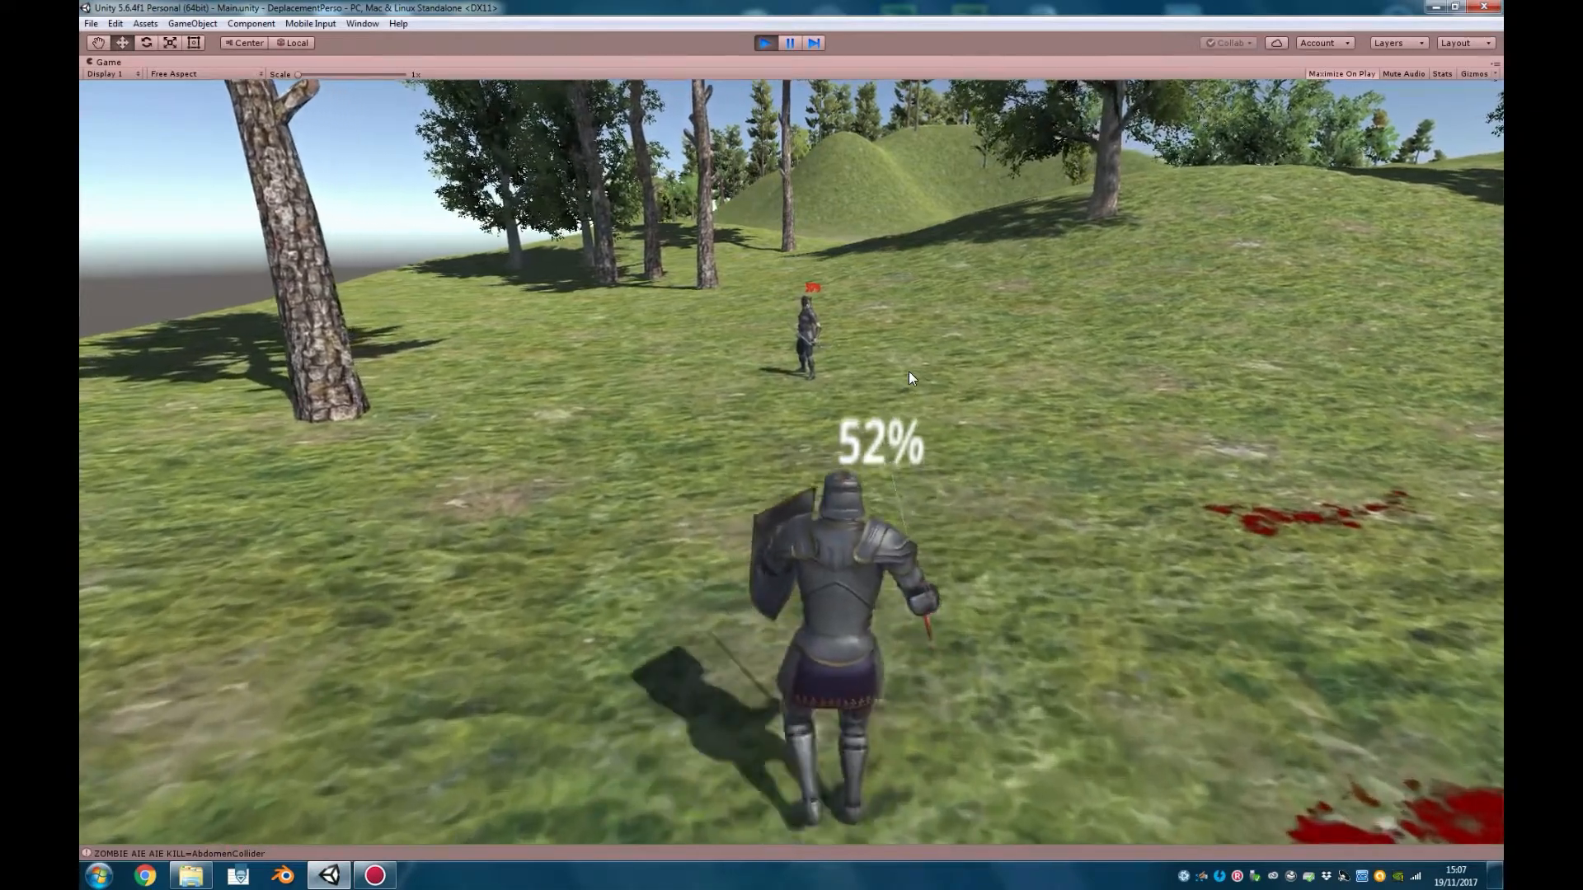
key(Up)
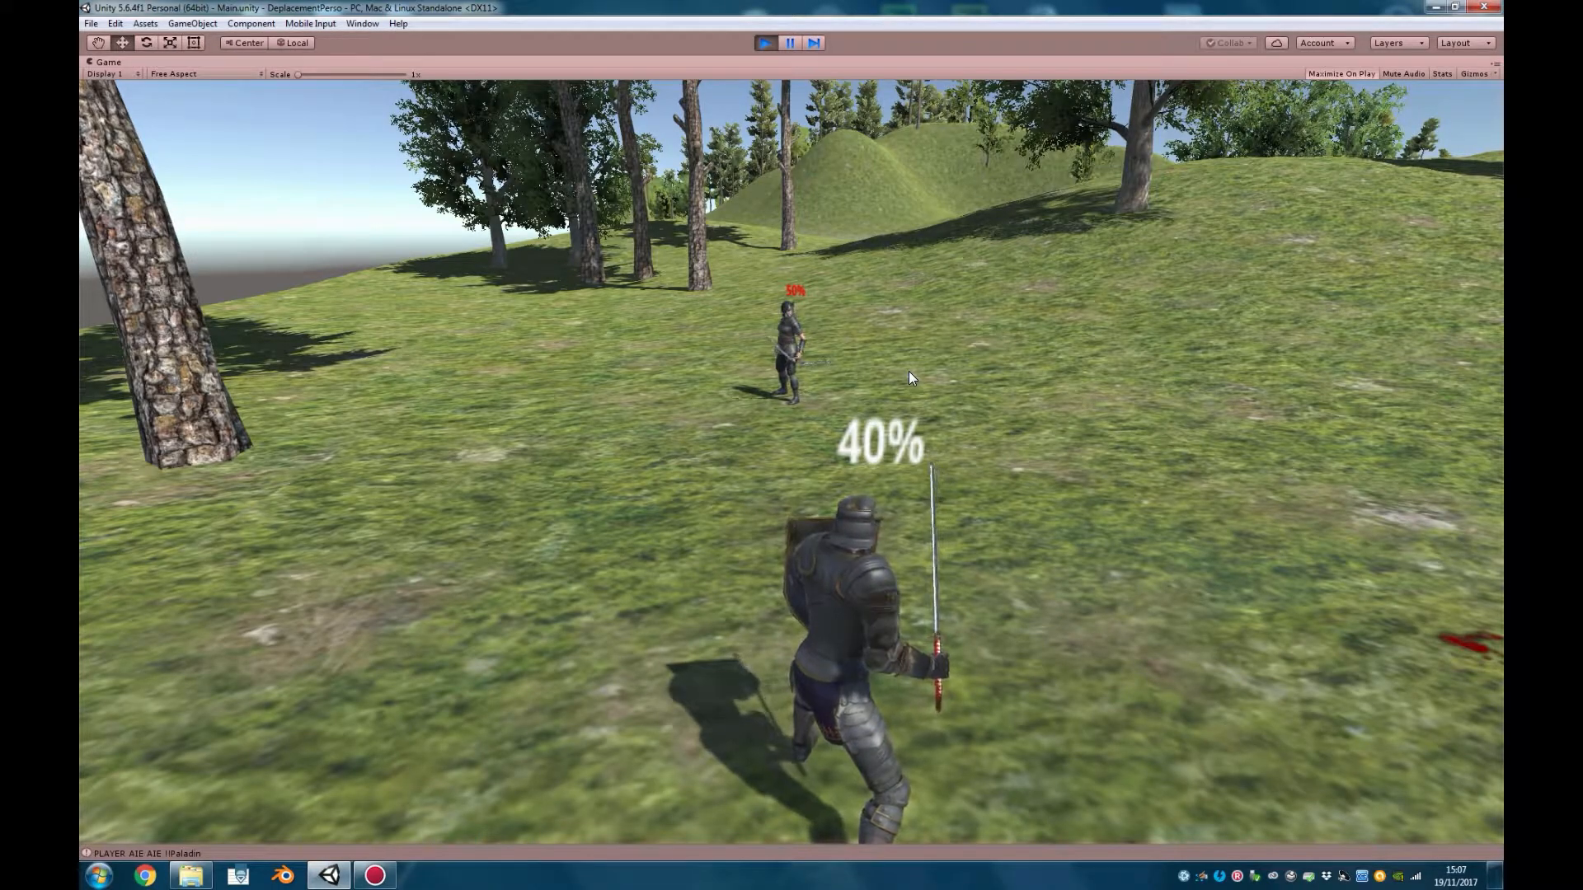
Rotate the paladin clockwise away from the archer while she is shooting
key(Right)
key(Right)
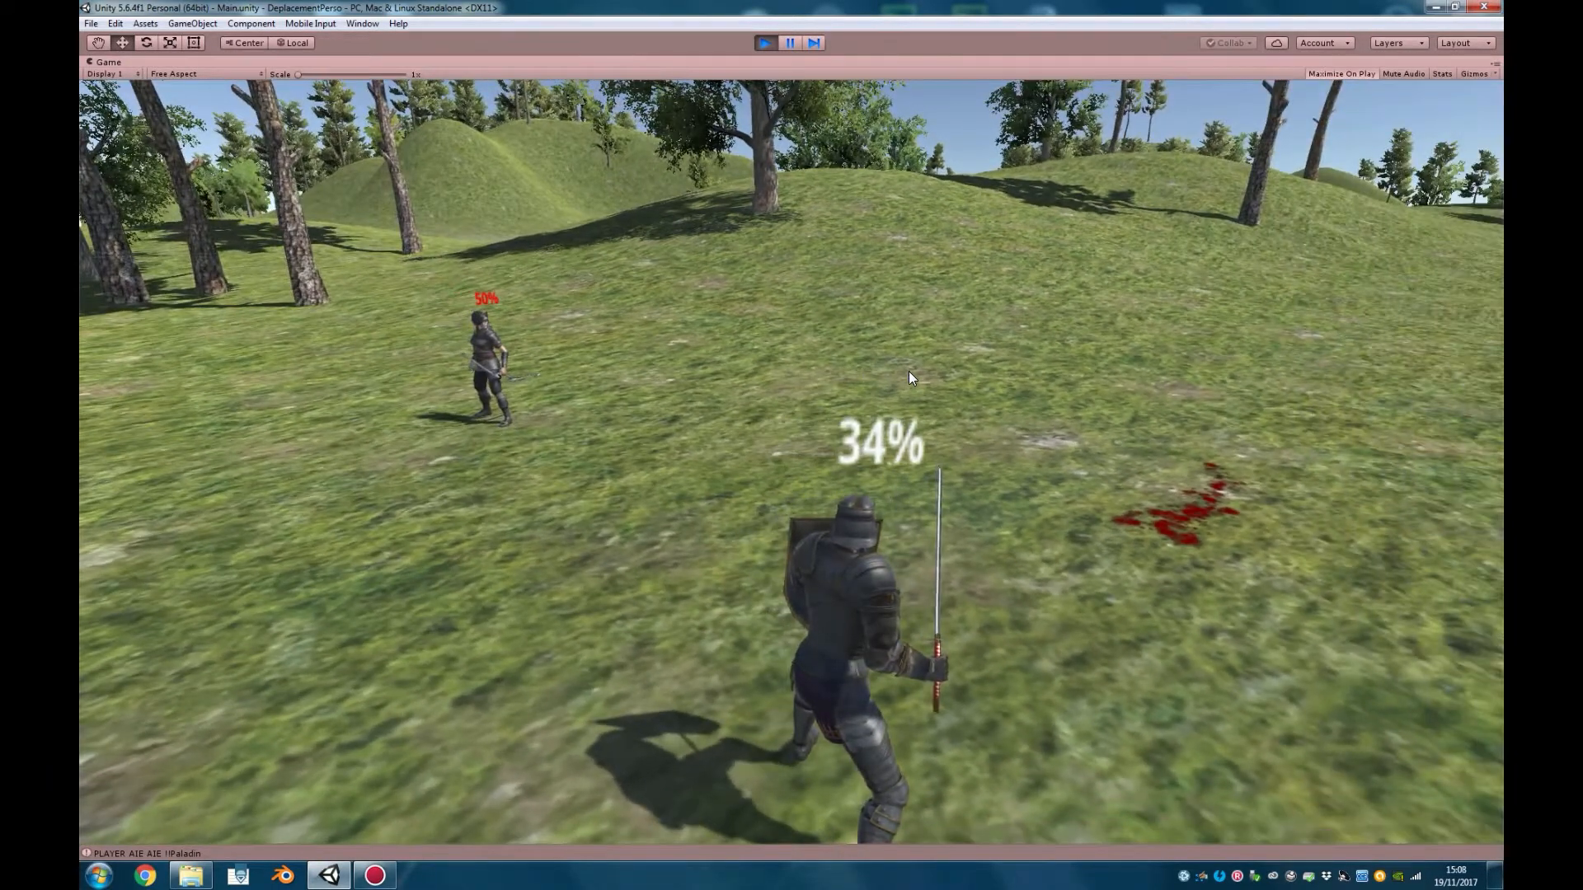
key(Right)
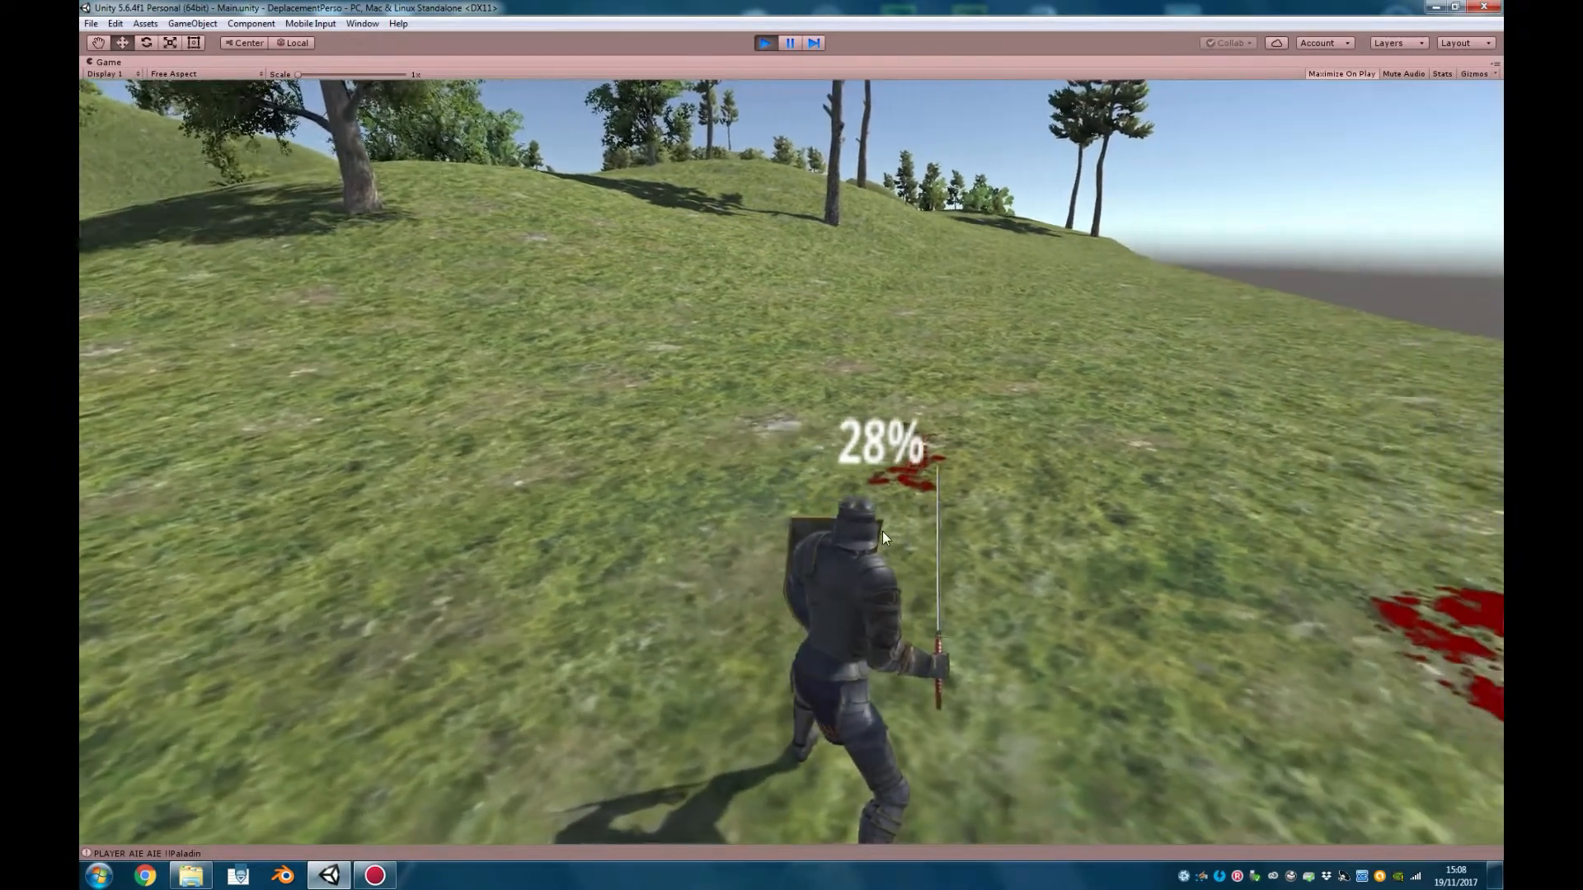
Turn the paladin back toward the archer and advance to within sword range
key(Left)
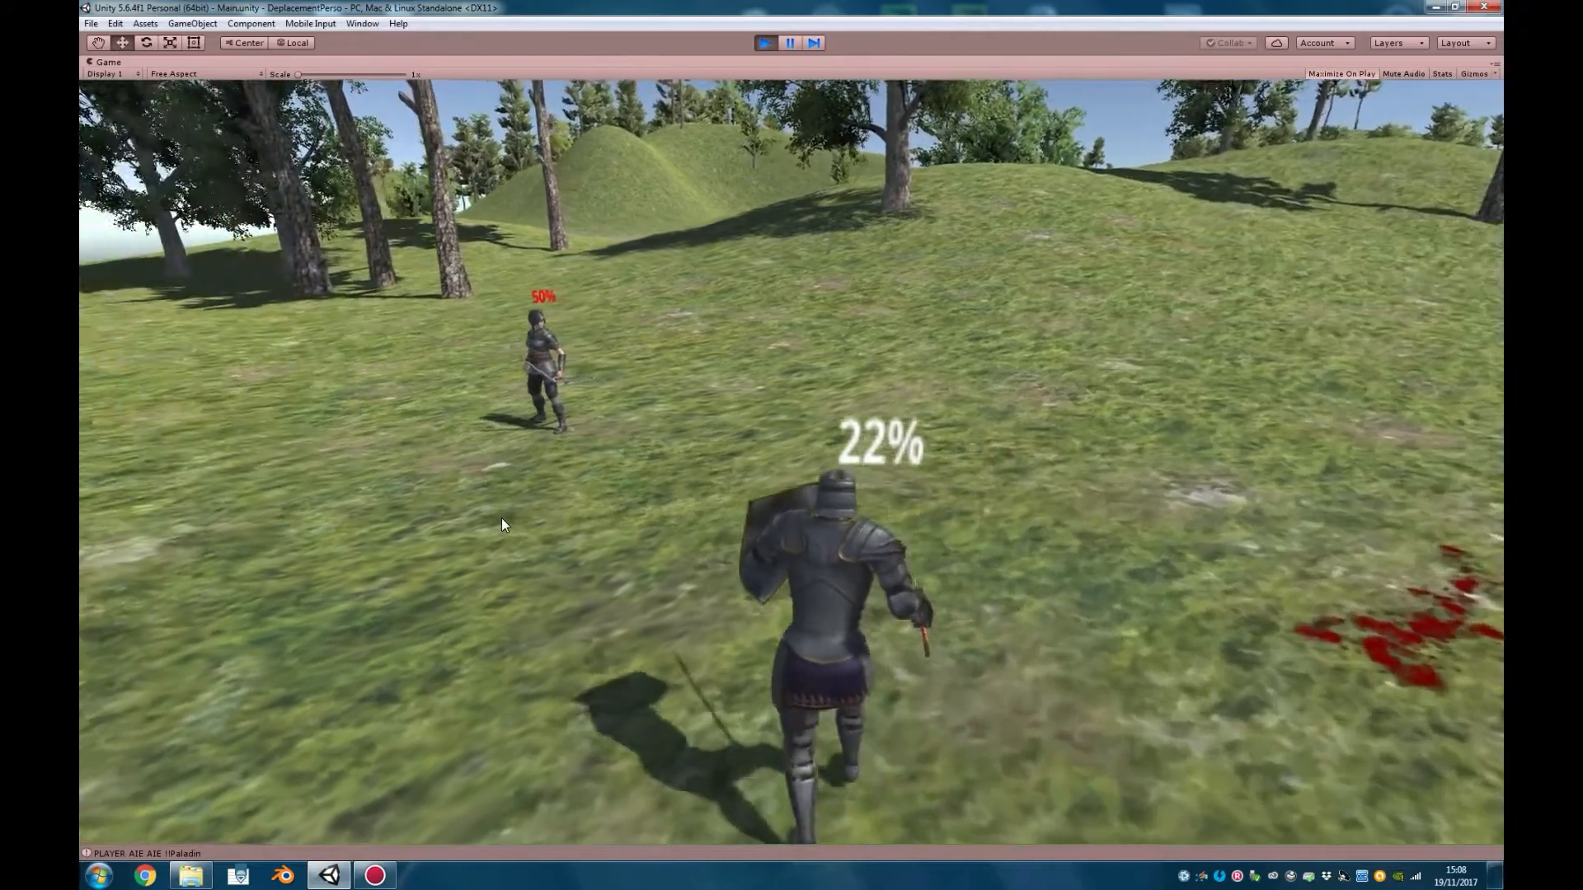
key(Left)
key(Up)
key(Right)
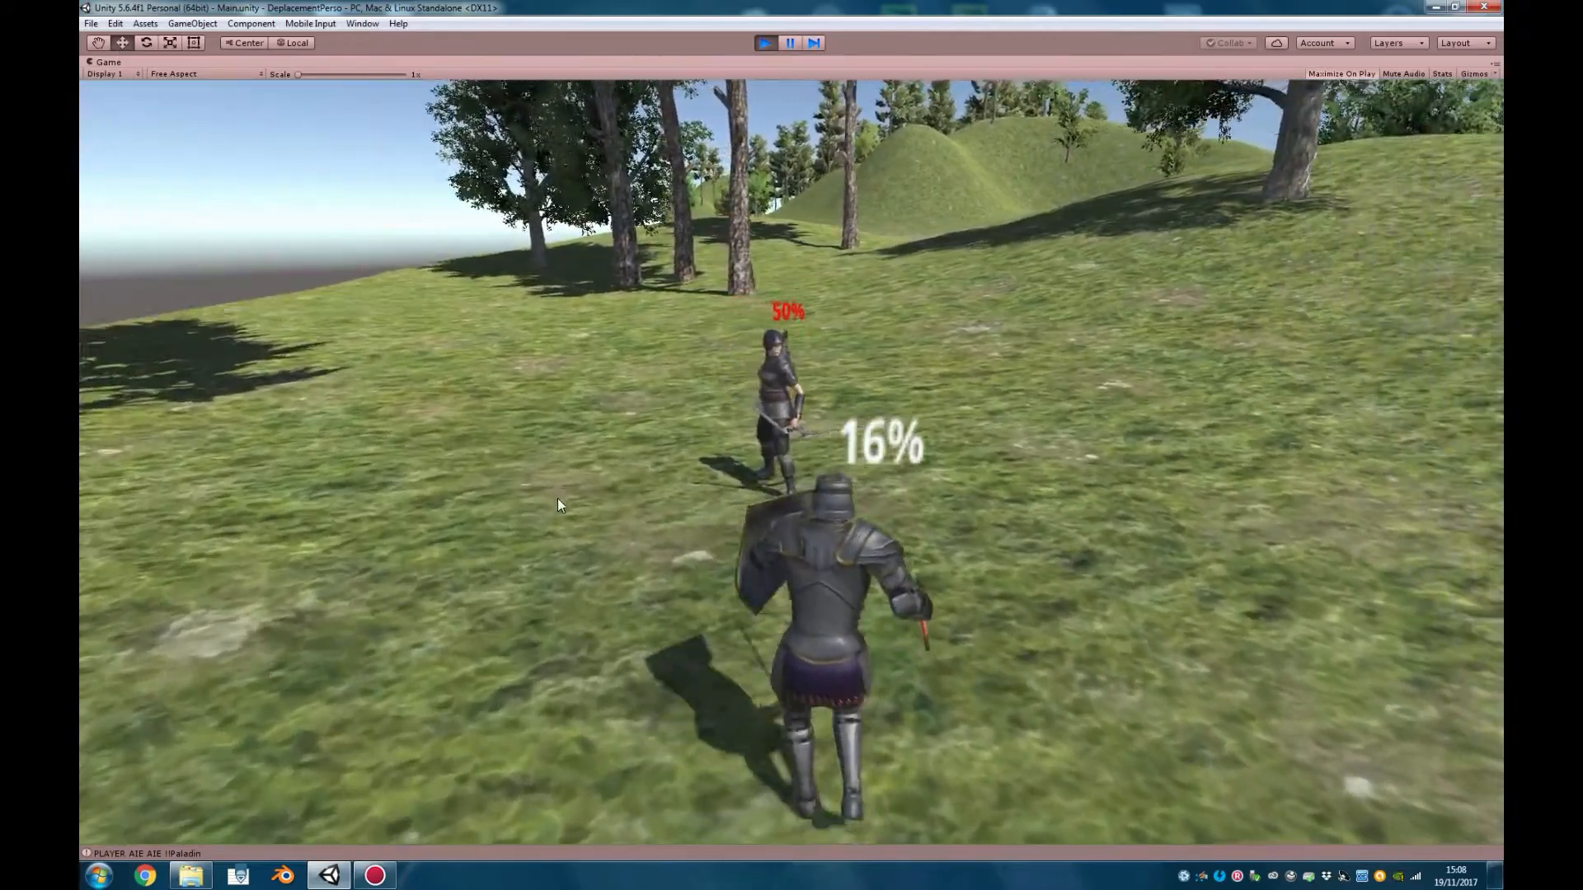
key(Left)
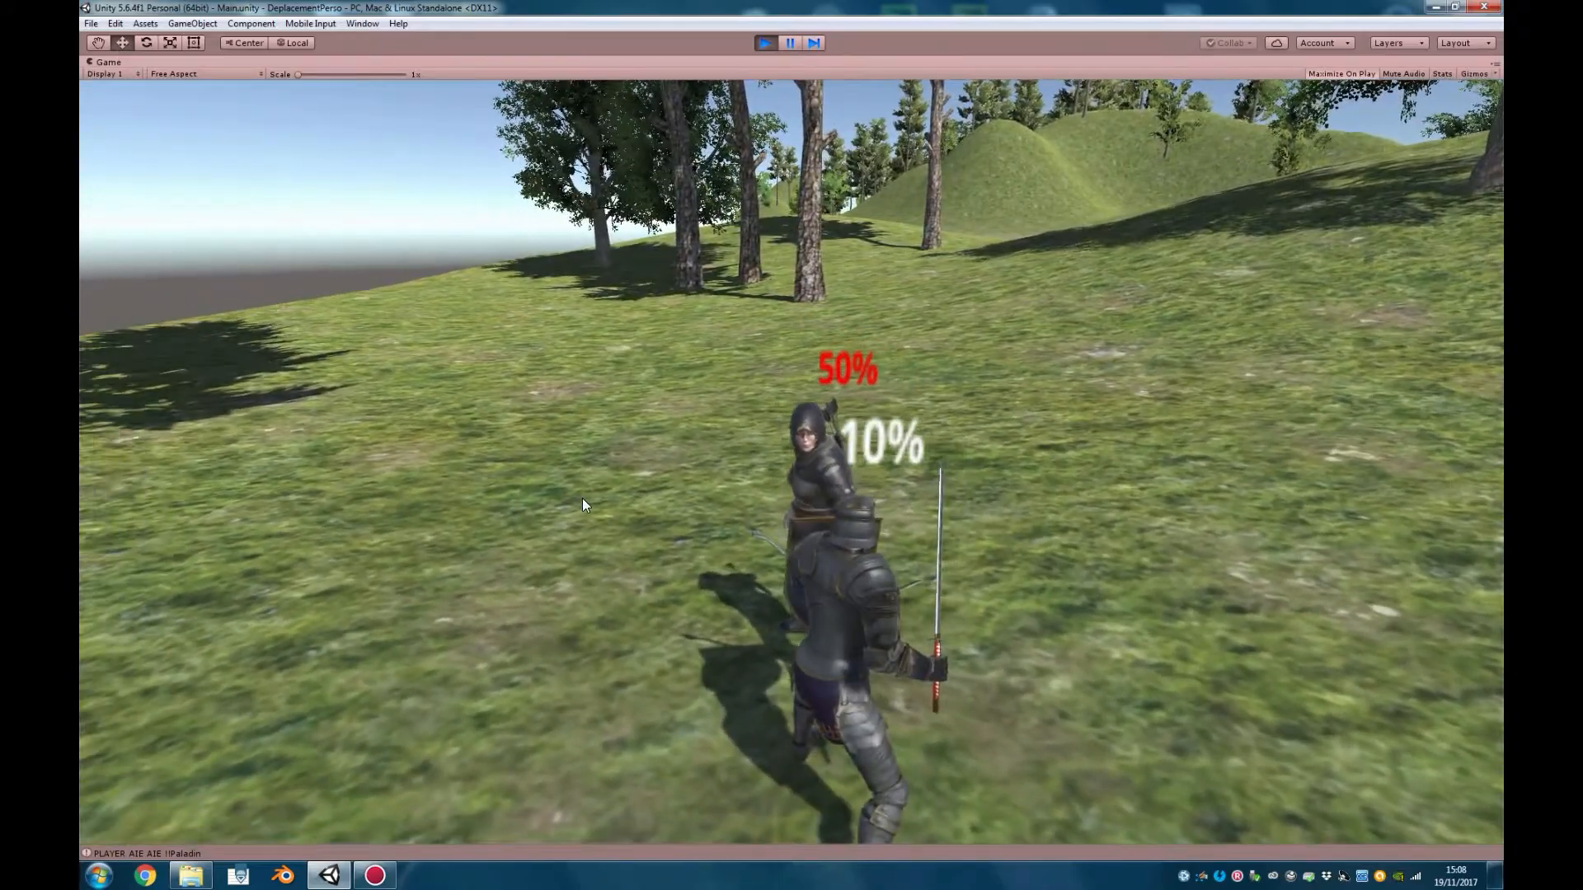
Test the sword attack on the archer with repeated strikes at close range
click(583, 498)
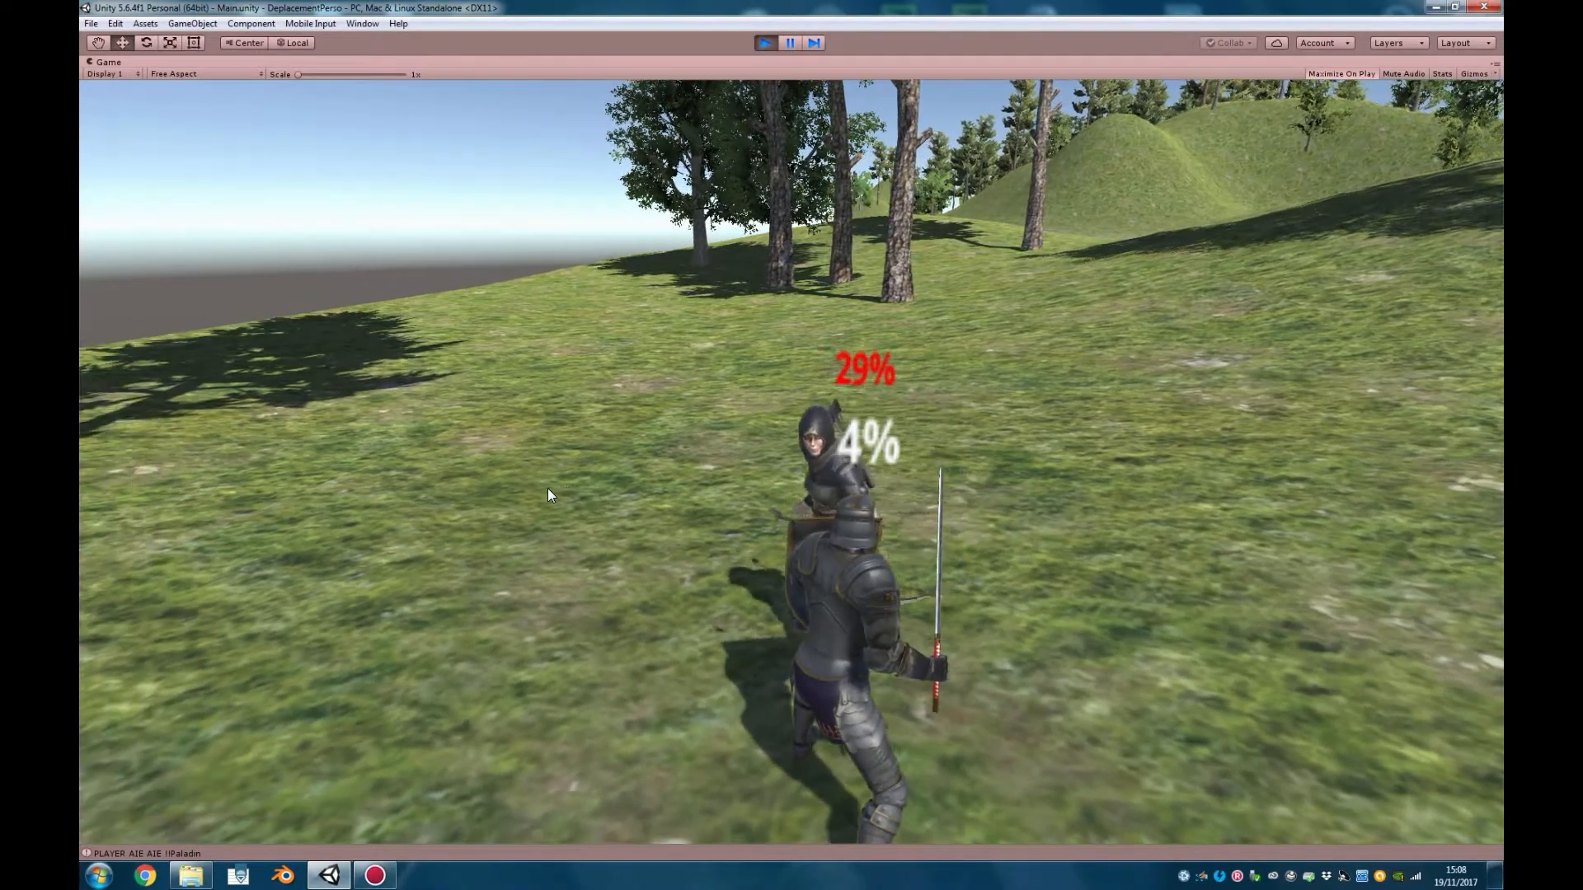
click(543, 487)
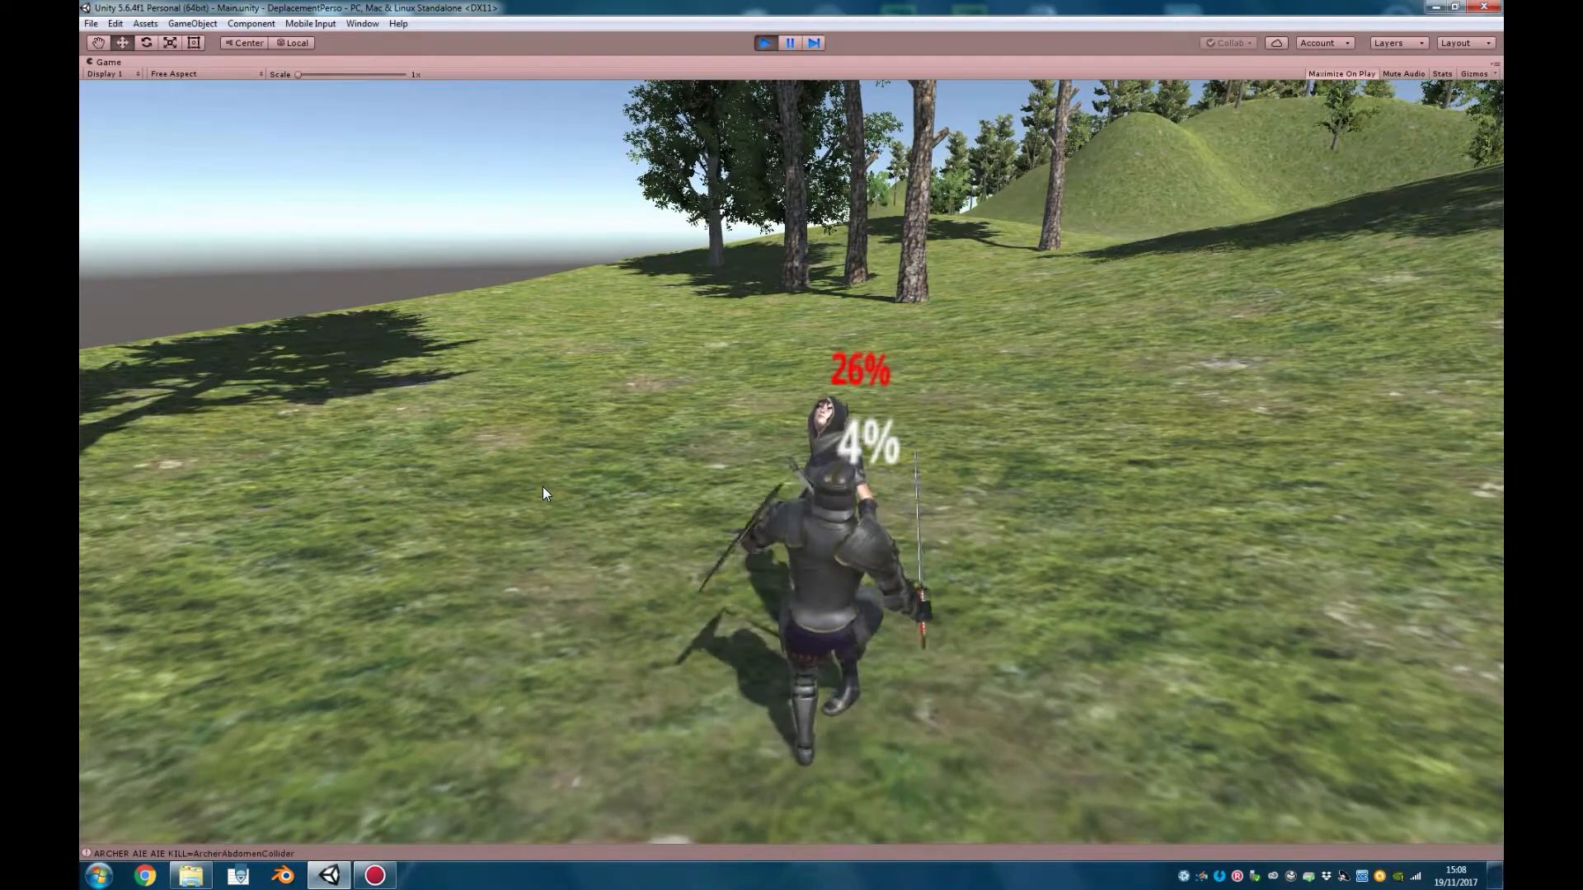
click(542, 487)
click(543, 487)
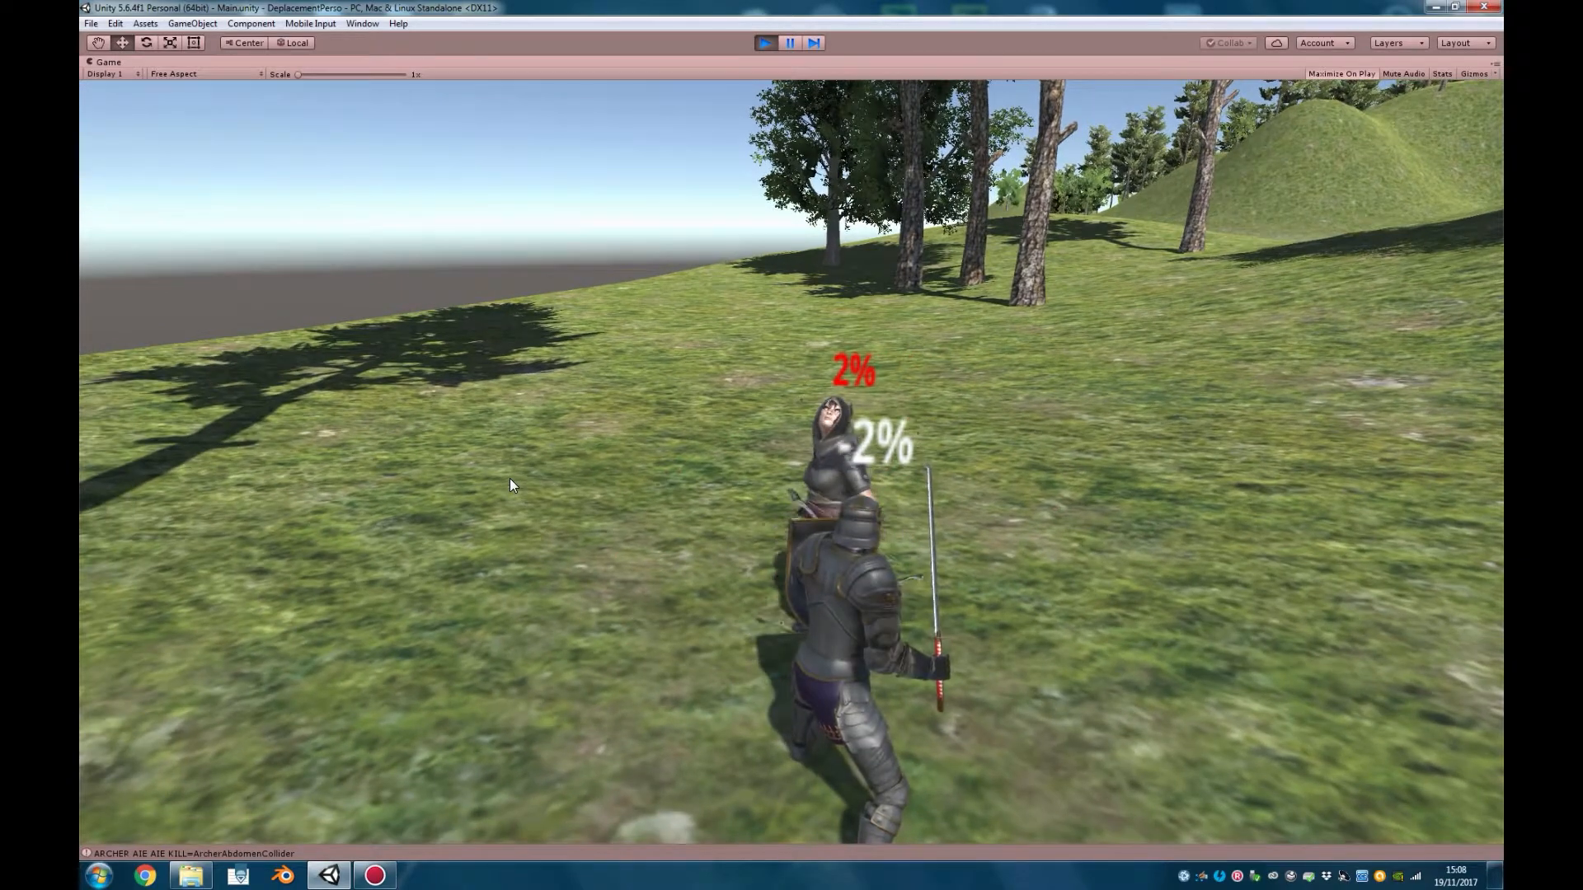
click(502, 473)
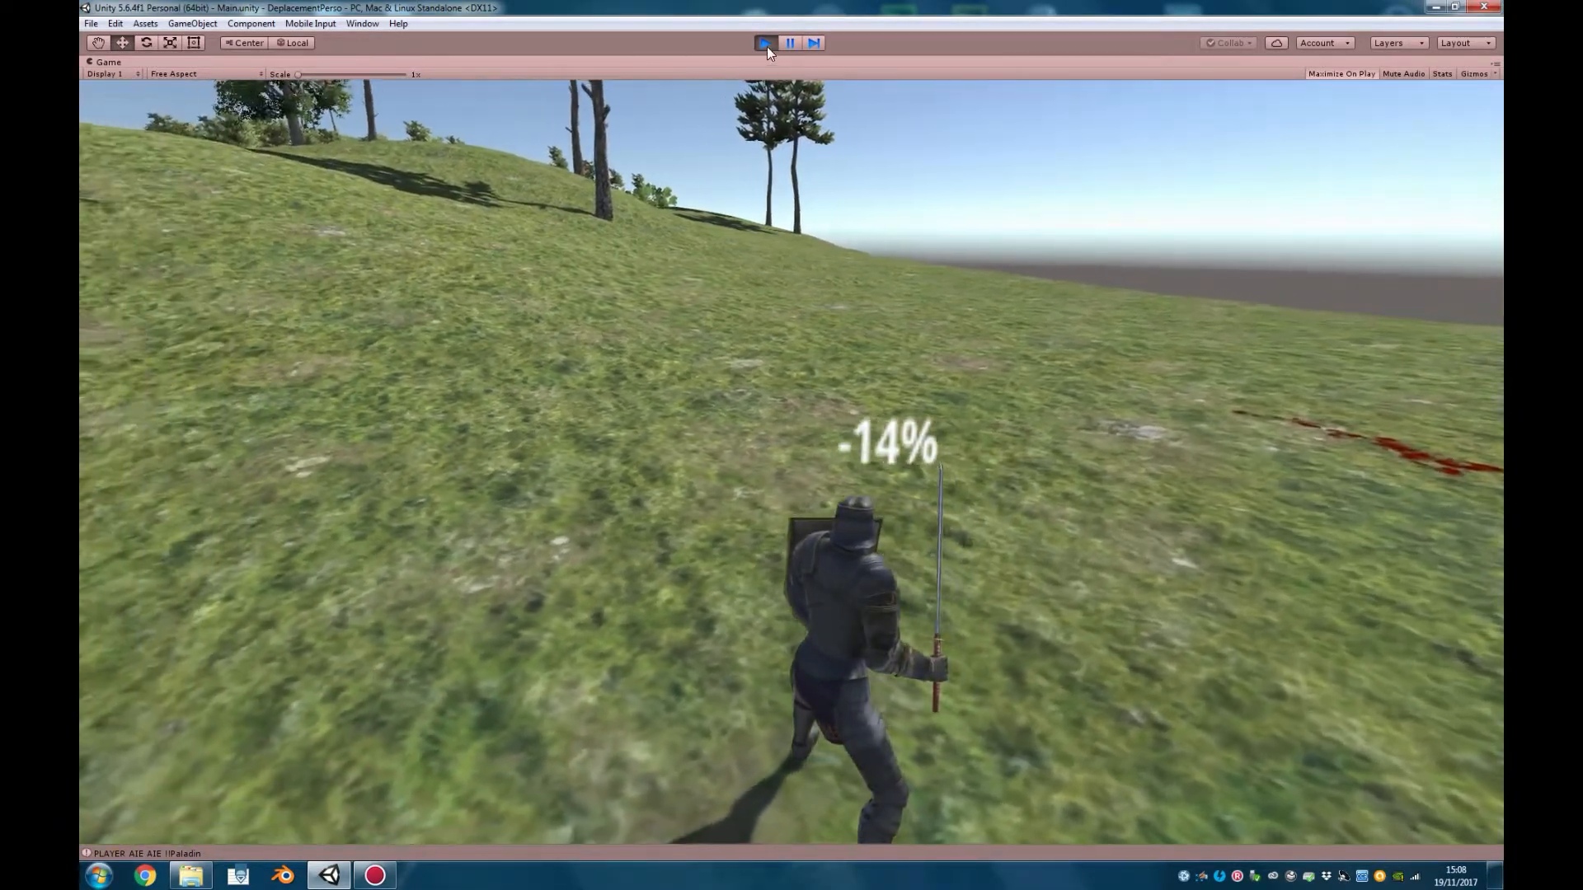
Stop the game test and select the Paladin object in the Main scene
click(766, 43)
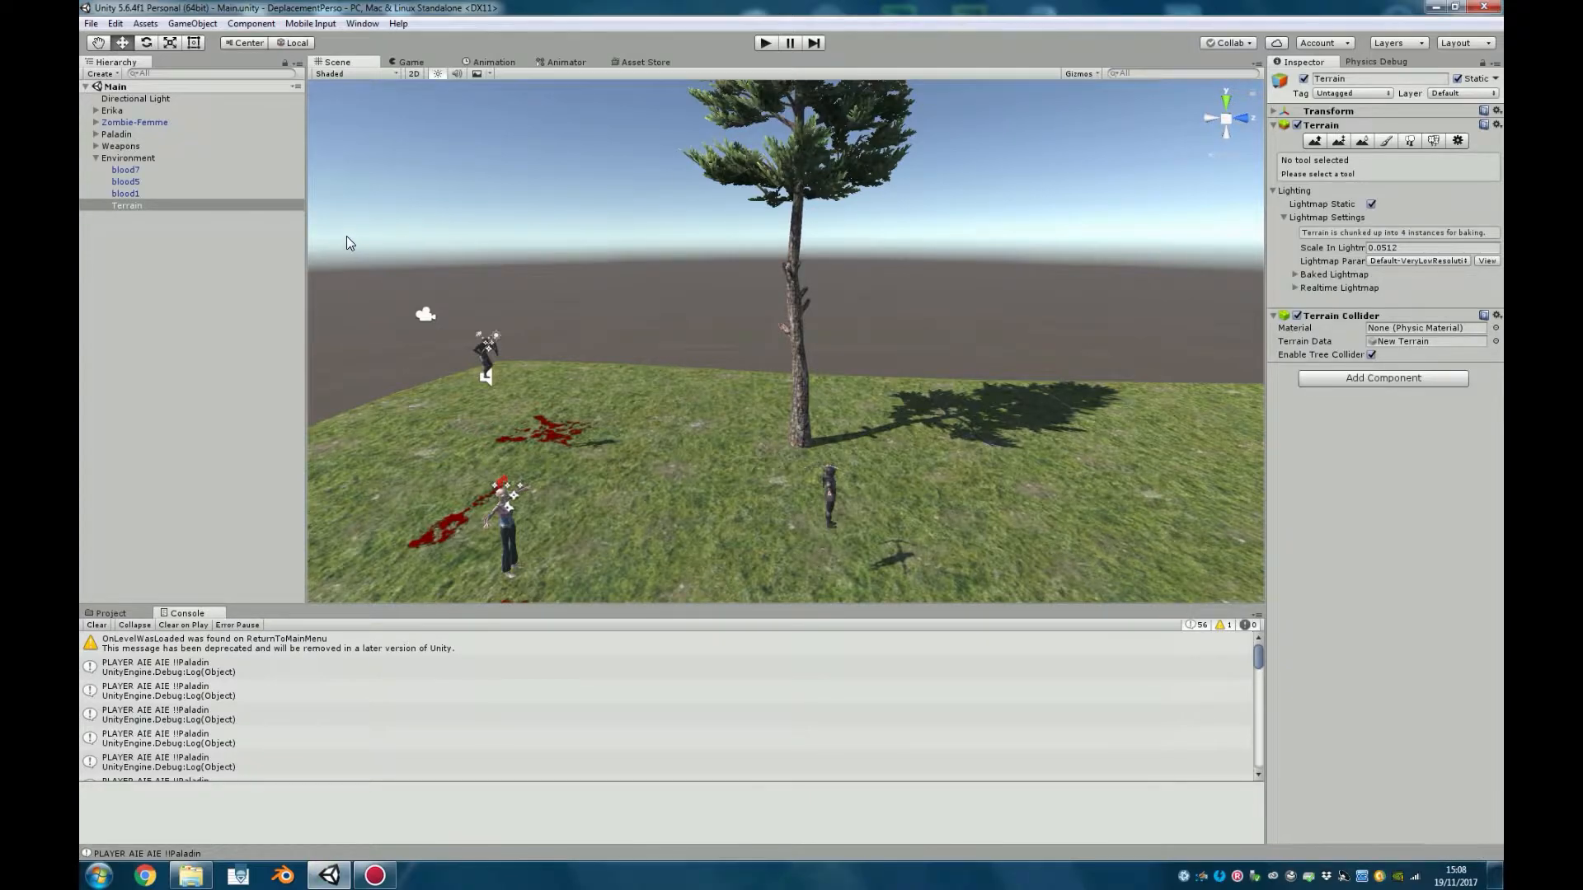
click(117, 134)
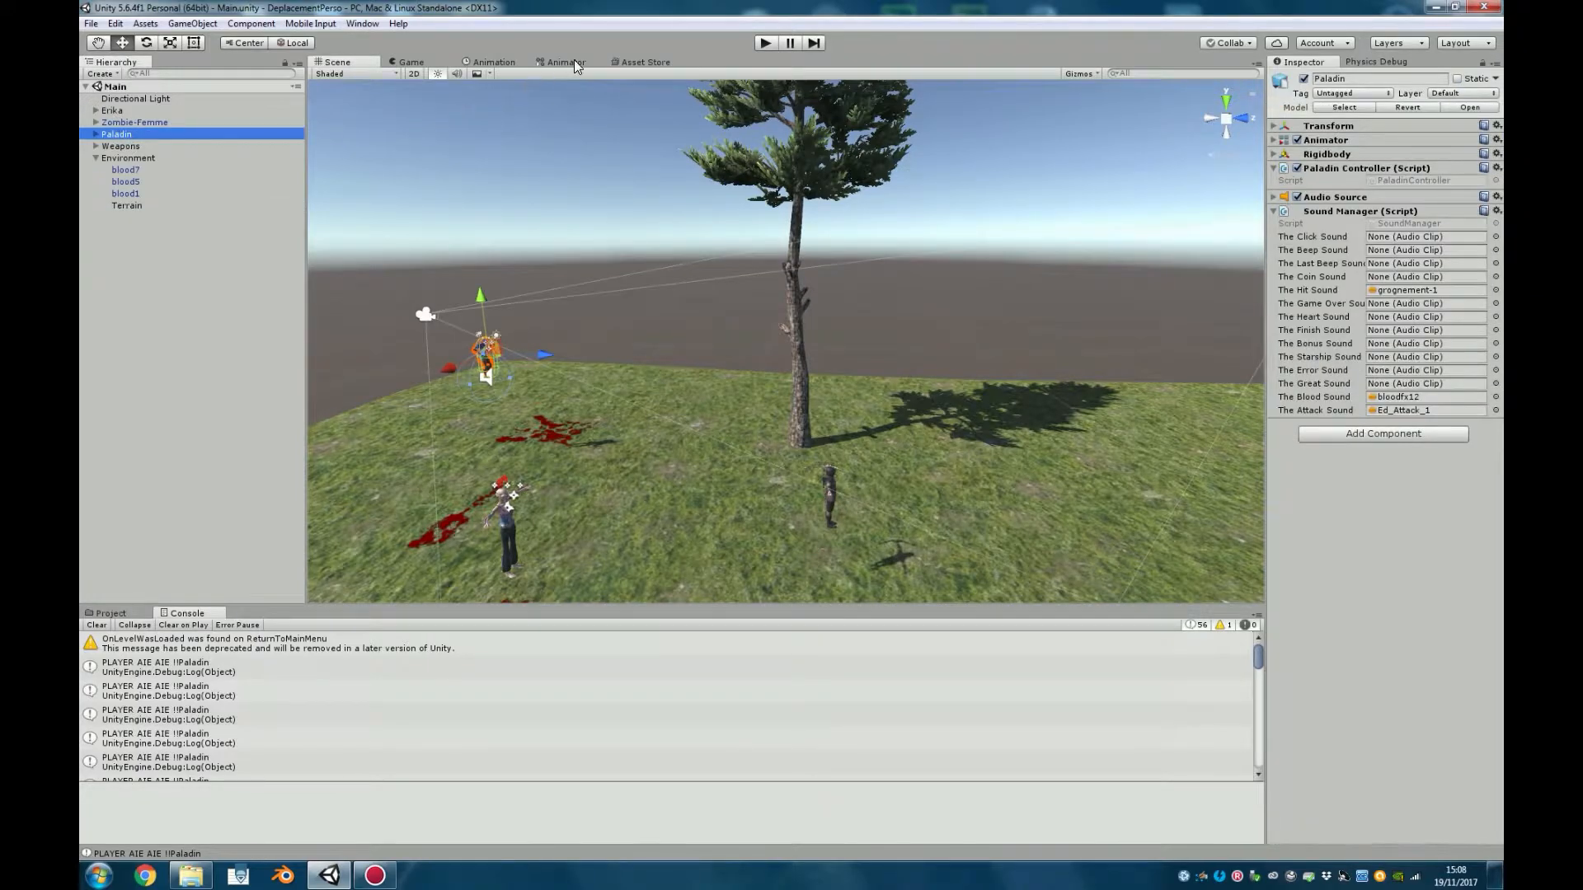
Examine the Paladin's animator state machines in the Base Layer and the Attack Layer
click(569, 62)
middle_drag(1070, 151, 1029, 317)
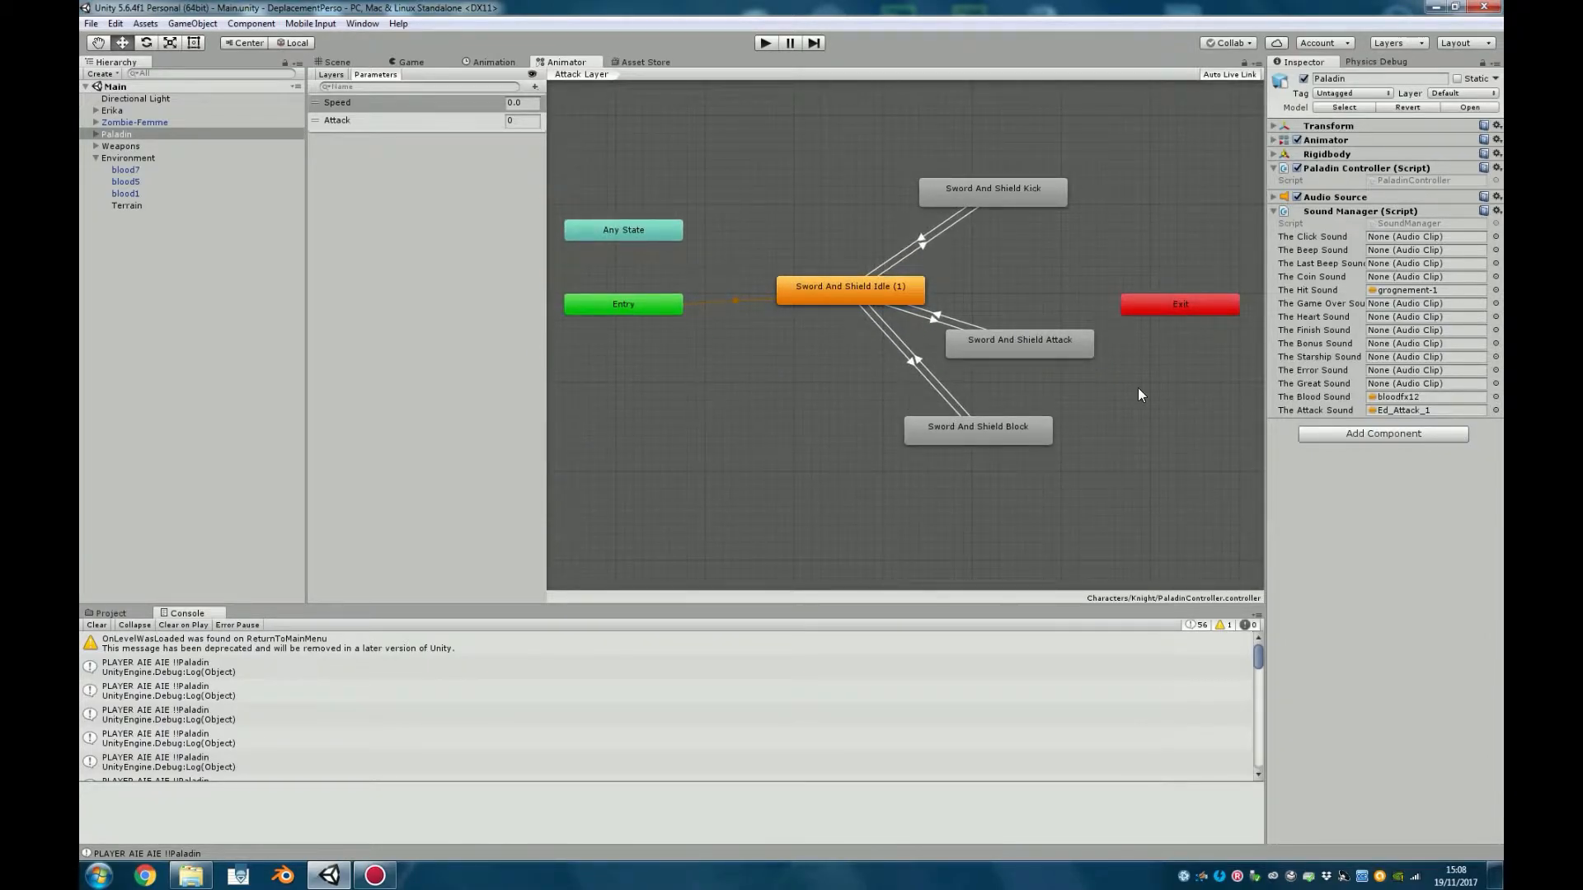
click(328, 74)
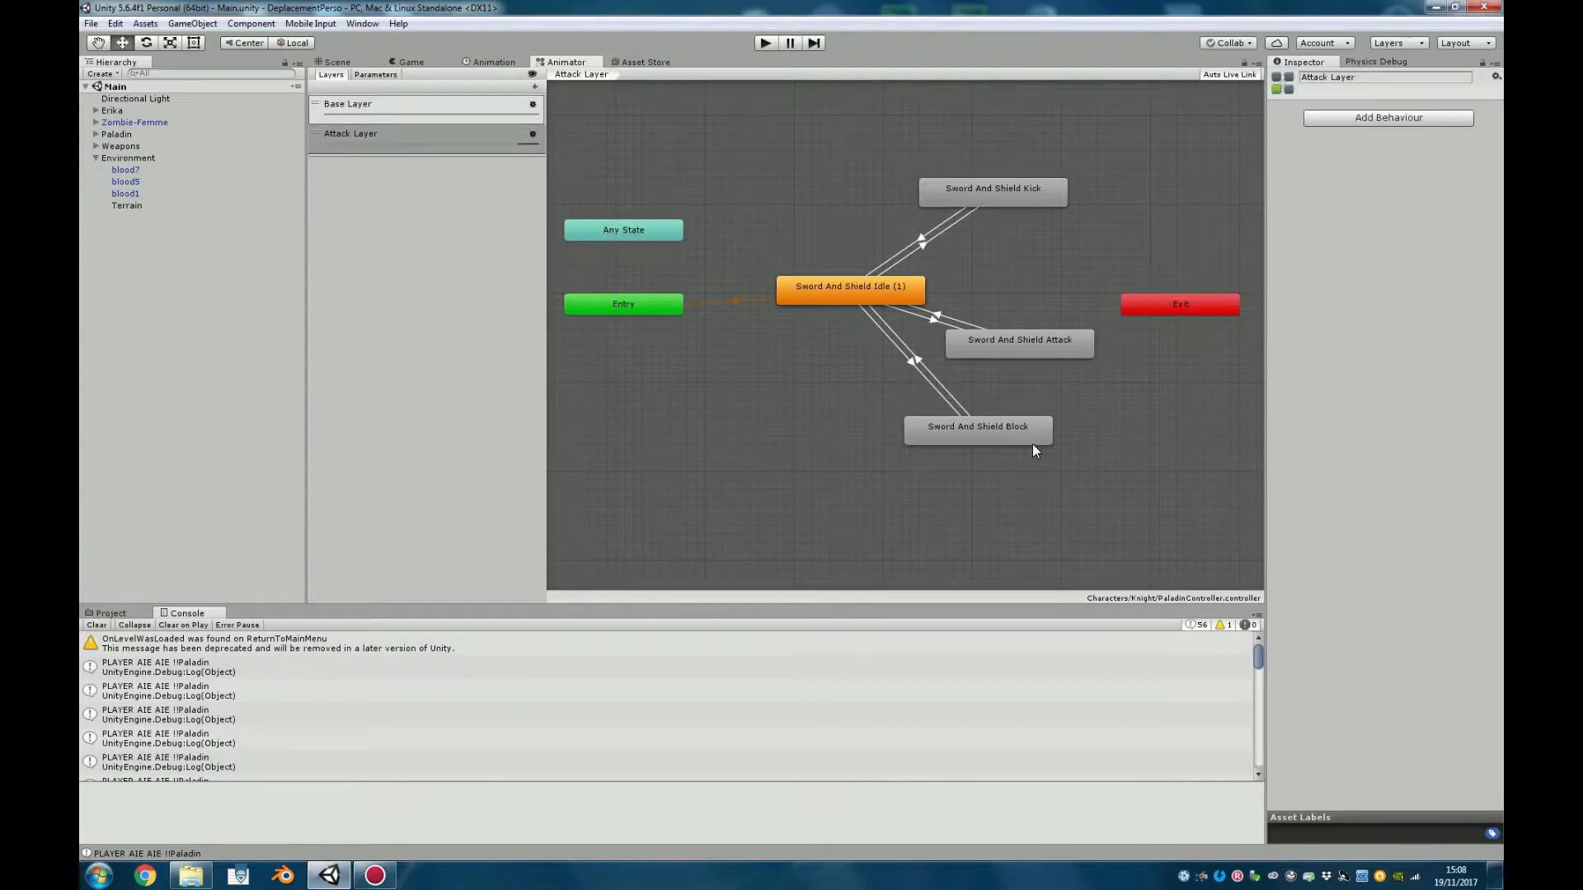
click(383, 104)
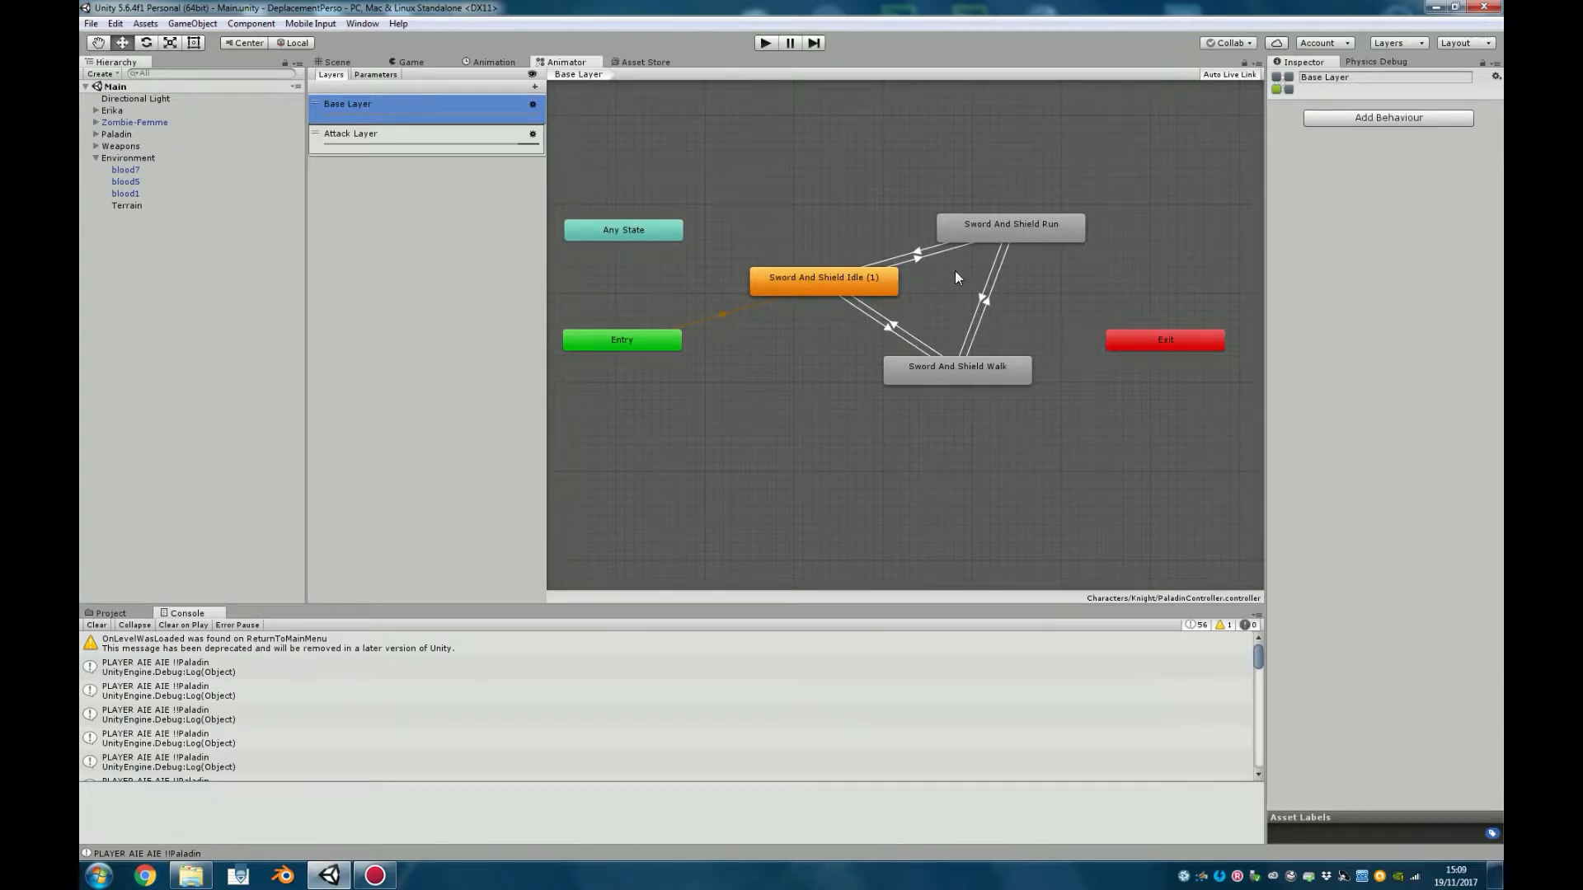
click(411, 136)
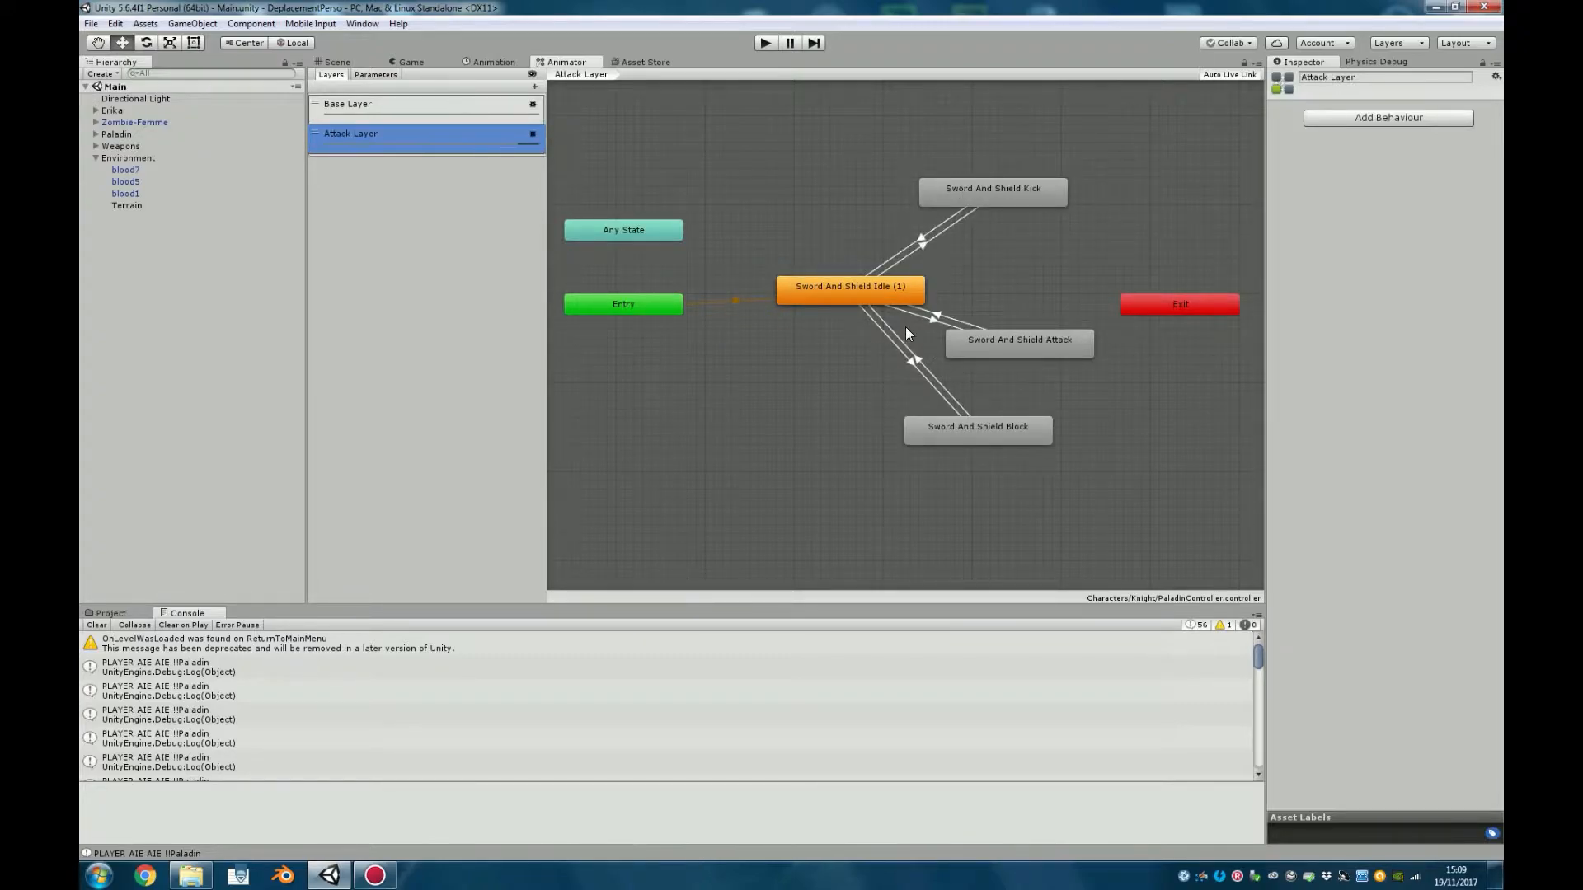
middle_drag(821, 225, 798, 251)
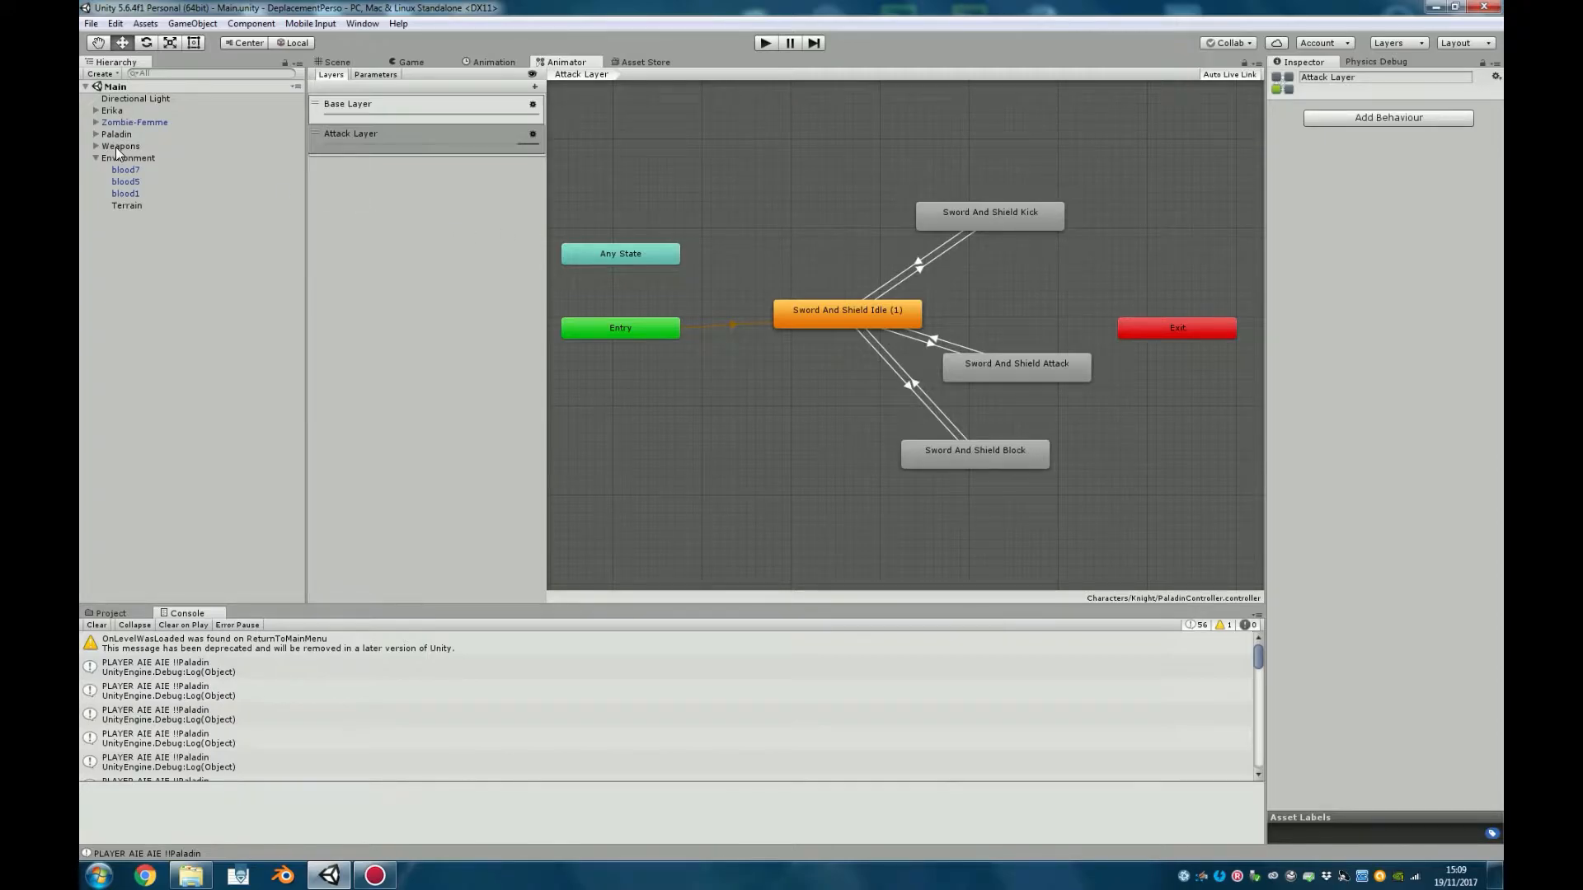
Inspect the Zombie Walk and Idle states in the Base Layer of Zombie-Femme's animator
click(124, 122)
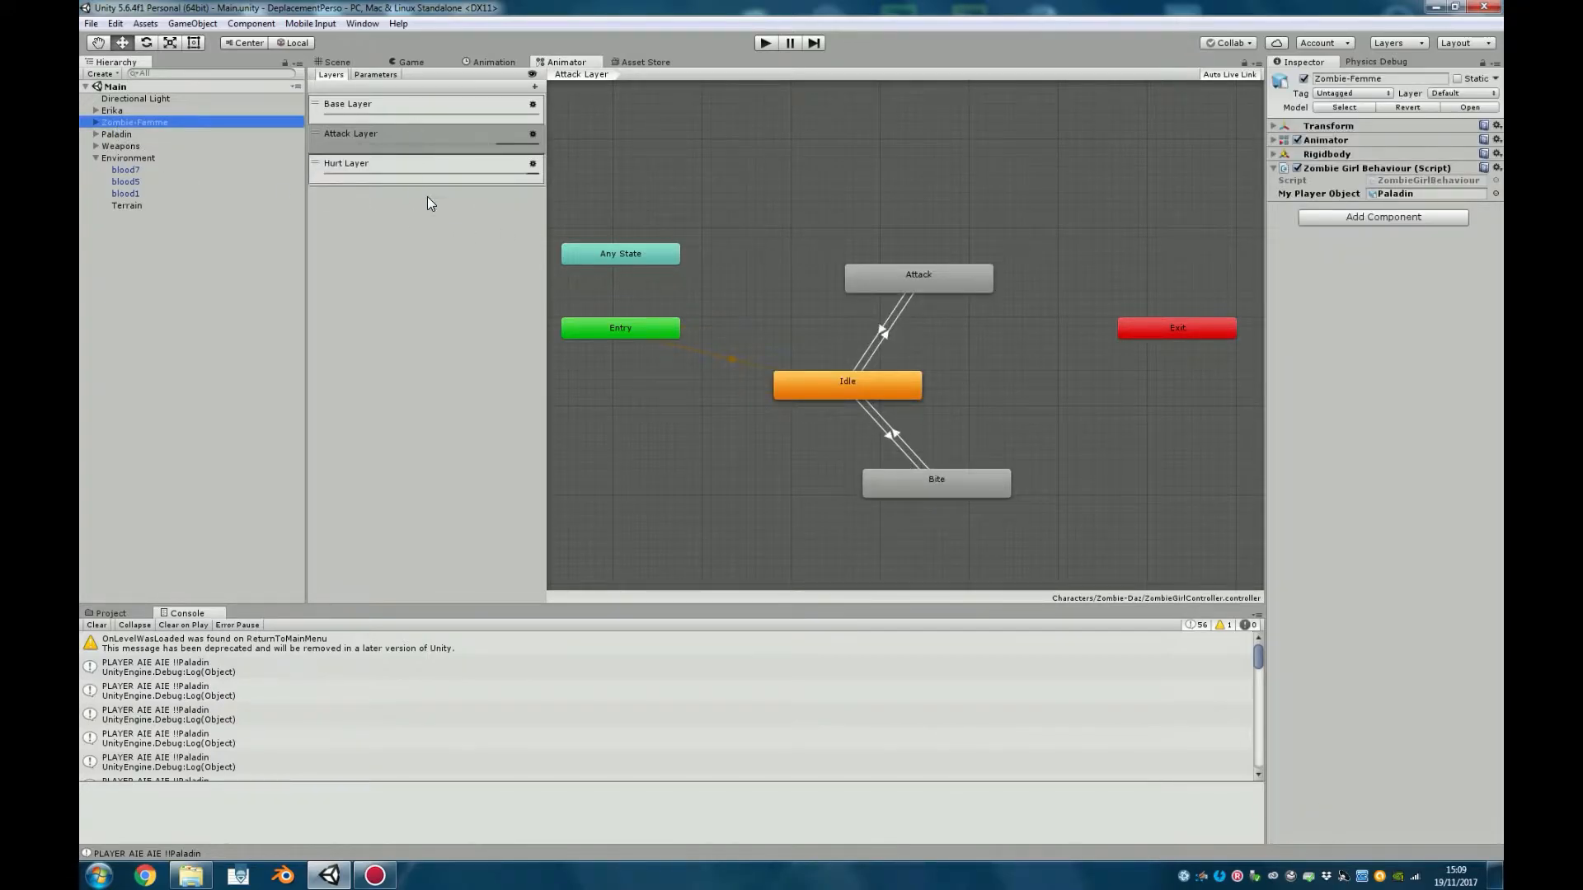
click(427, 104)
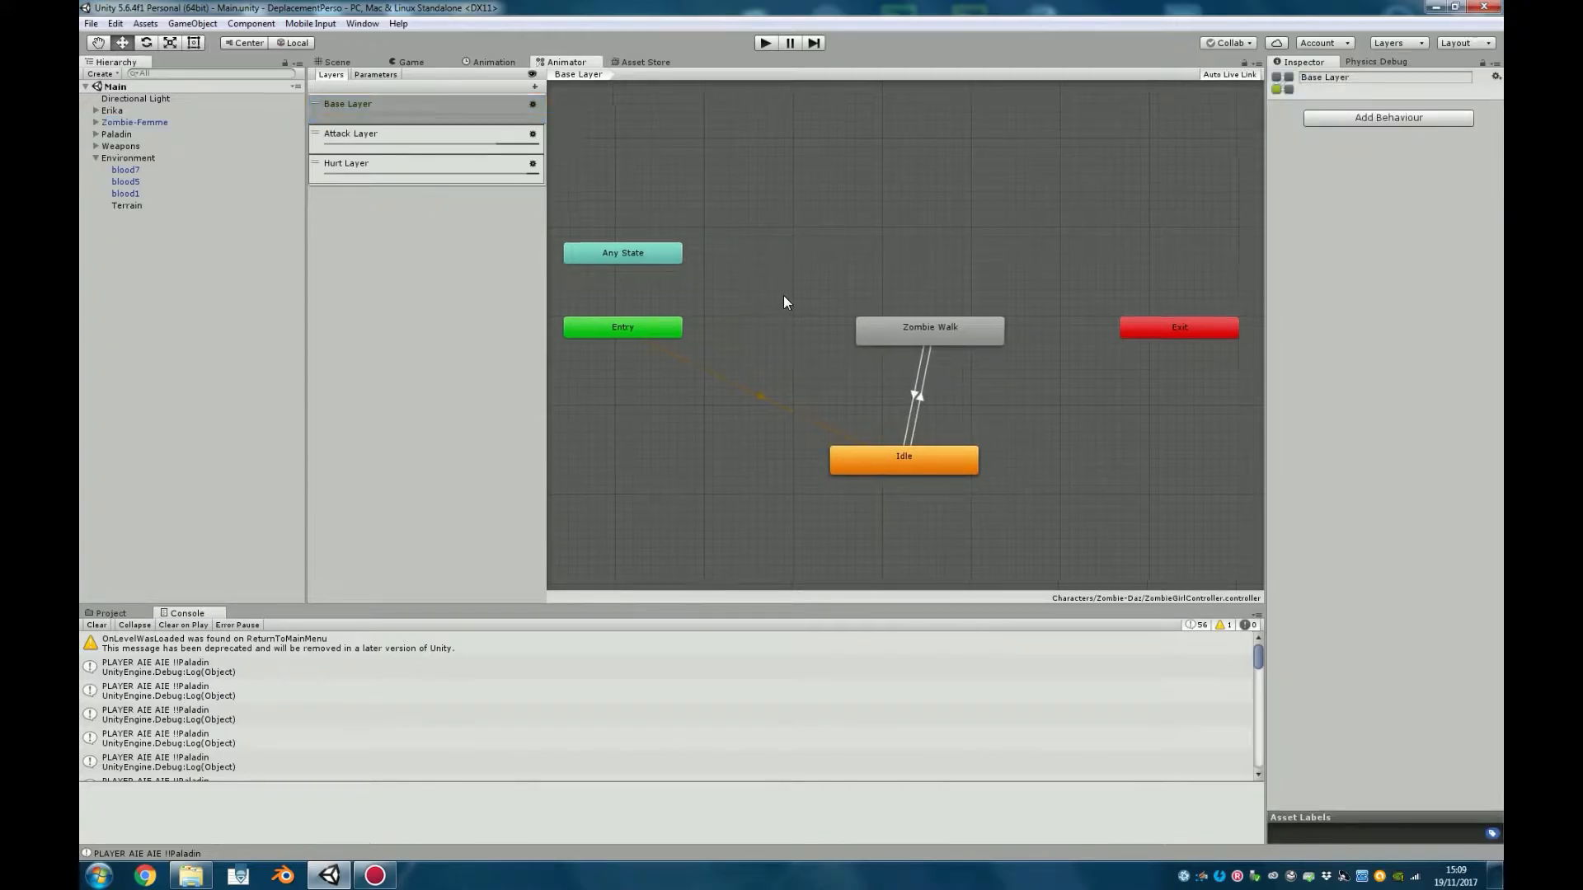
middle_drag(783, 303, 795, 284)
click(954, 304)
click(914, 434)
Inspect Zombie-Femme's Attack and Bite states in the Attack Layer and the ReactionHit state in the Hurt Layer
click(356, 136)
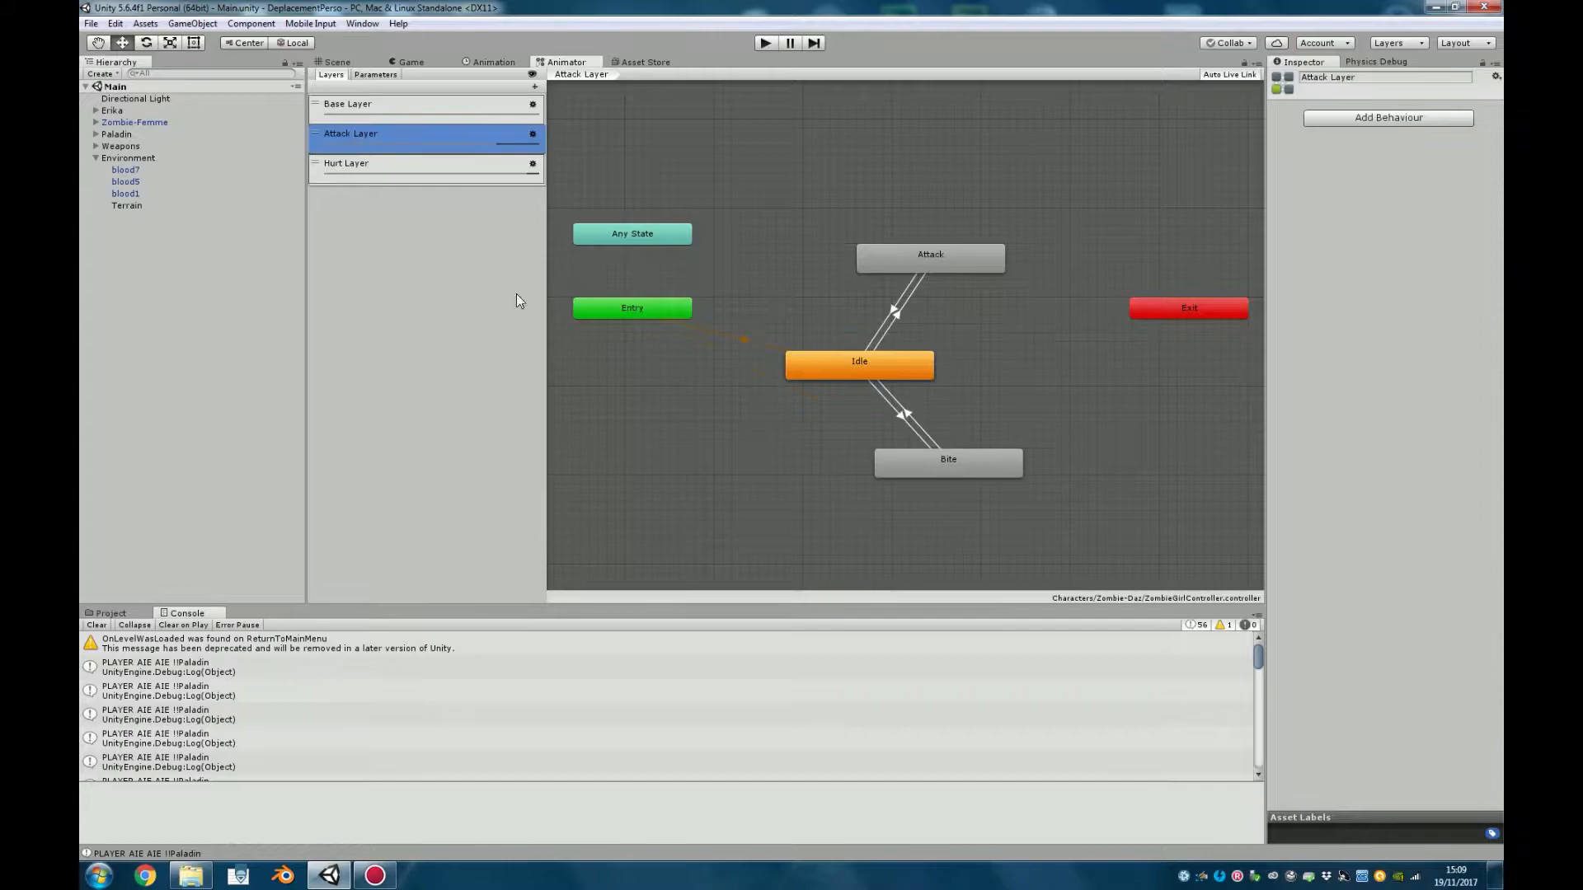
click(926, 262)
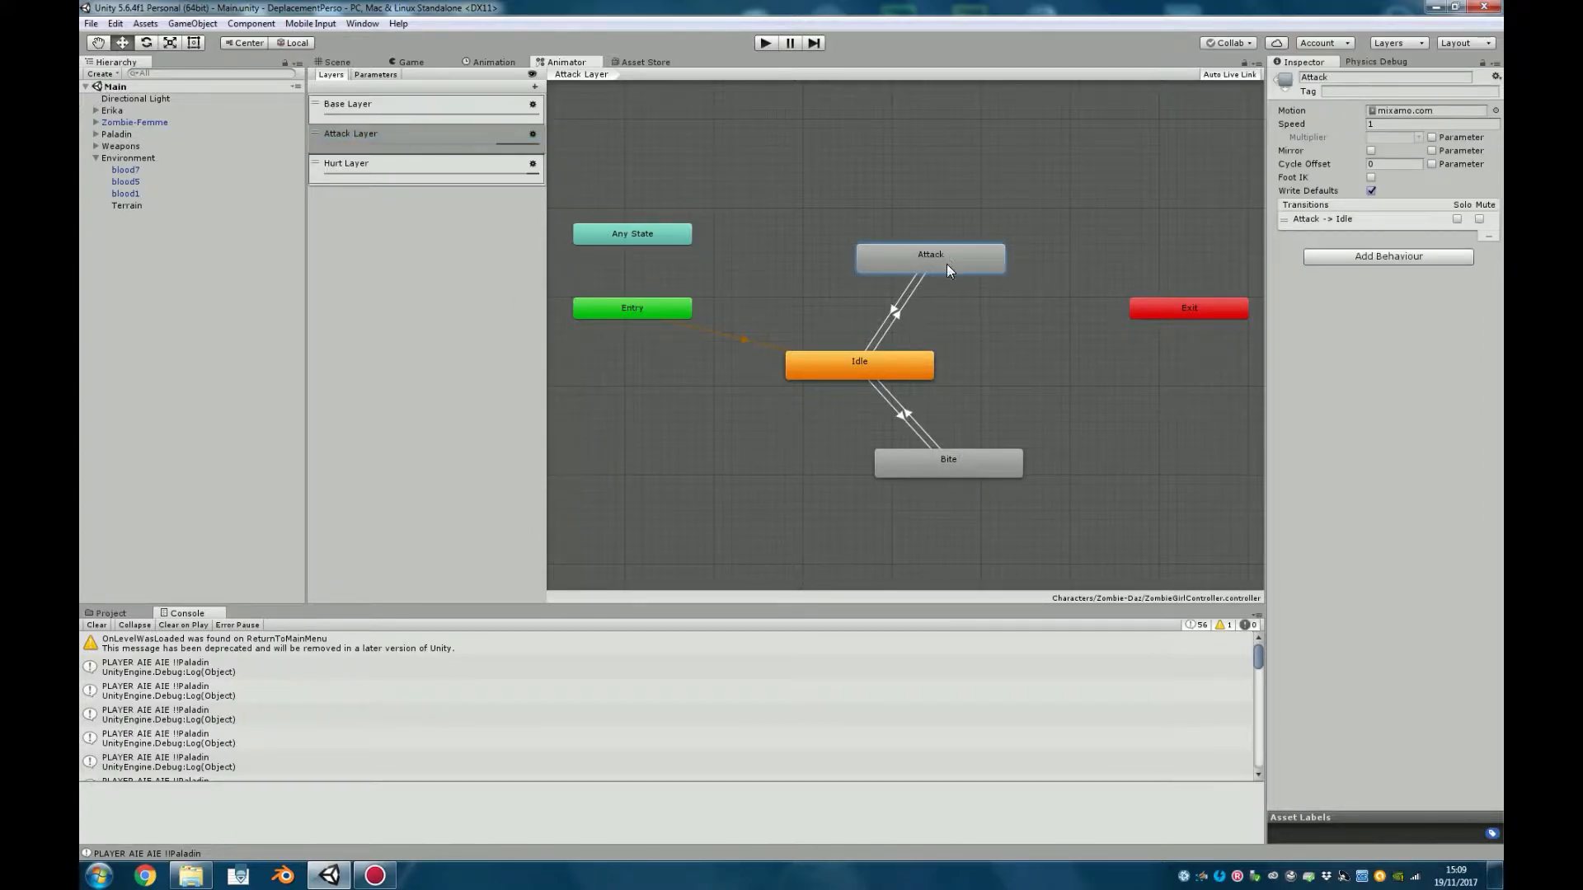
click(961, 464)
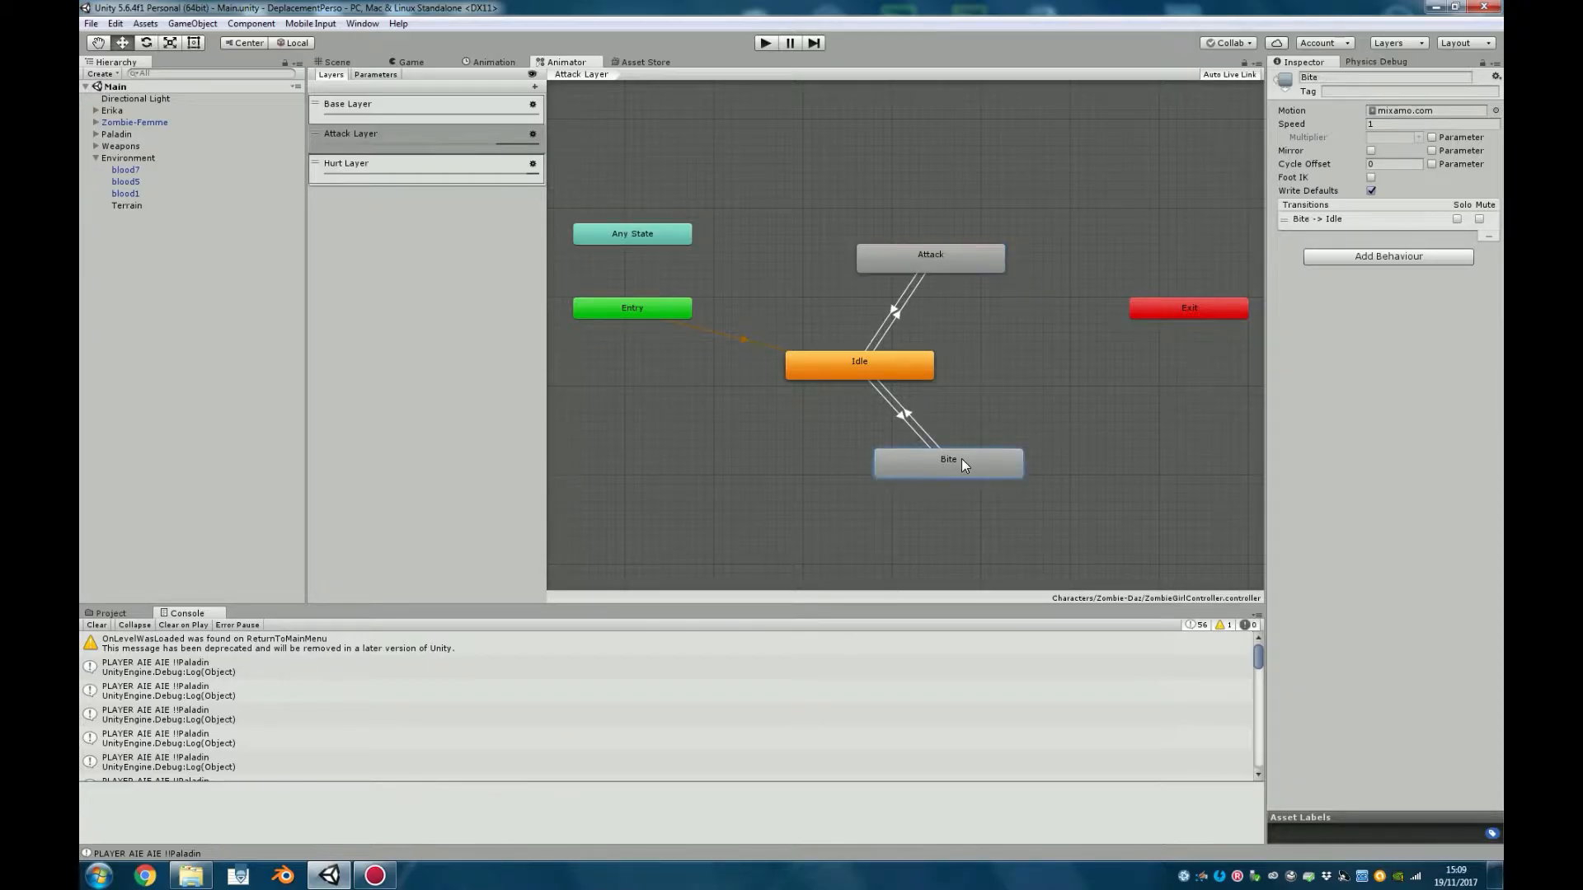
click(379, 167)
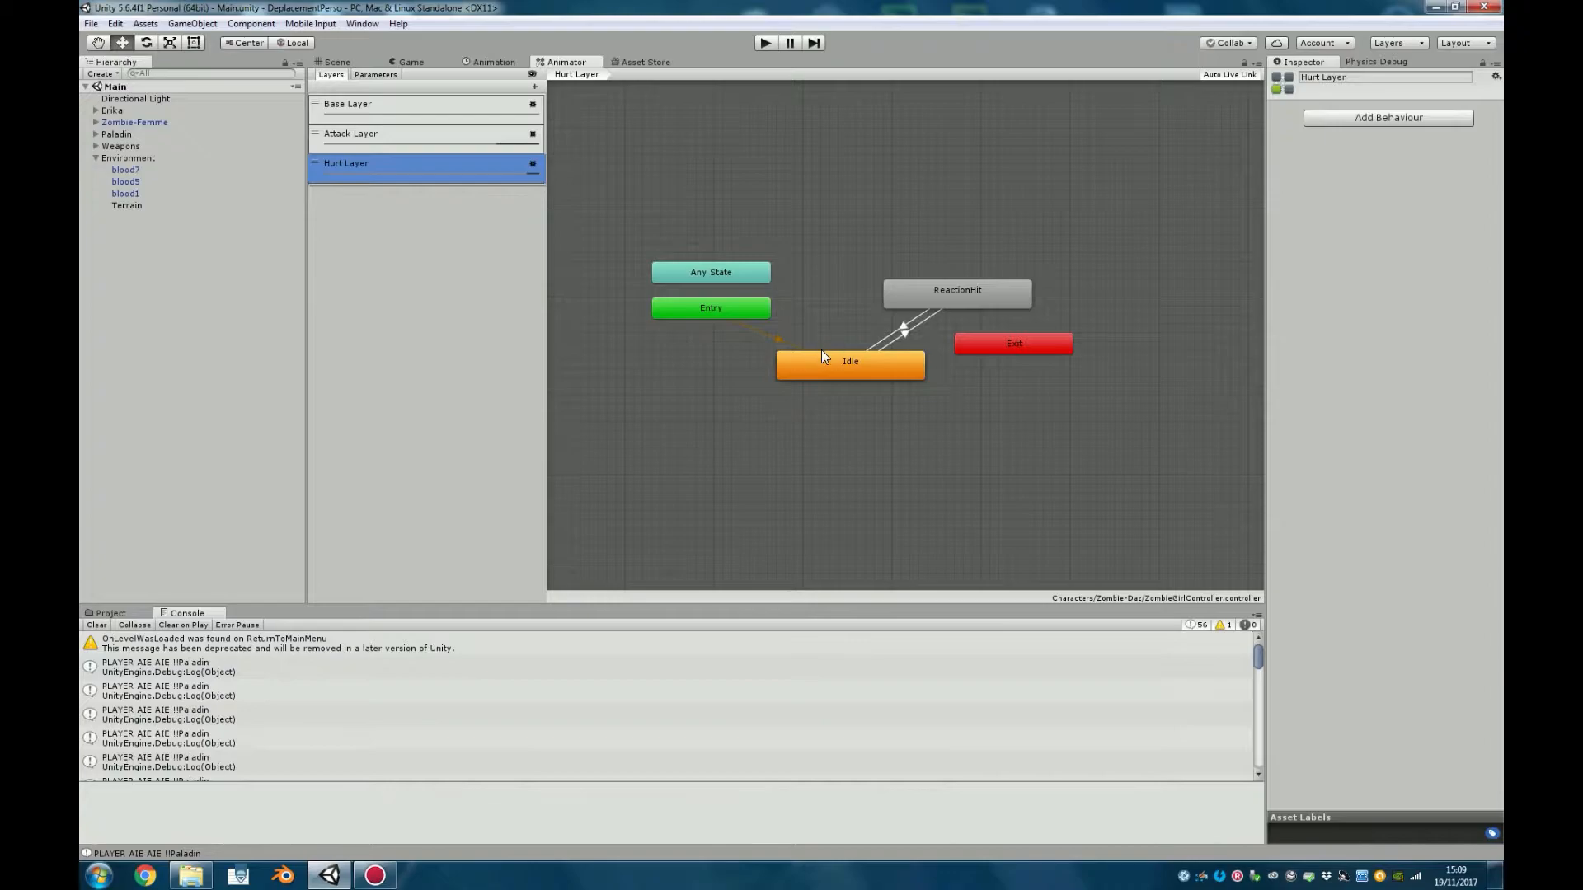
click(961, 300)
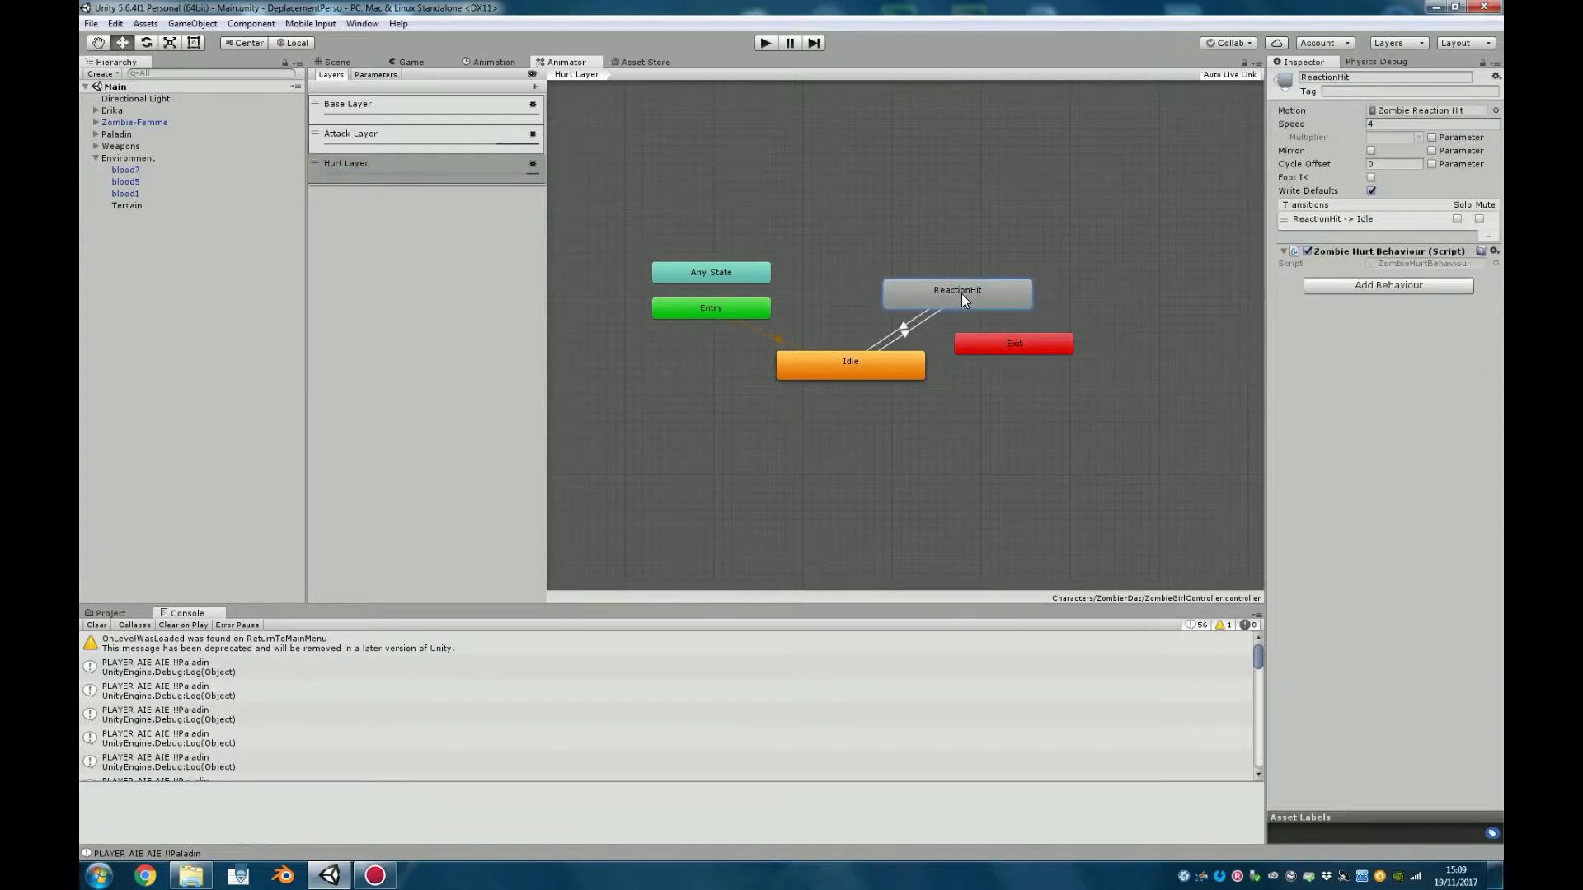
Examine the bow and arrow states in the Base Layer of the Erika archer's animator
click(114, 111)
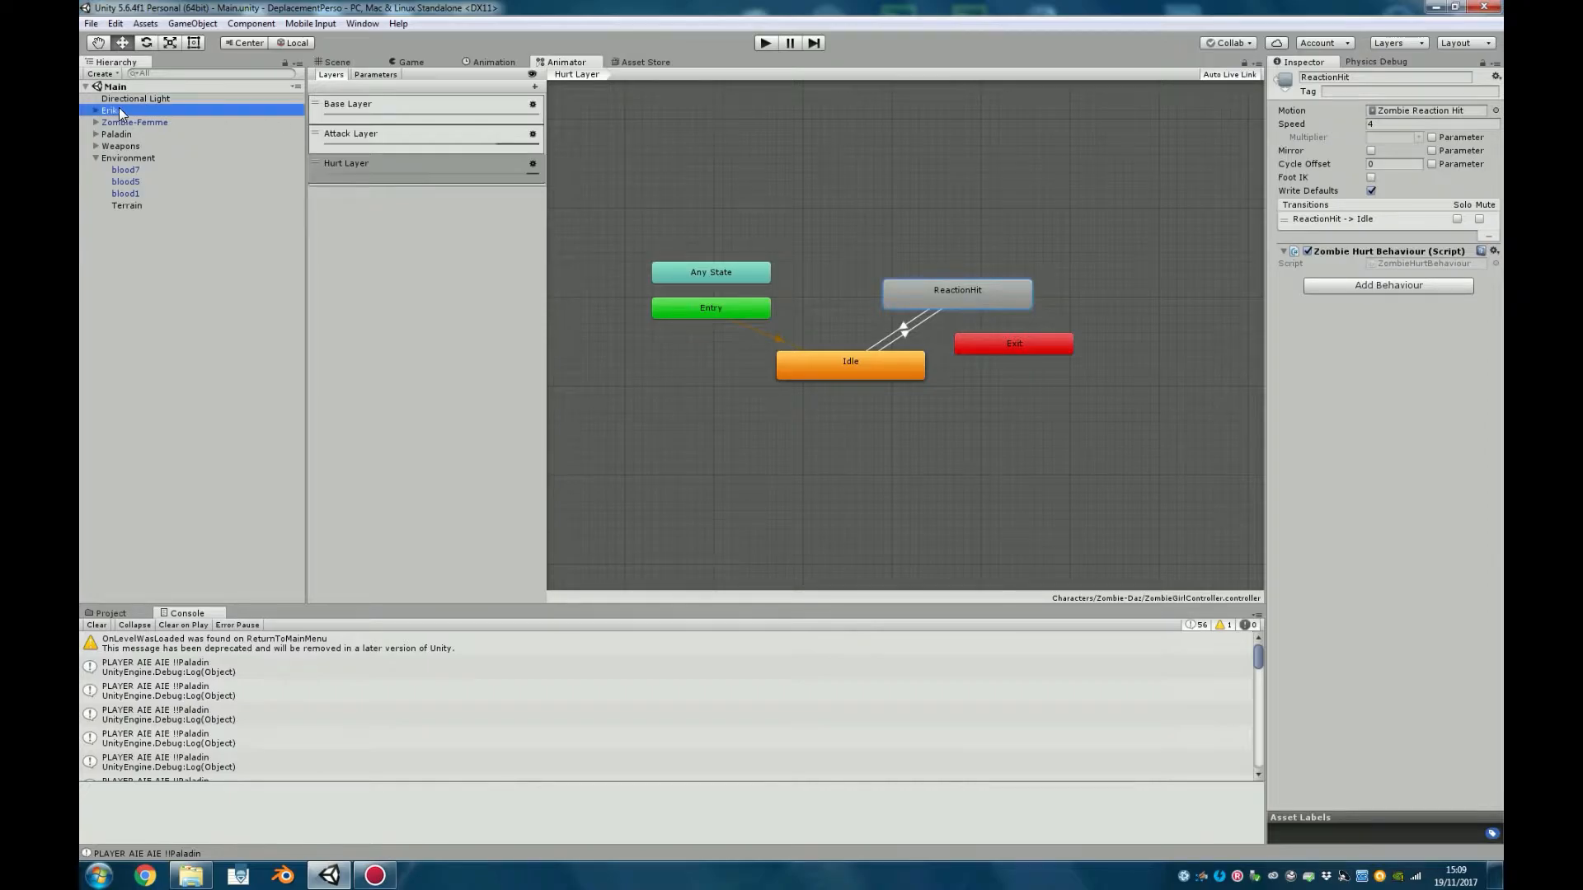
click(363, 104)
middle_drag(895, 280, 860, 165)
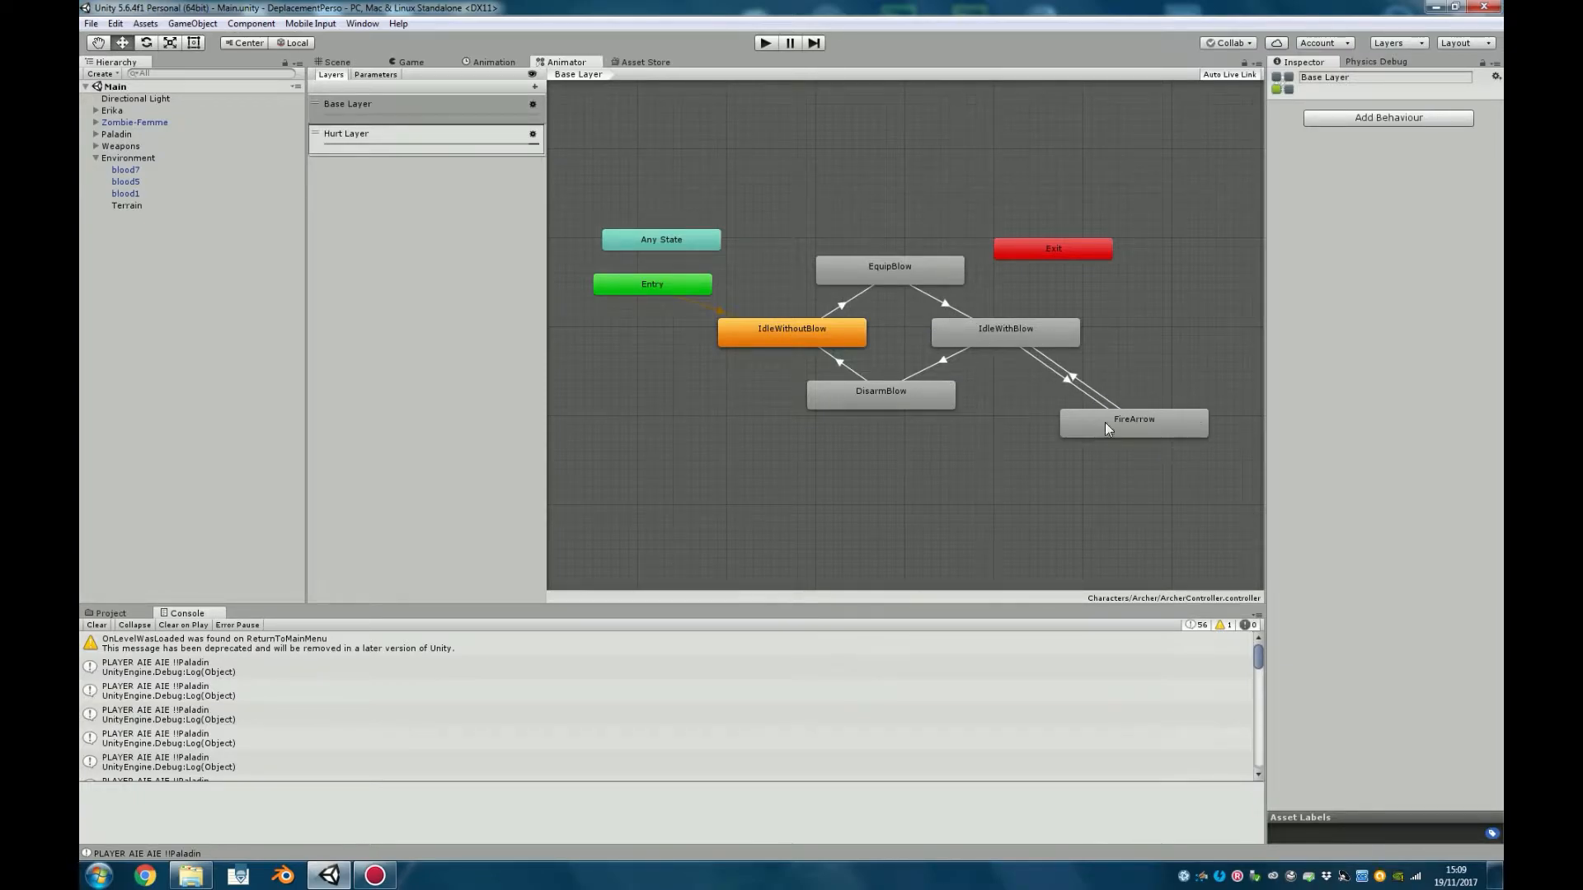
Inspect the Hurt, Idle, Death and DeathFinish states in the Hurt Layer of Erika's animator
click(384, 132)
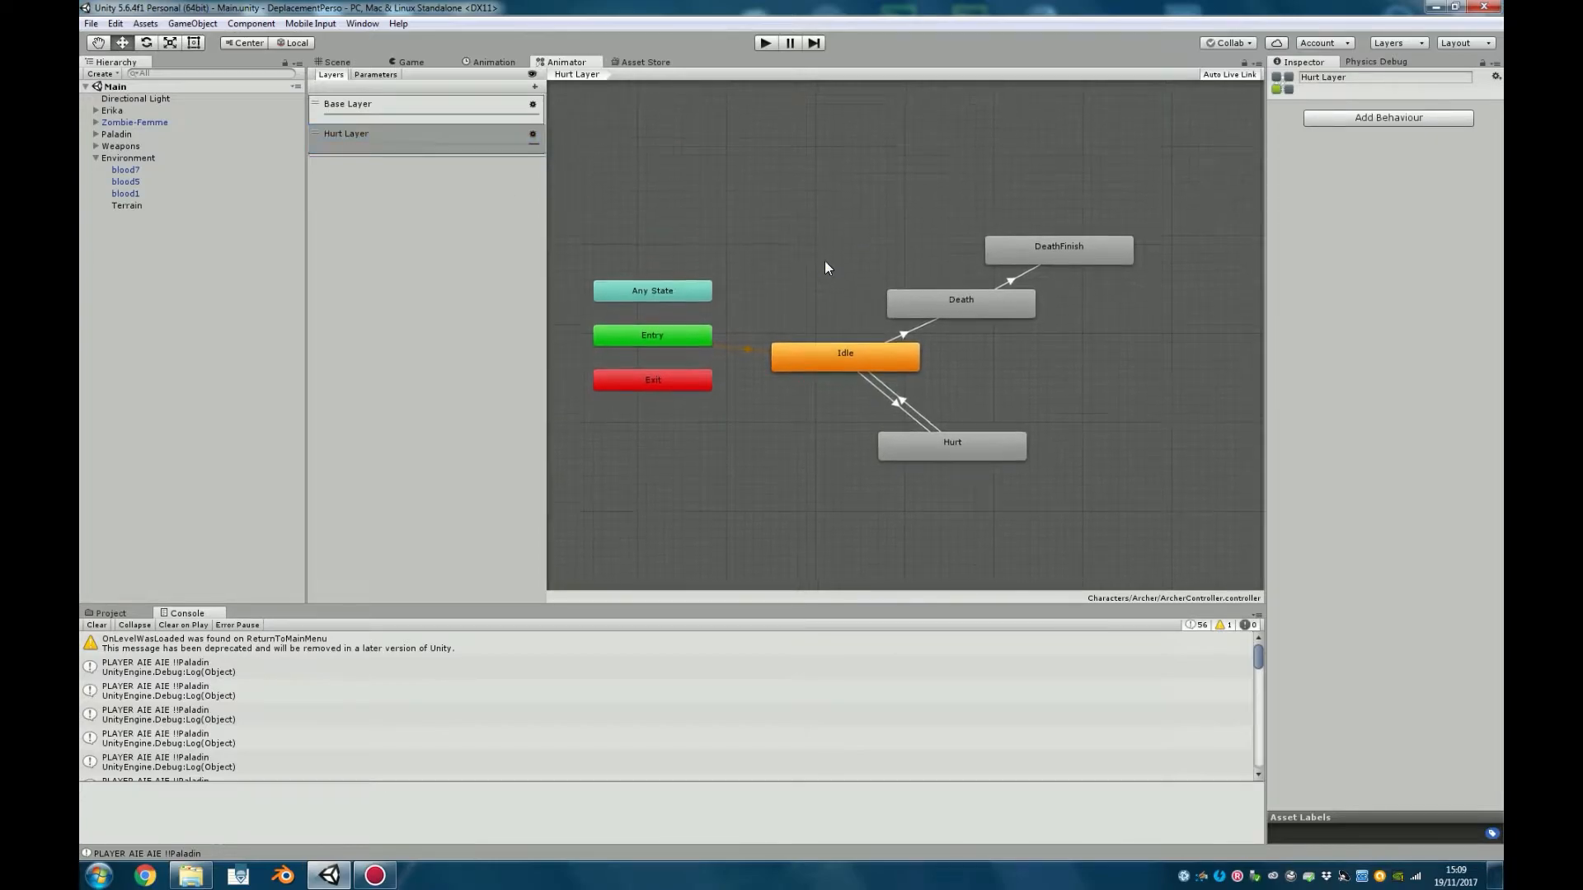
click(960, 449)
click(871, 359)
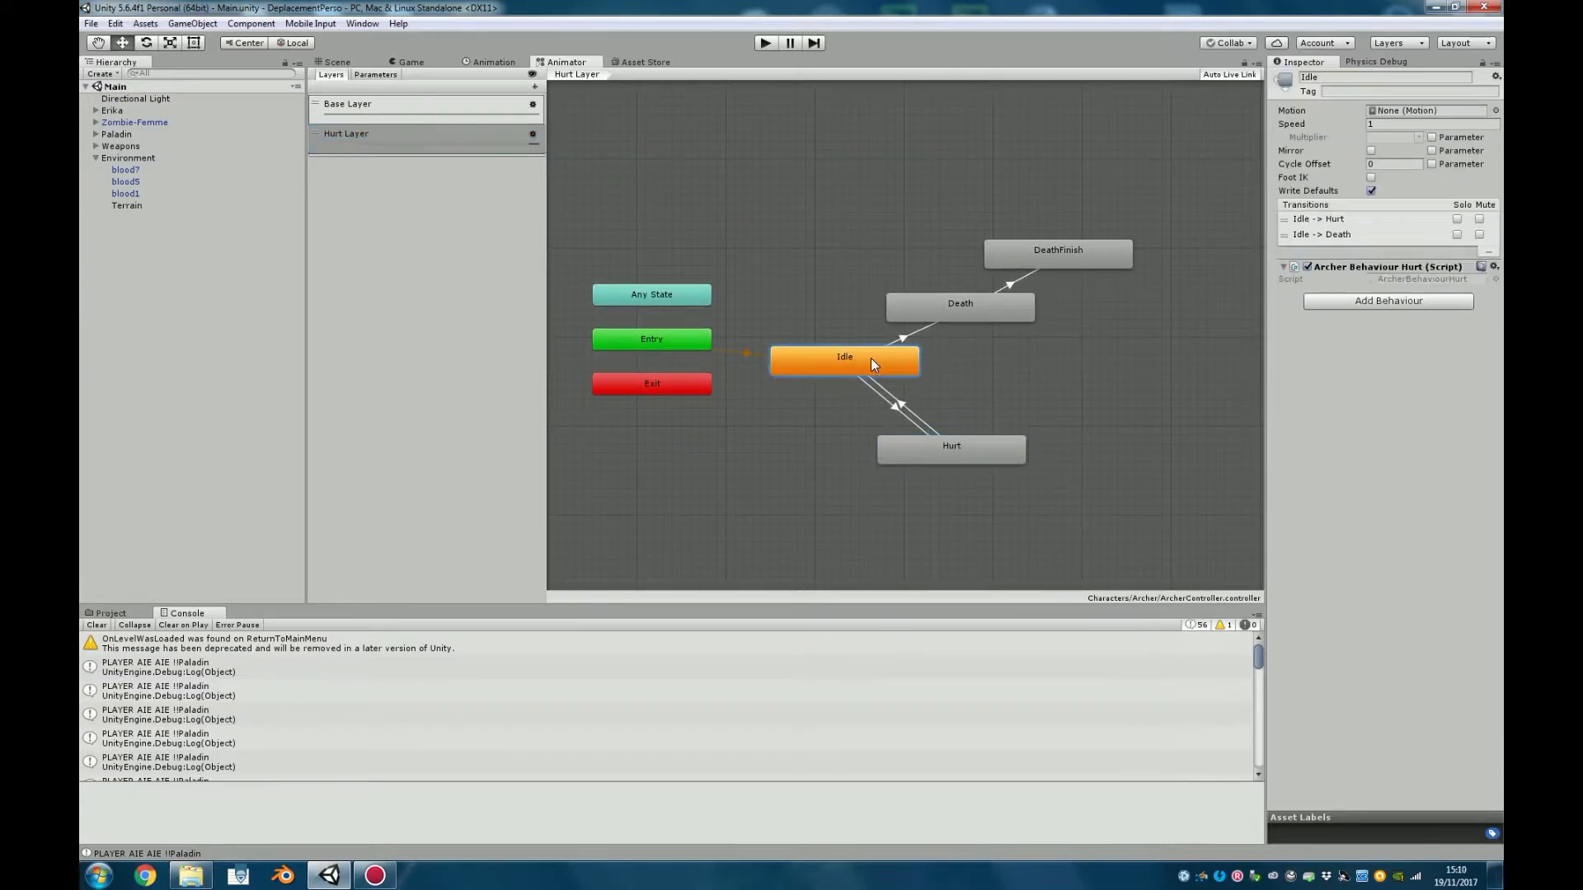
click(990, 305)
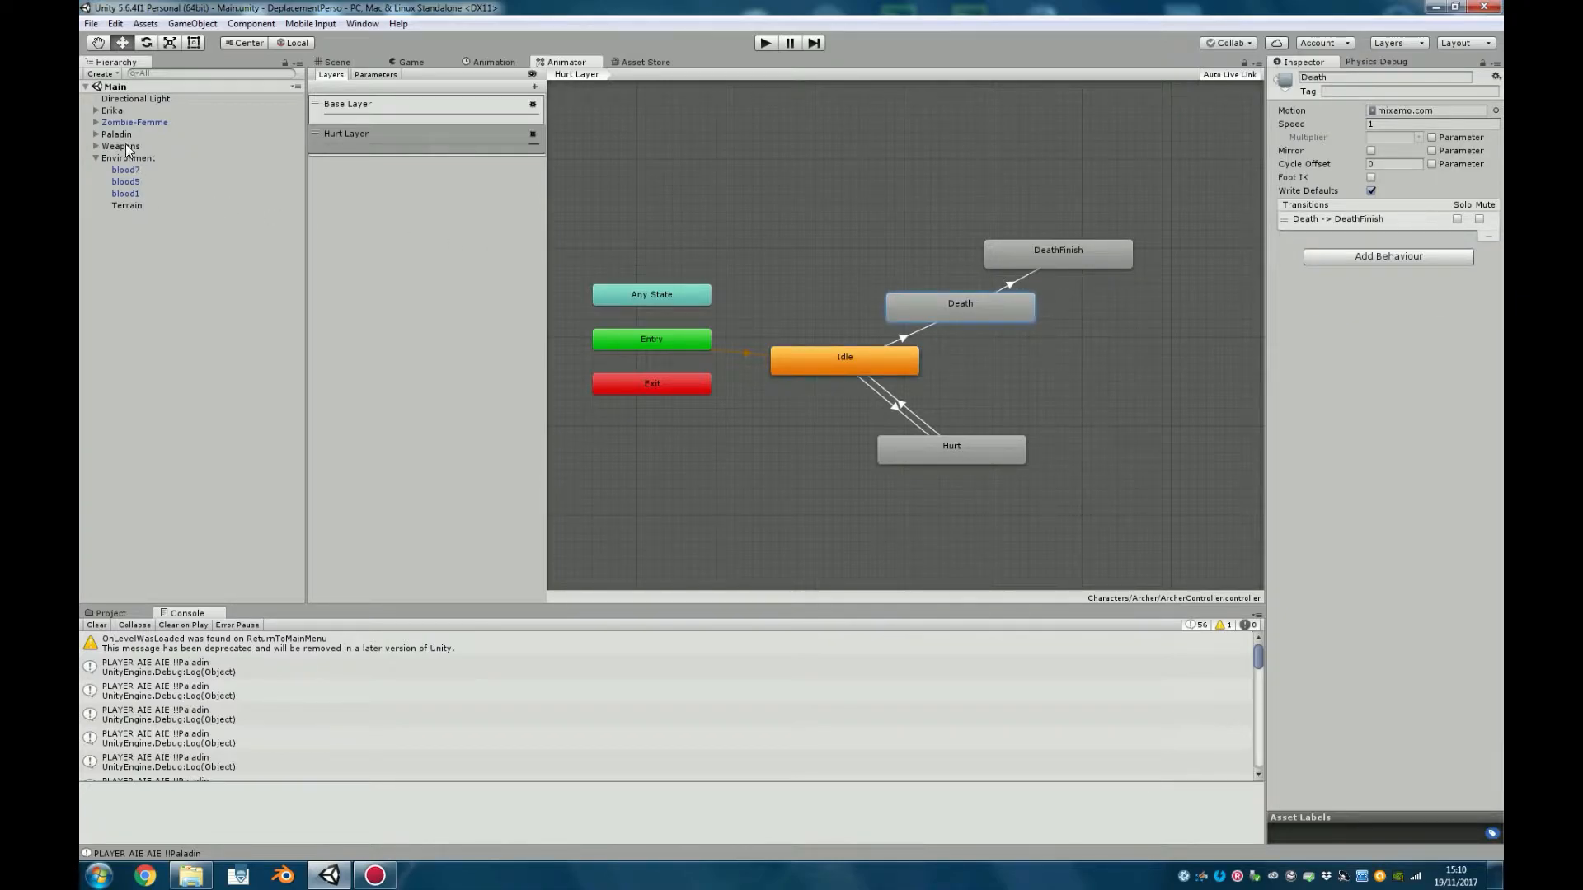
click(1068, 248)
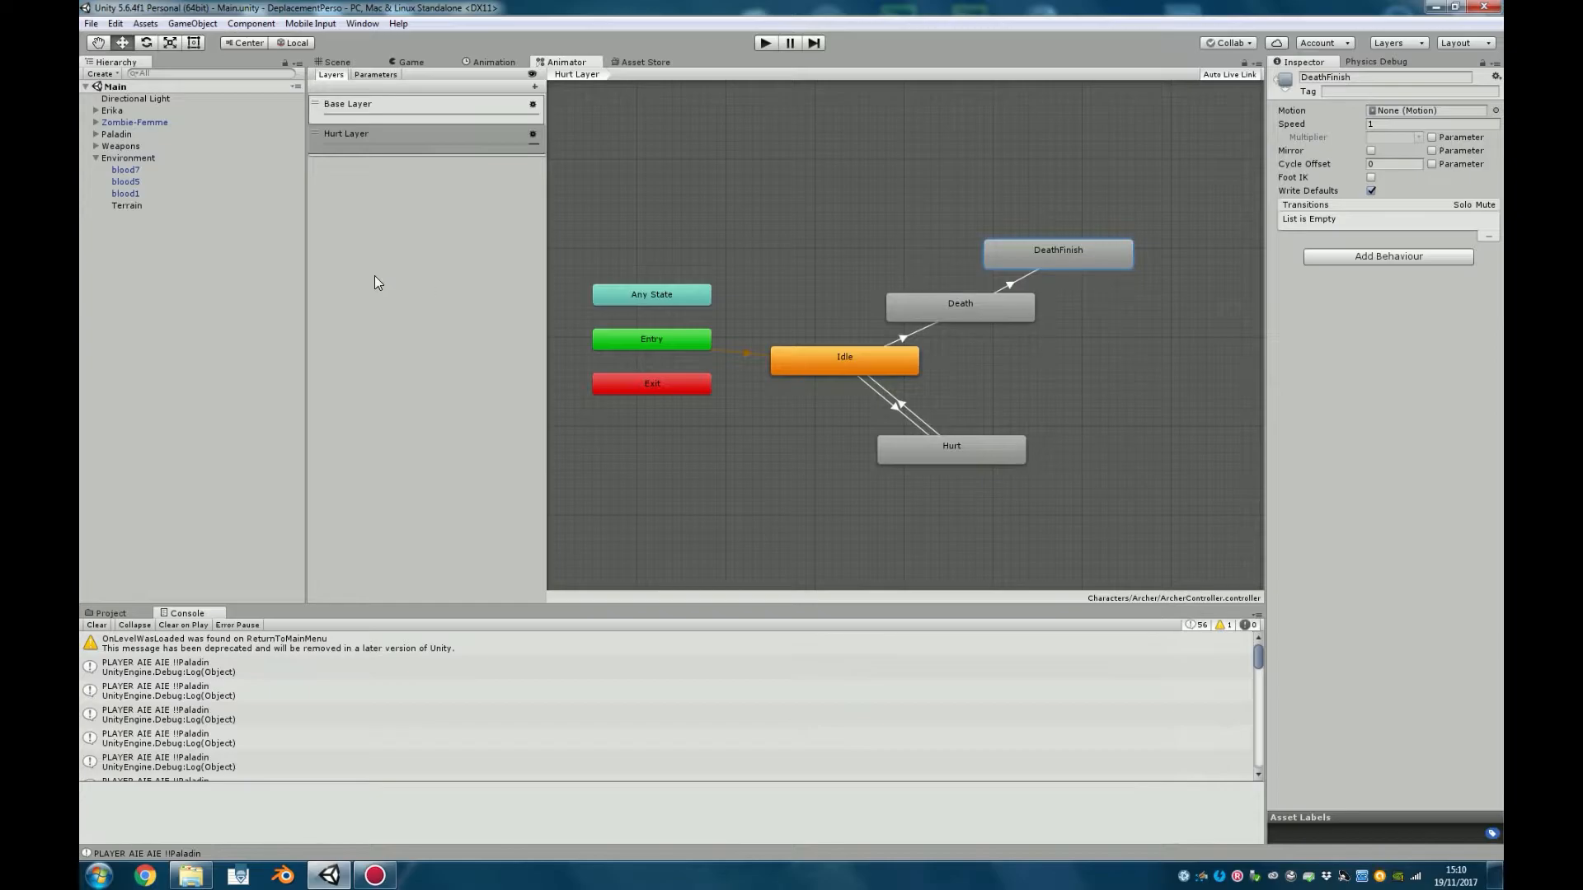
Compare the animators of Erika, Zombie-Femme and Paladin, and expand Erika's child objects in the scene
click(112, 110)
click(124, 122)
click(117, 135)
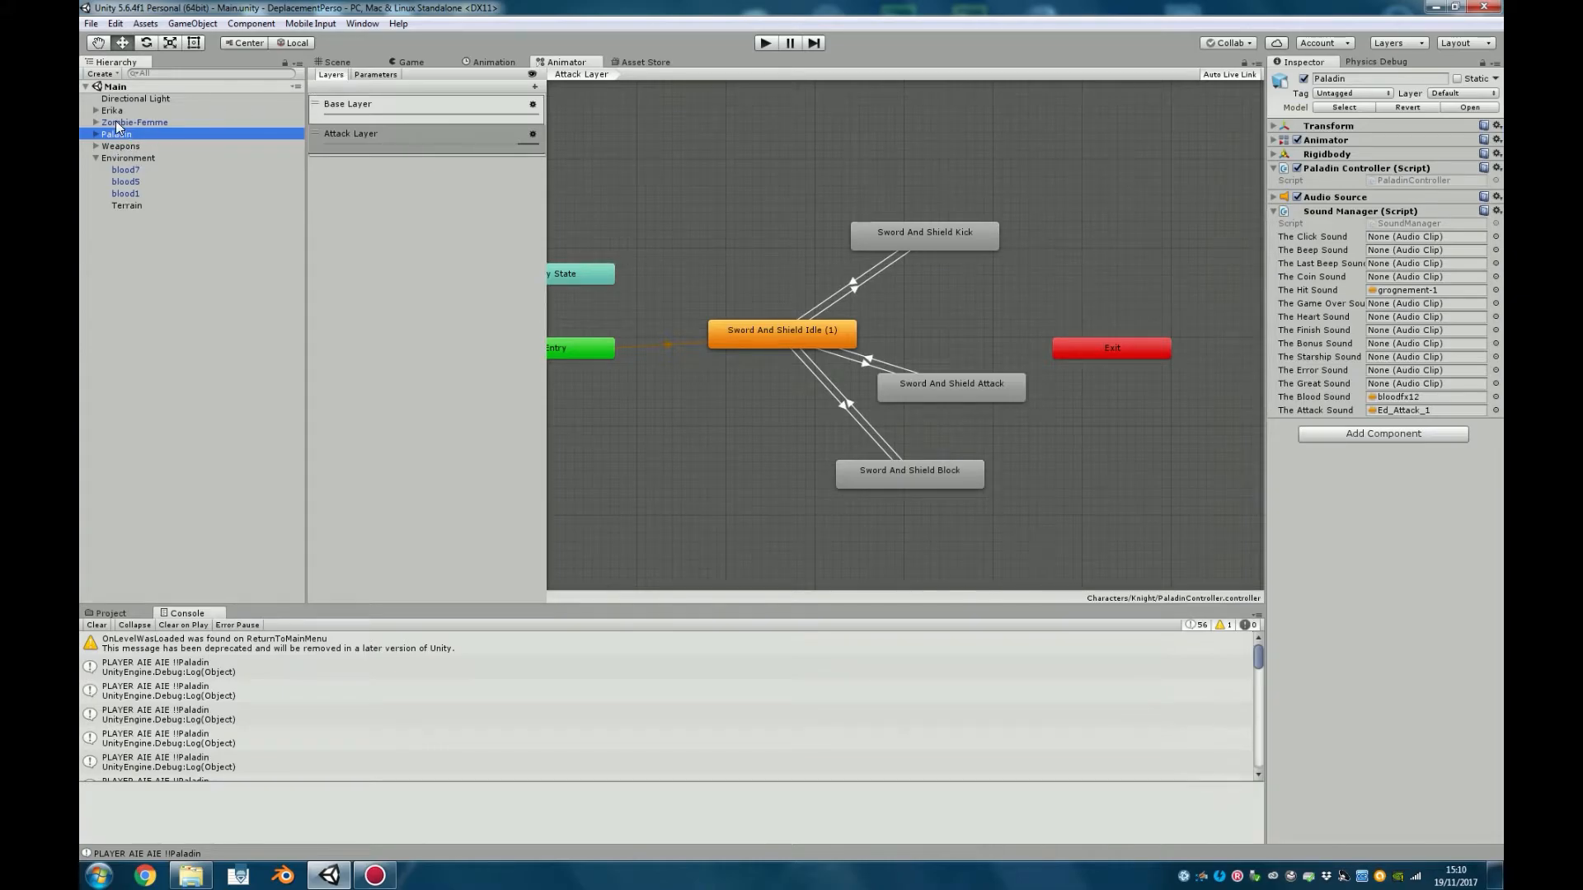
click(116, 124)
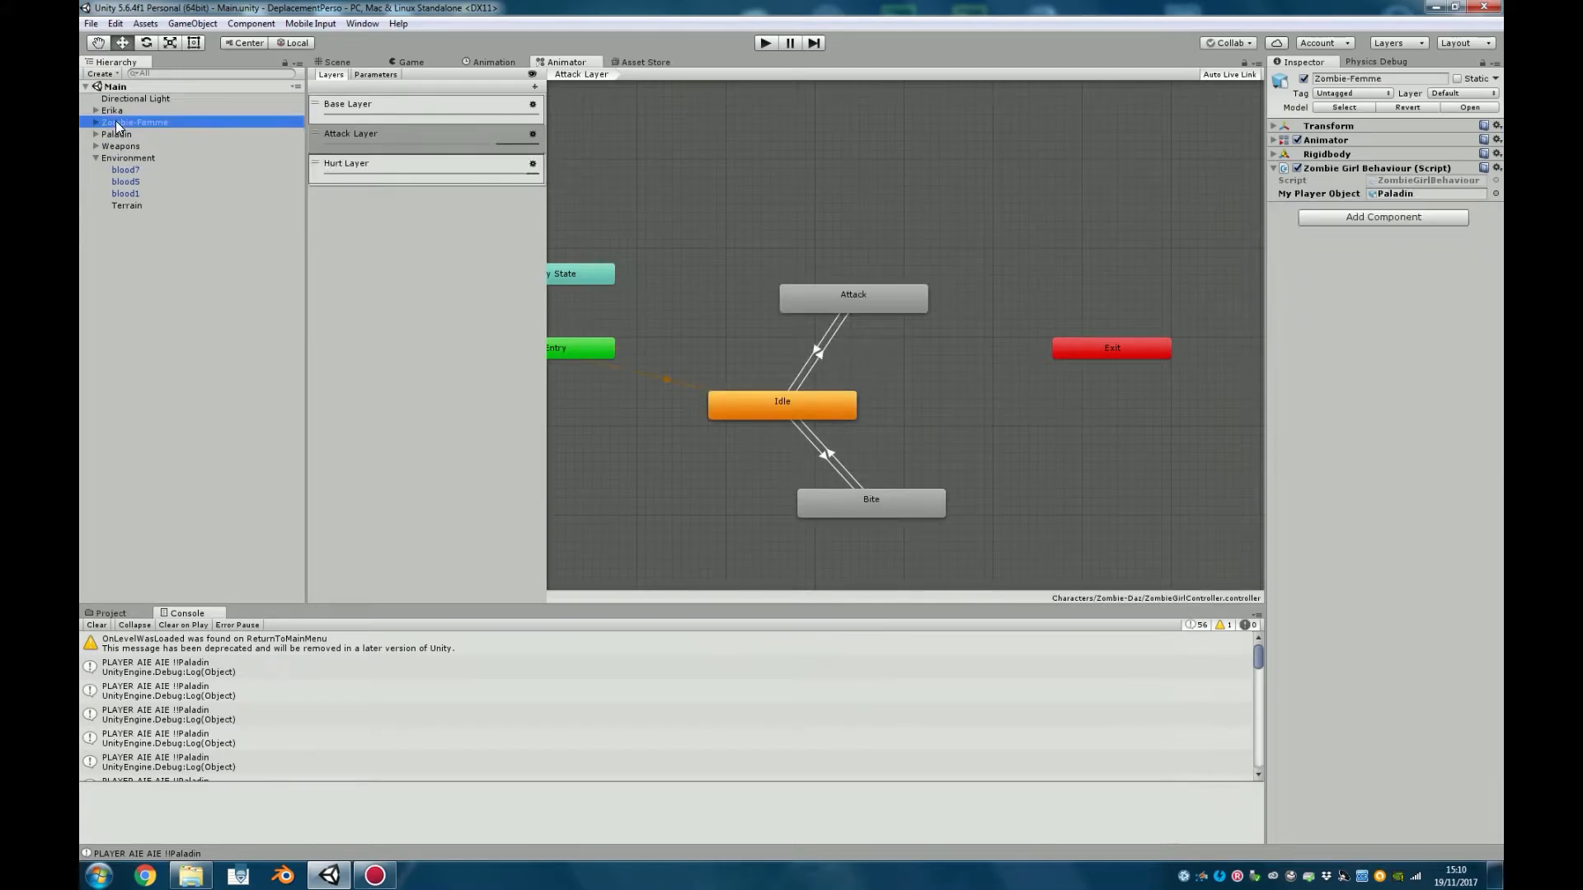
middle_drag(668, 177, 732, 165)
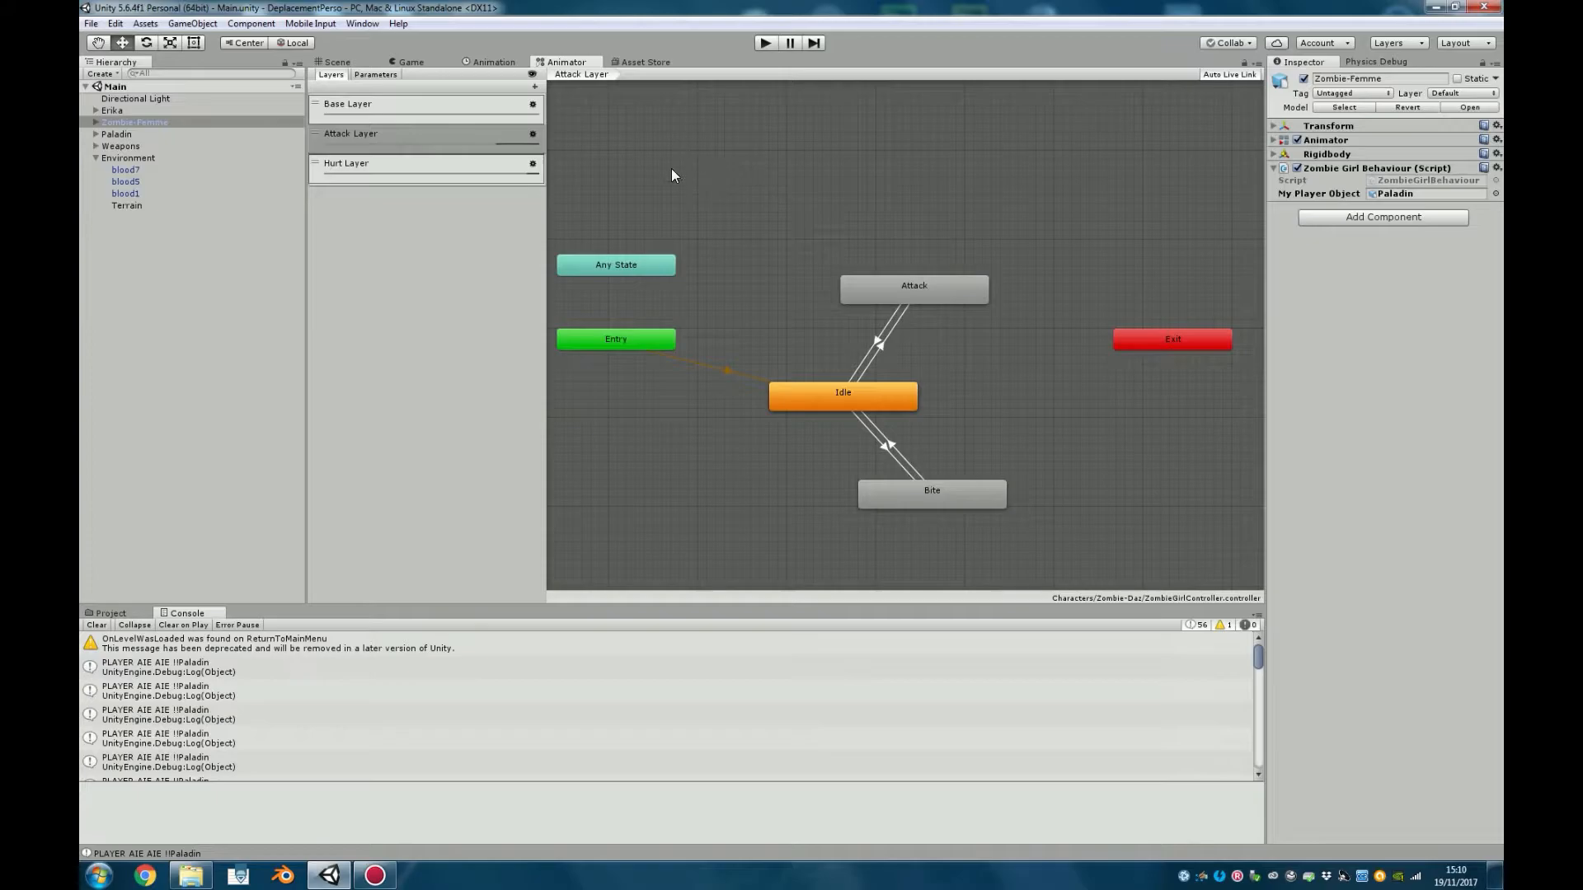
click(116, 134)
click(116, 112)
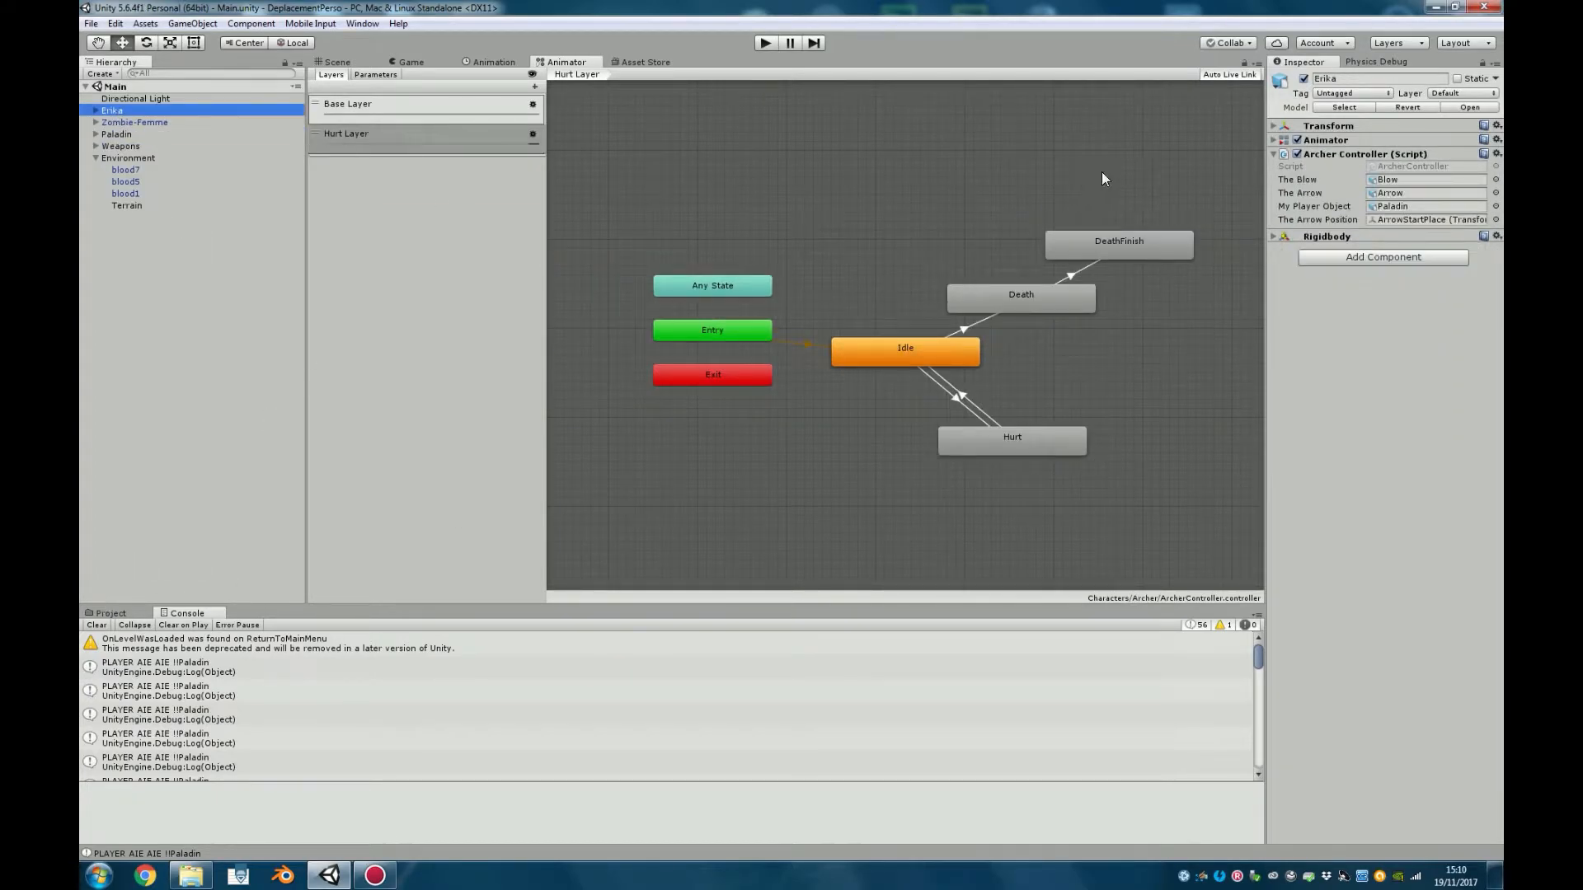
click(93, 111)
Switch to Chrome, open the bookmarked Mixamo site and browse its zombie characters
click(145, 876)
click(1283, 57)
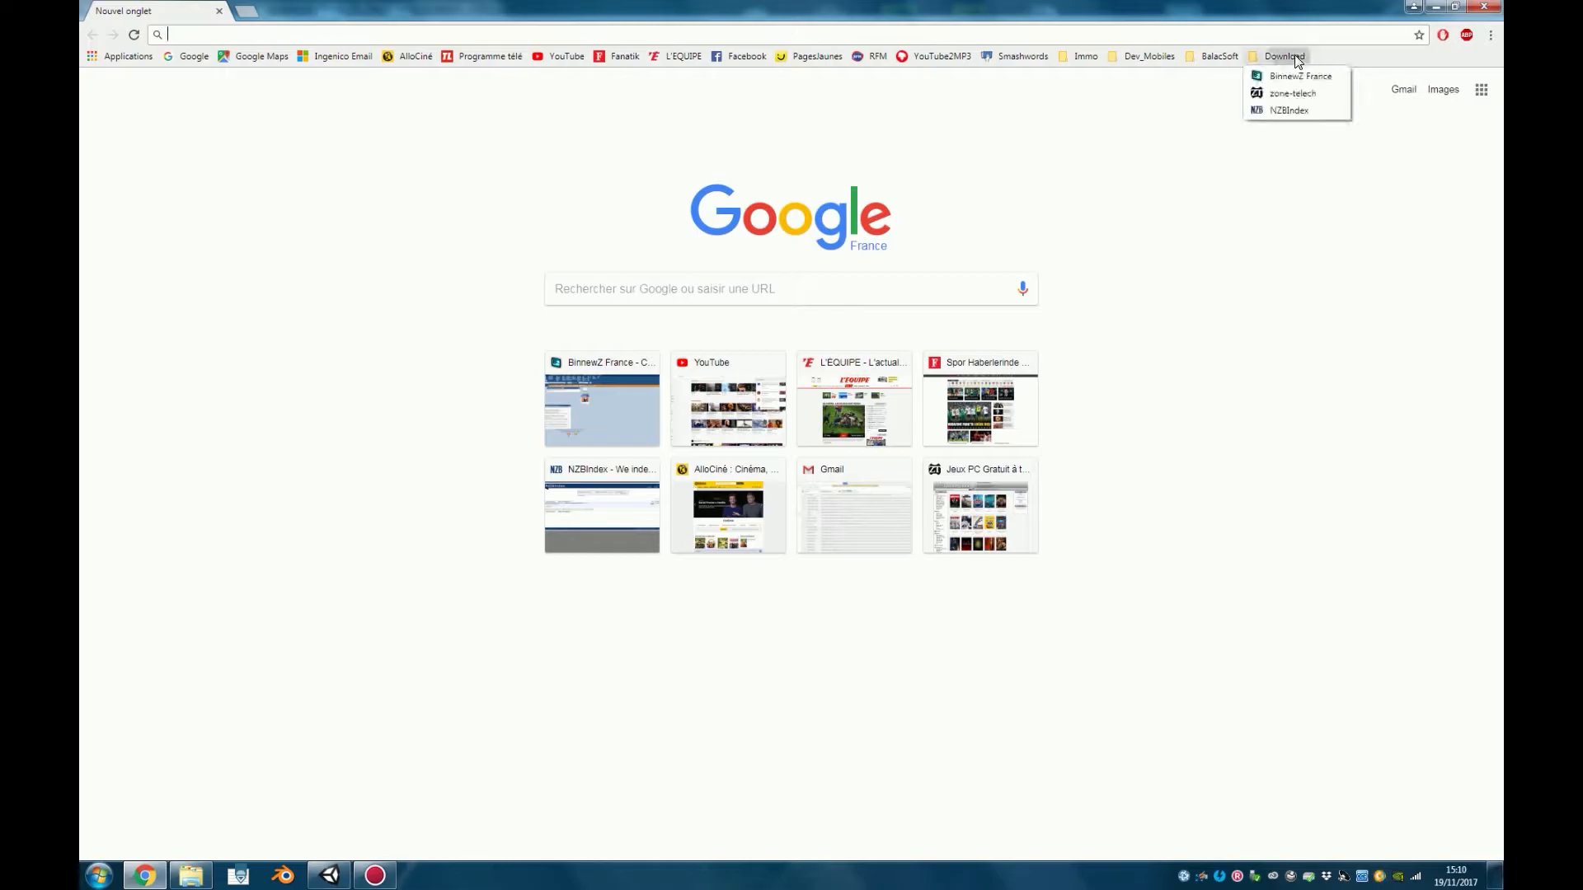
mouse_move(1219, 56)
click(1229, 363)
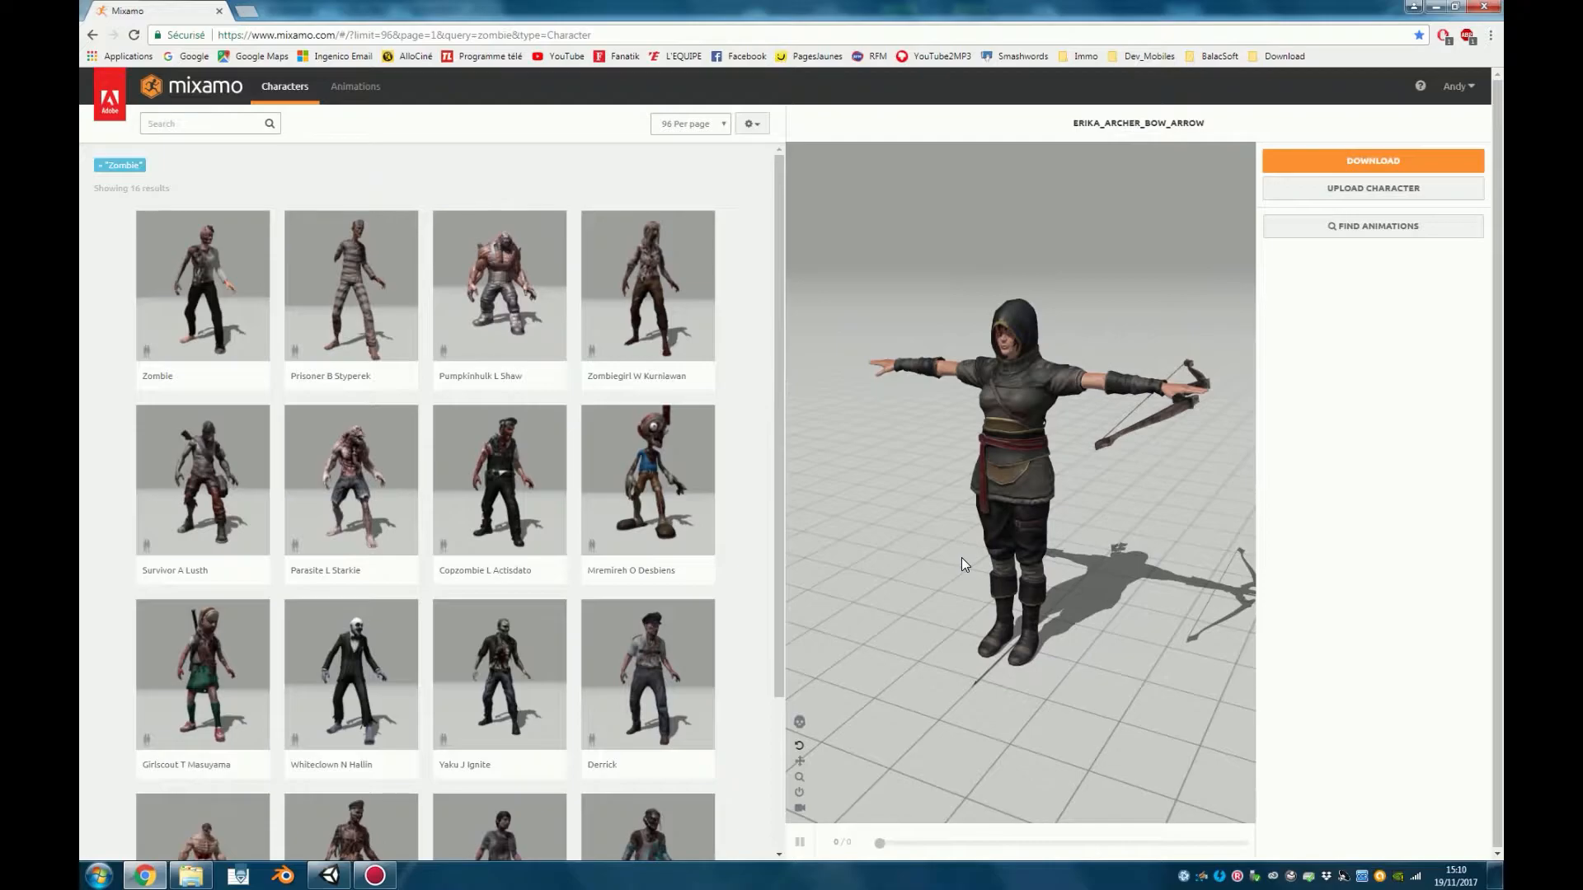
scroll(636, 469, down, 3)
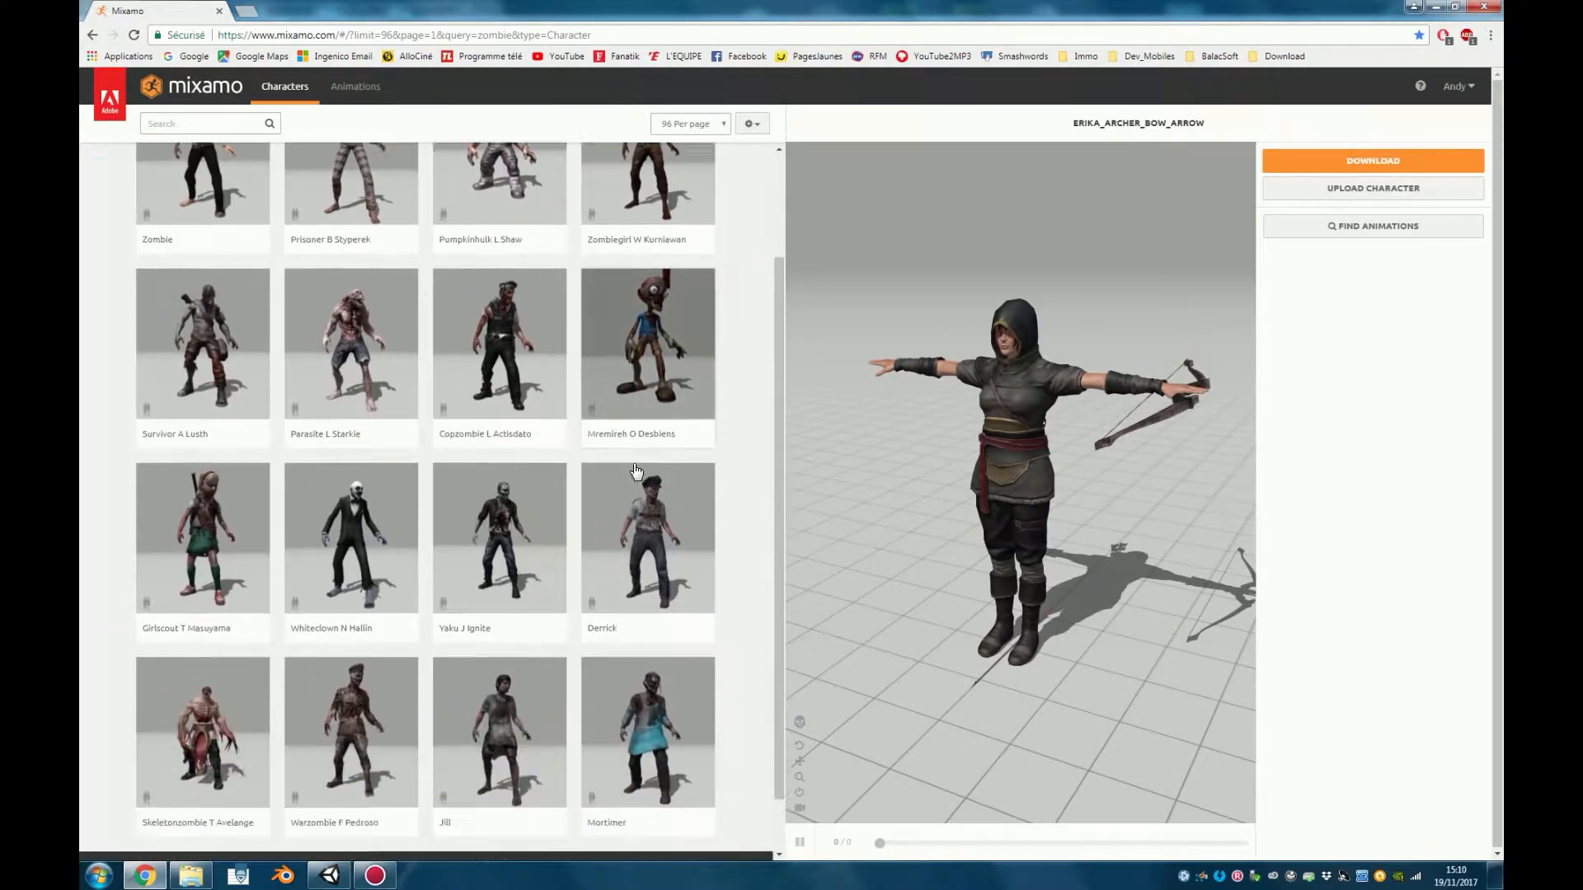
scroll(558, 477, up, 3)
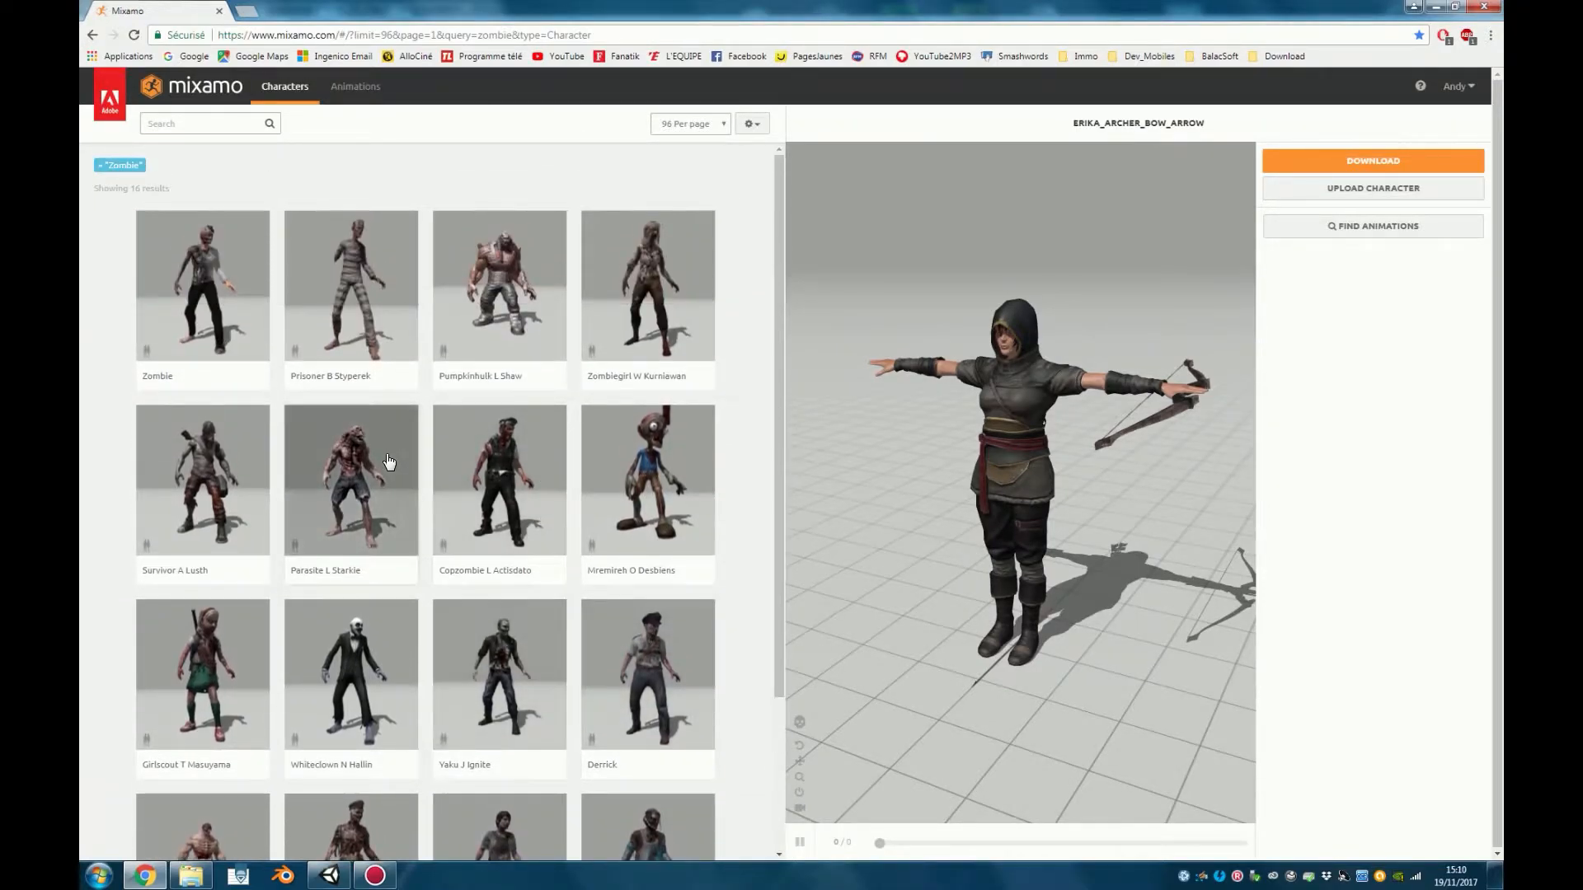
Preview the Zombie Idle animation on the archer in Mixamo and browse the other zombie animations
click(356, 87)
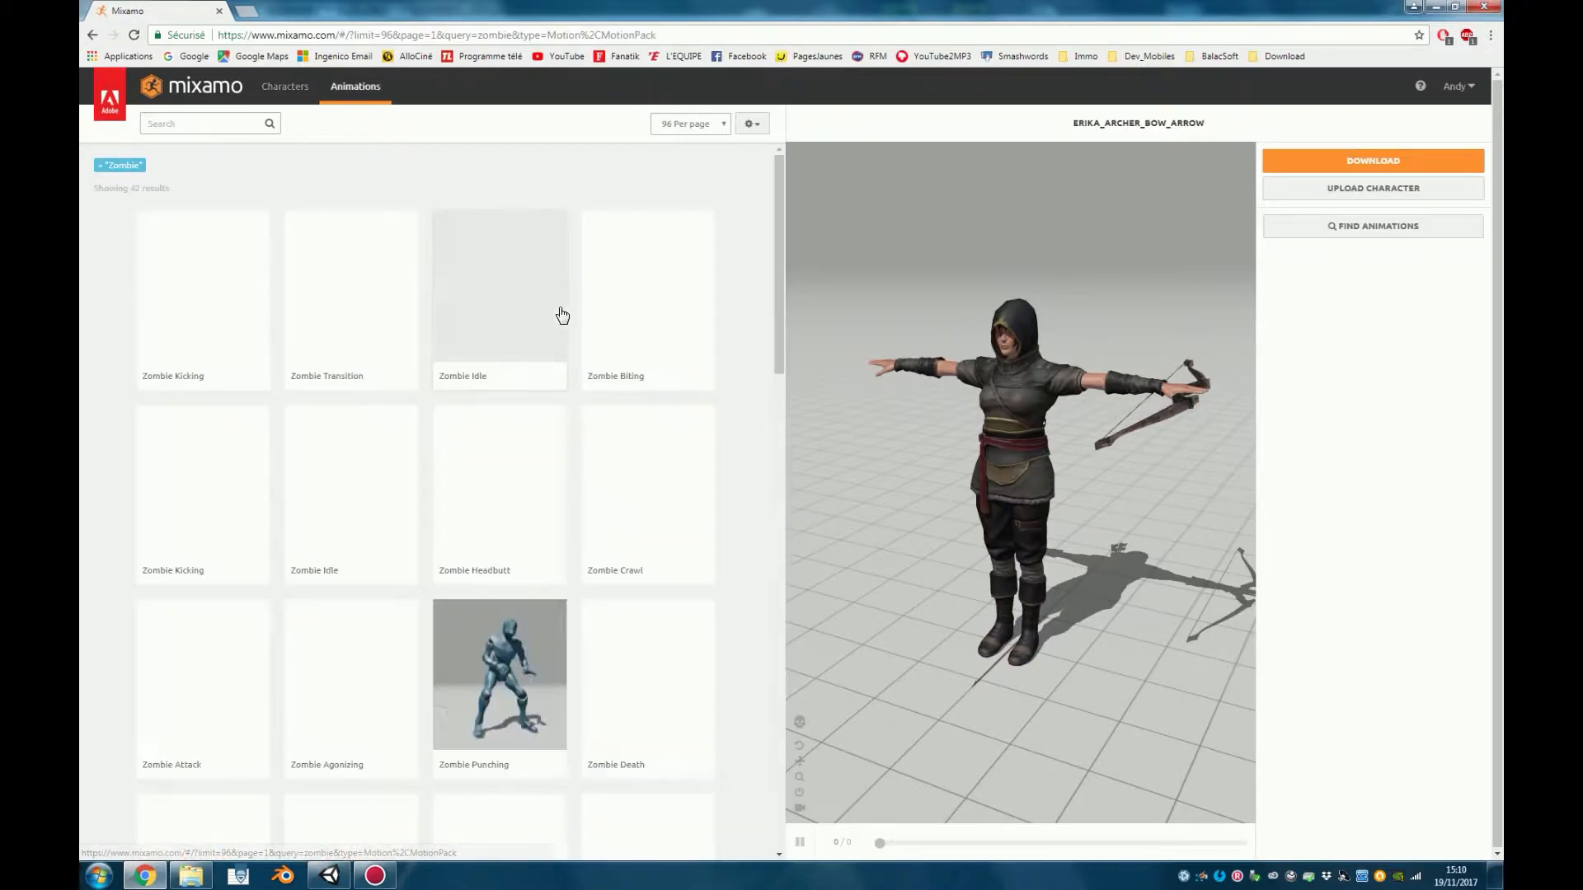
click(522, 270)
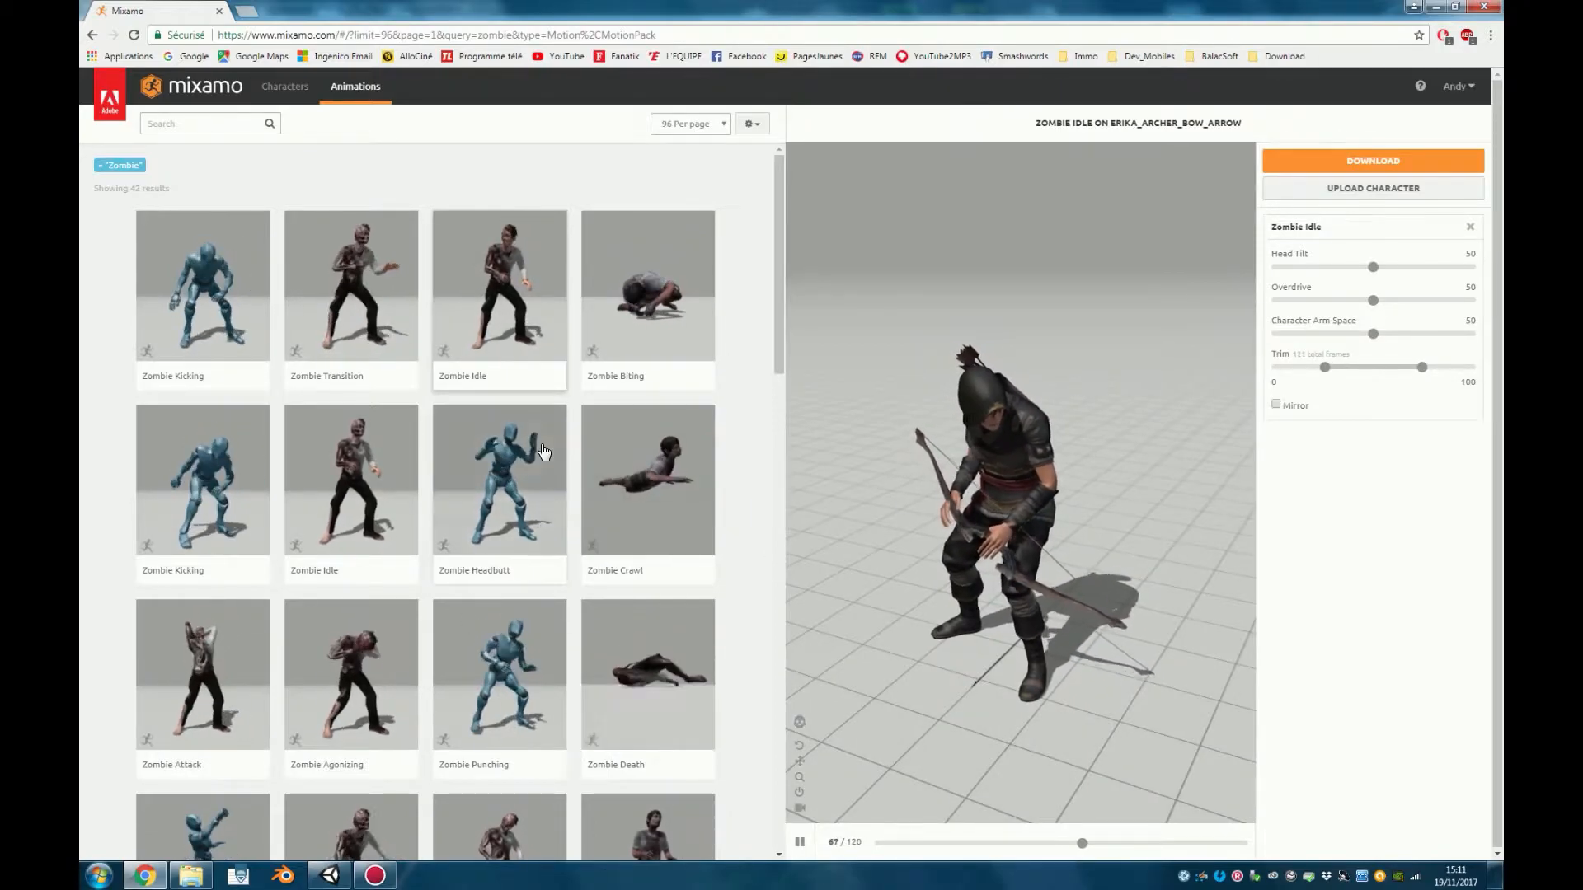
scroll(506, 472, down, 3)
scroll(494, 472, up, 3)
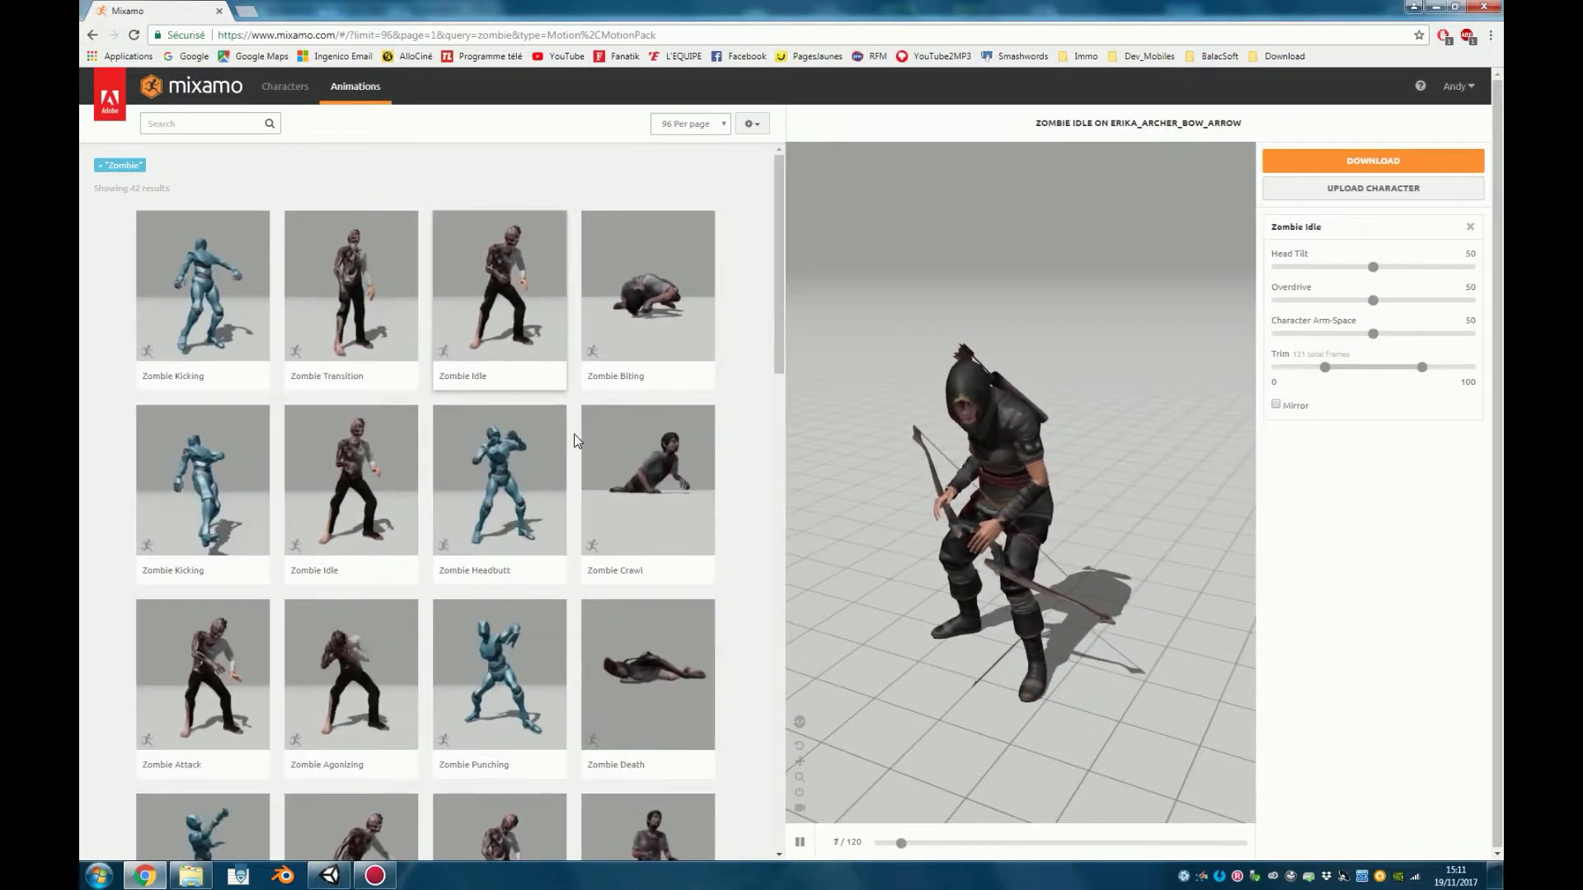
mouse_move(632, 387)
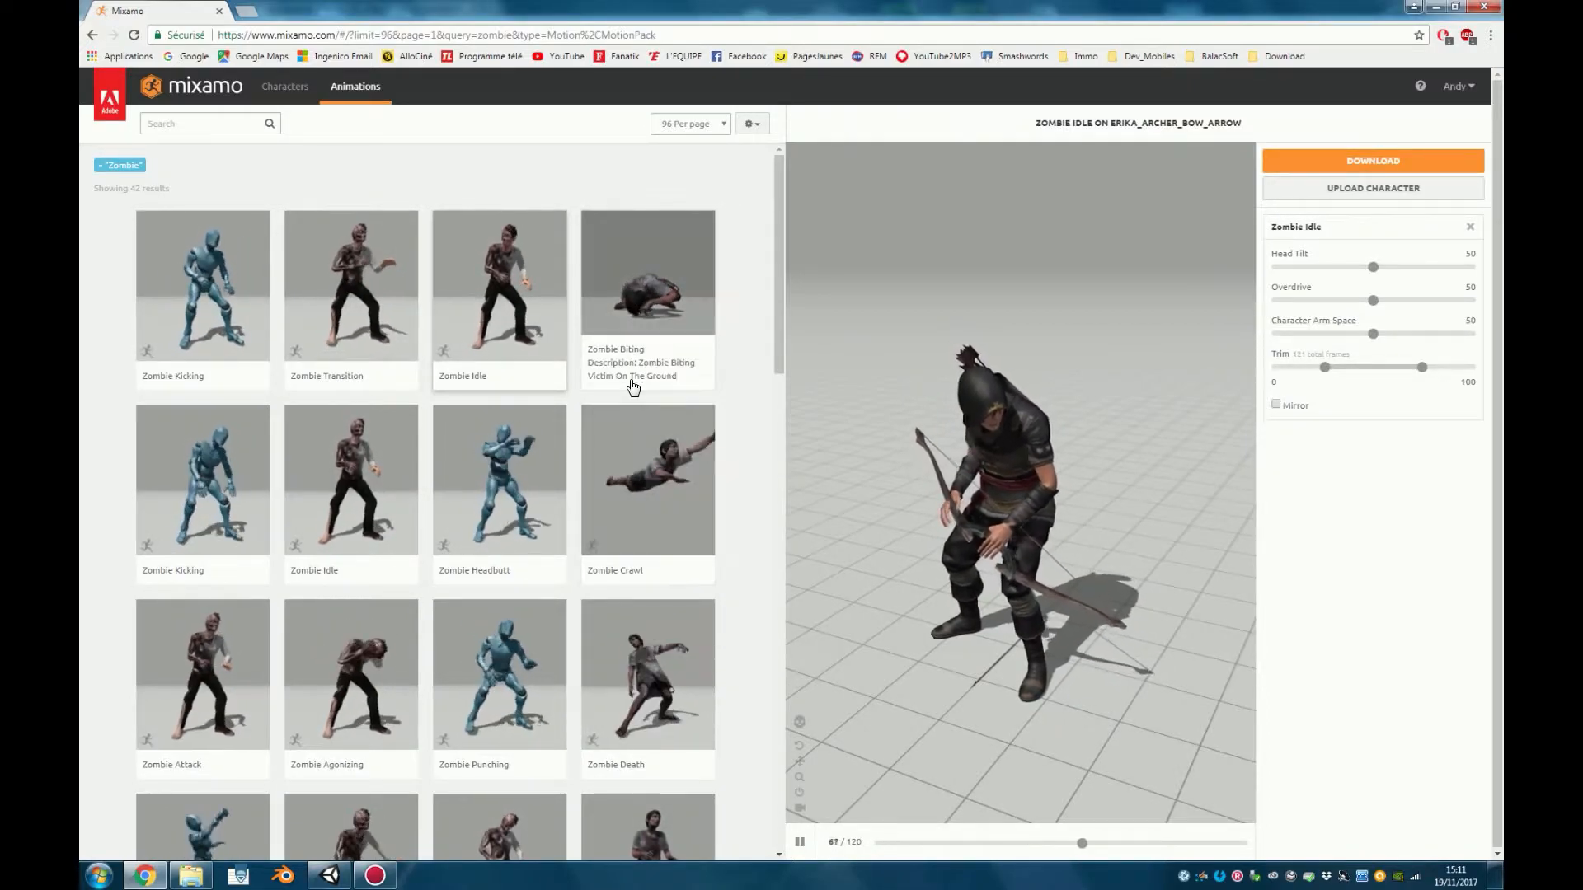
scroll(633, 387, down, 5)
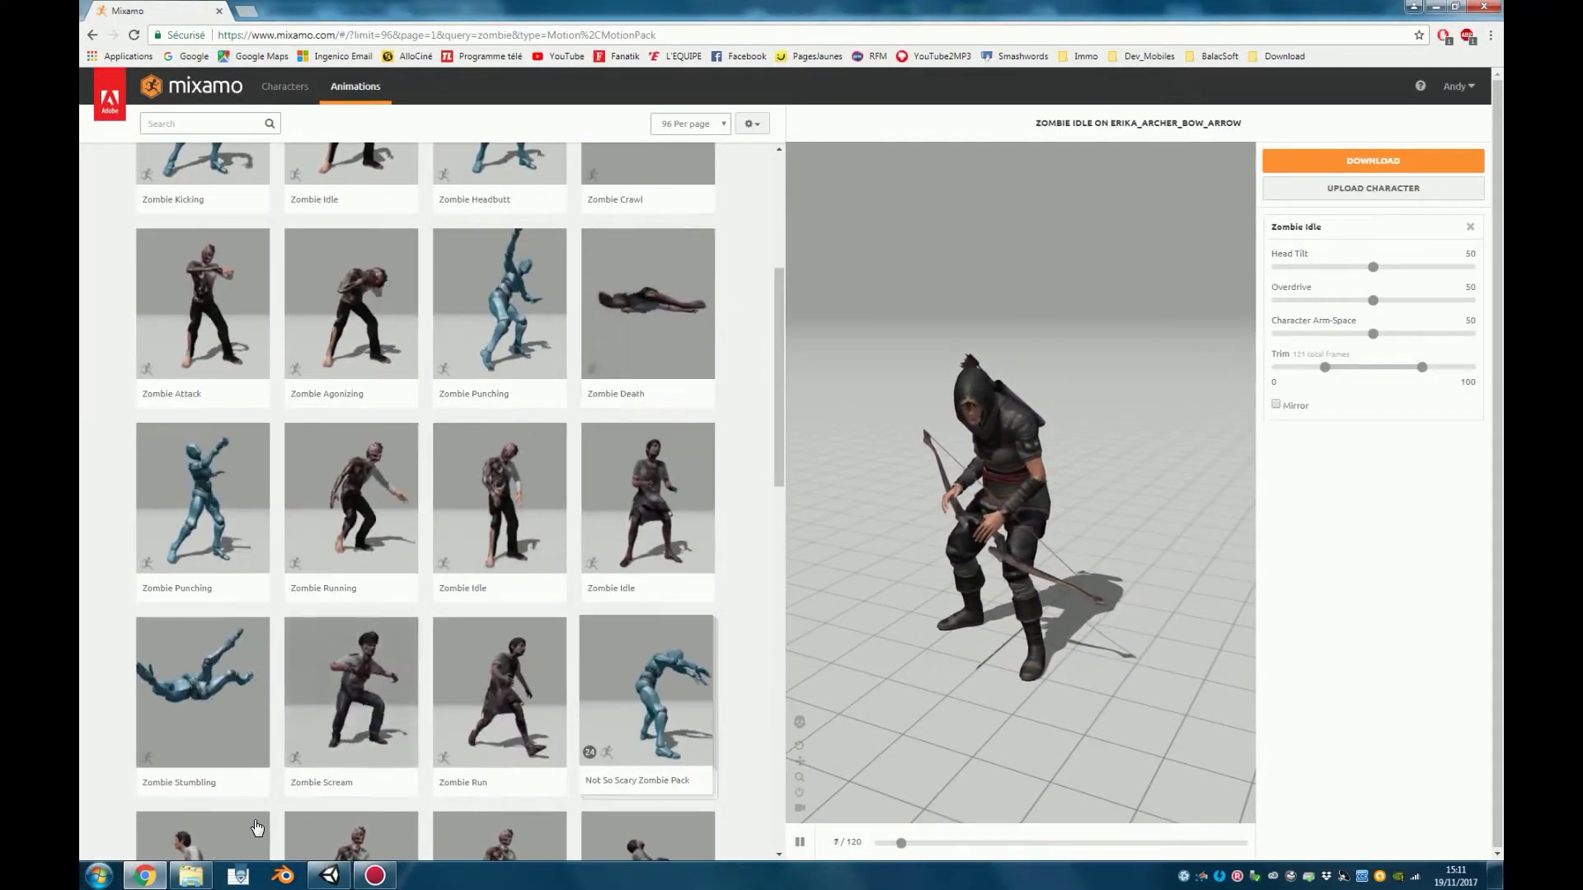
Return to Unity and expand the Paladin object to show its child objects
click(328, 877)
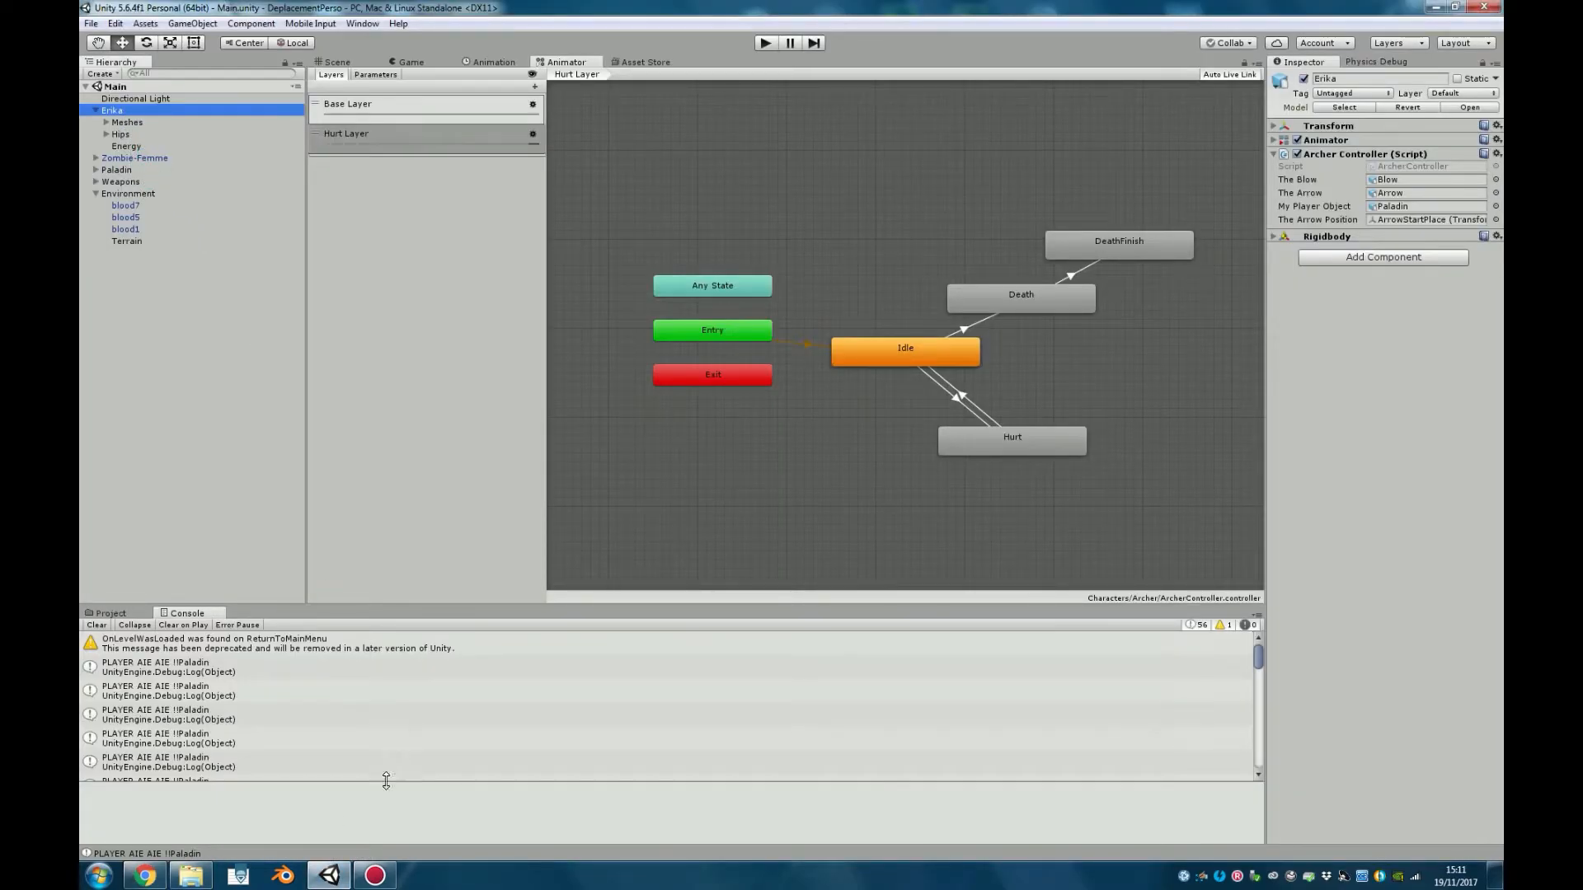
click(331, 878)
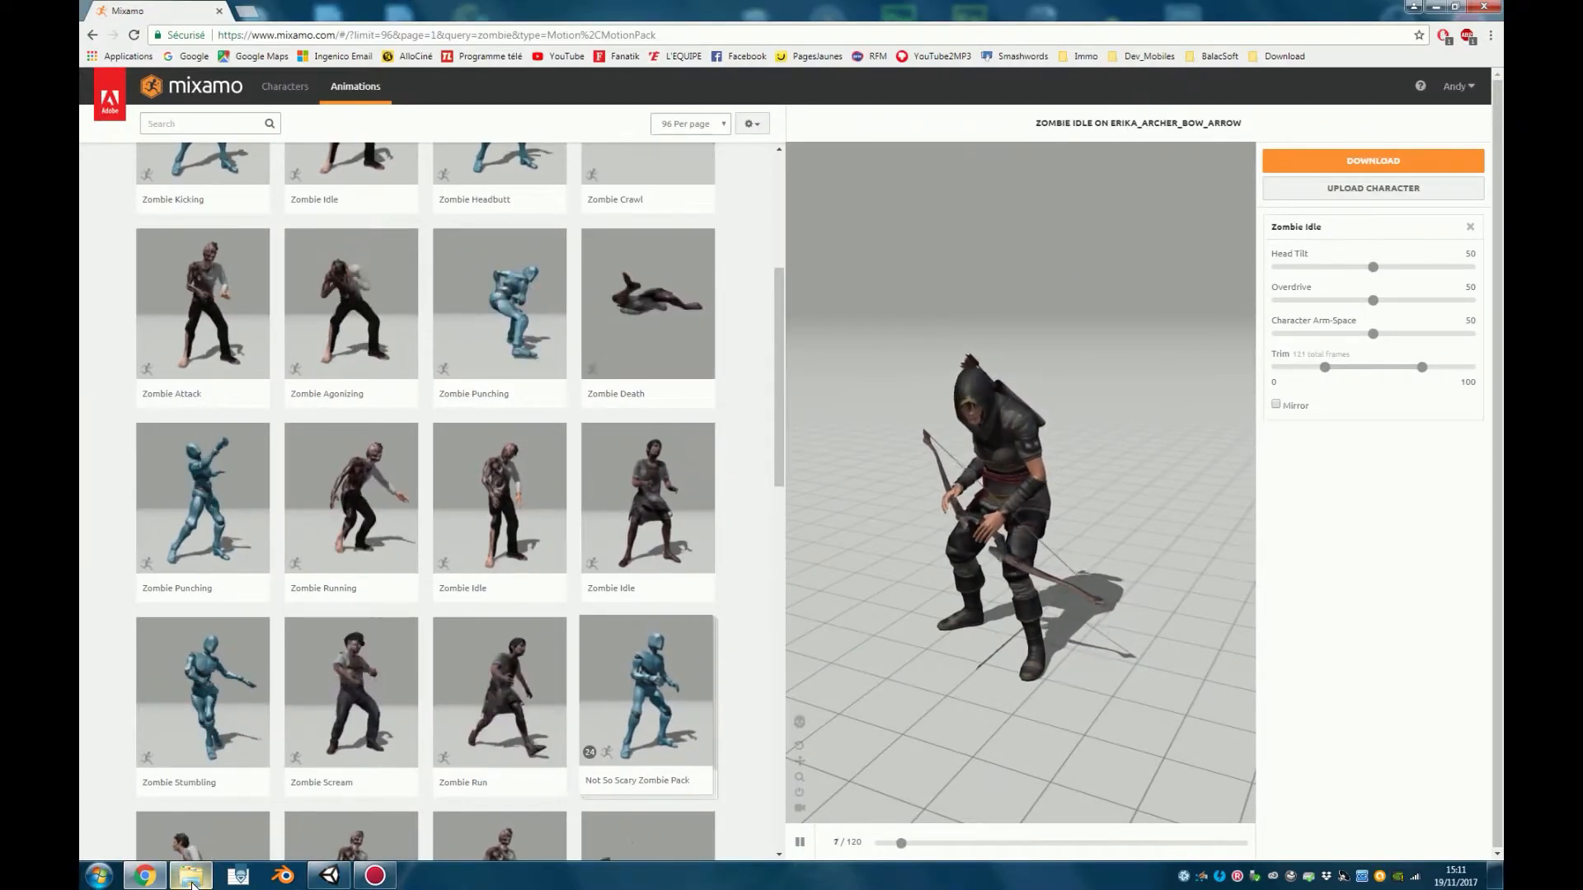
click(329, 875)
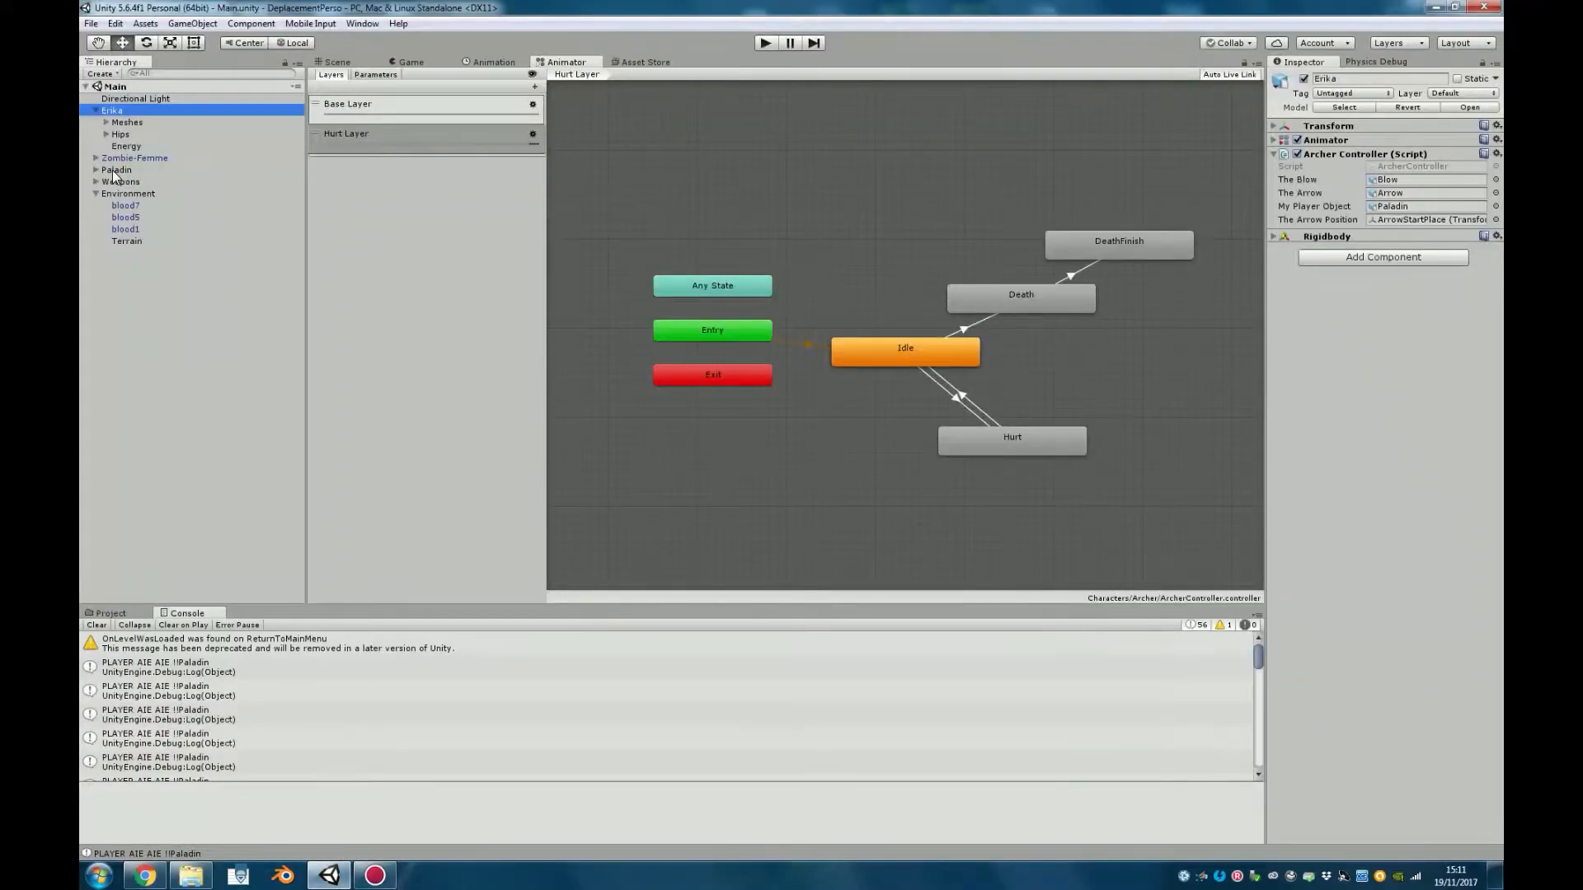
click(112, 170)
click(94, 170)
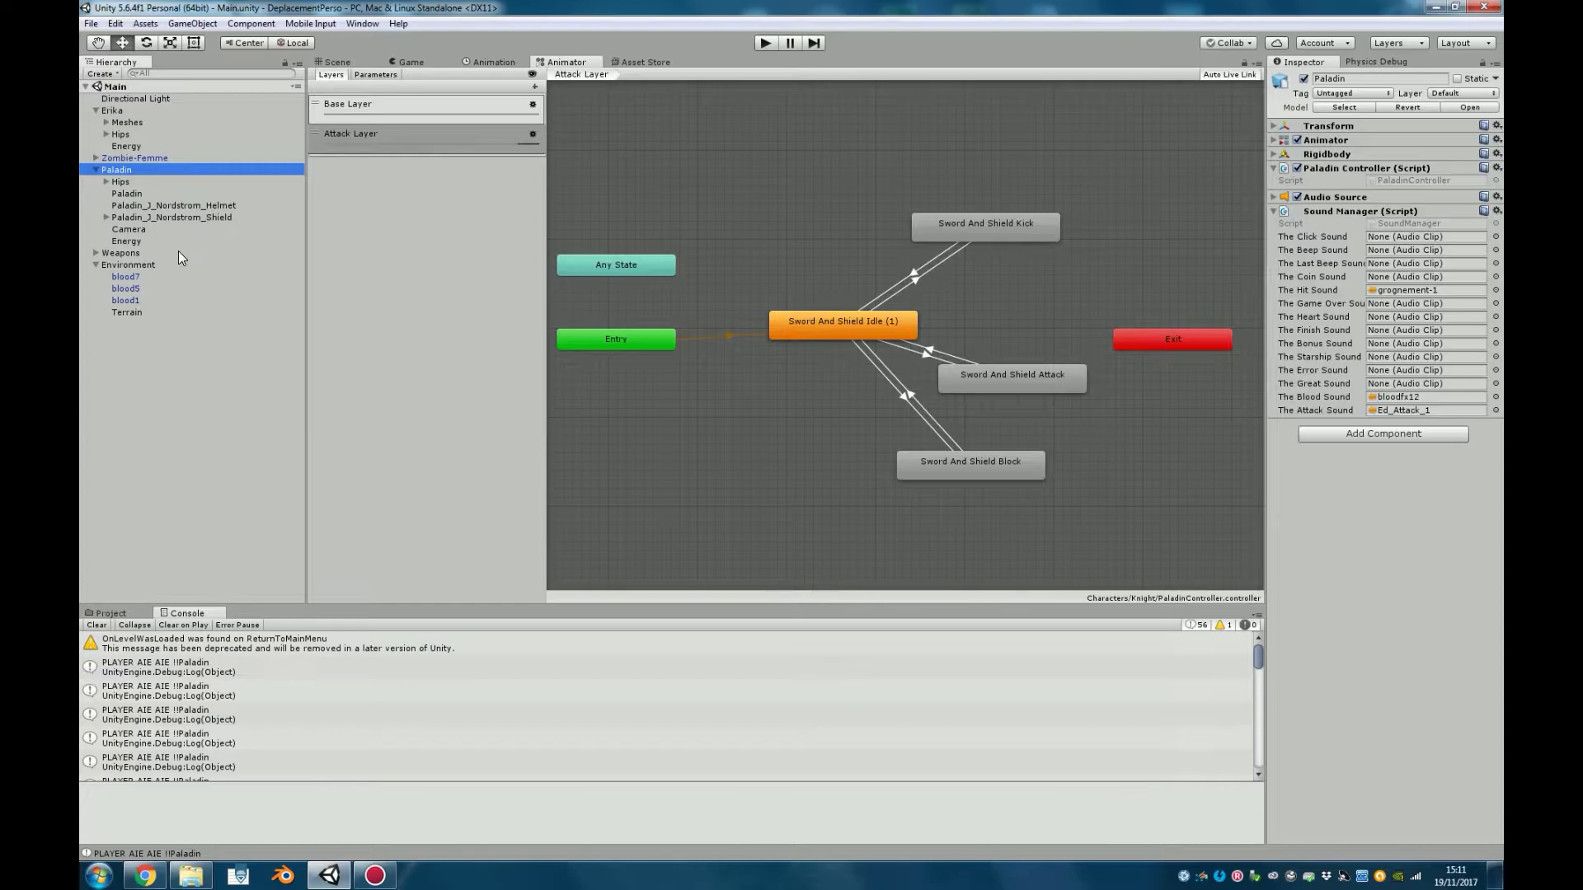
Expand the Weapons group and focus the Scene view on WoodSword to show its components
click(96, 254)
click(121, 253)
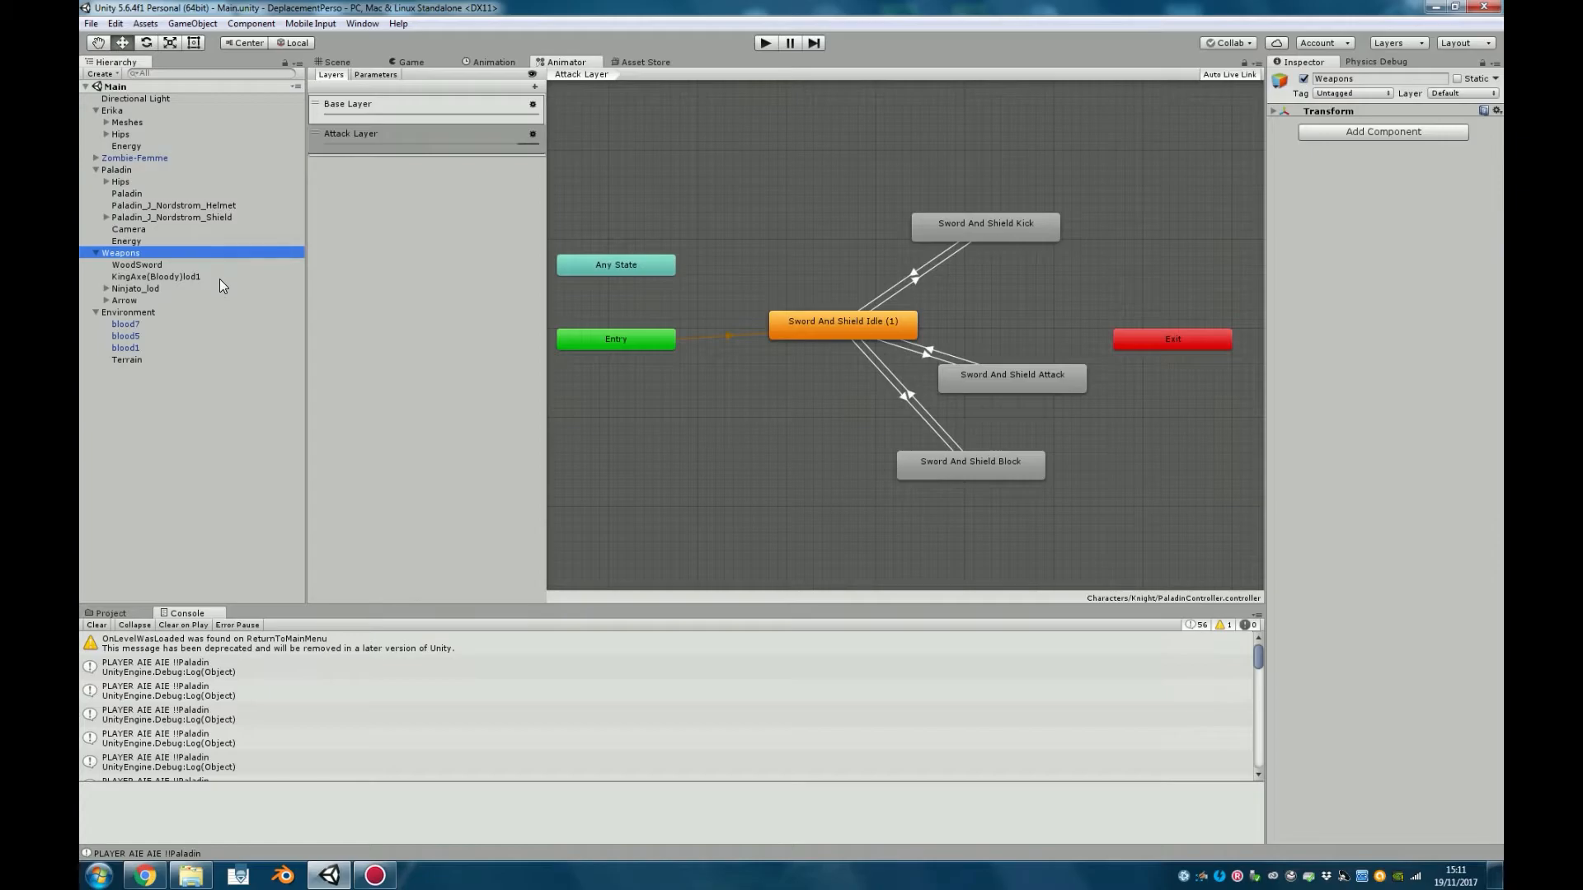
click(342, 63)
double_click(140, 266)
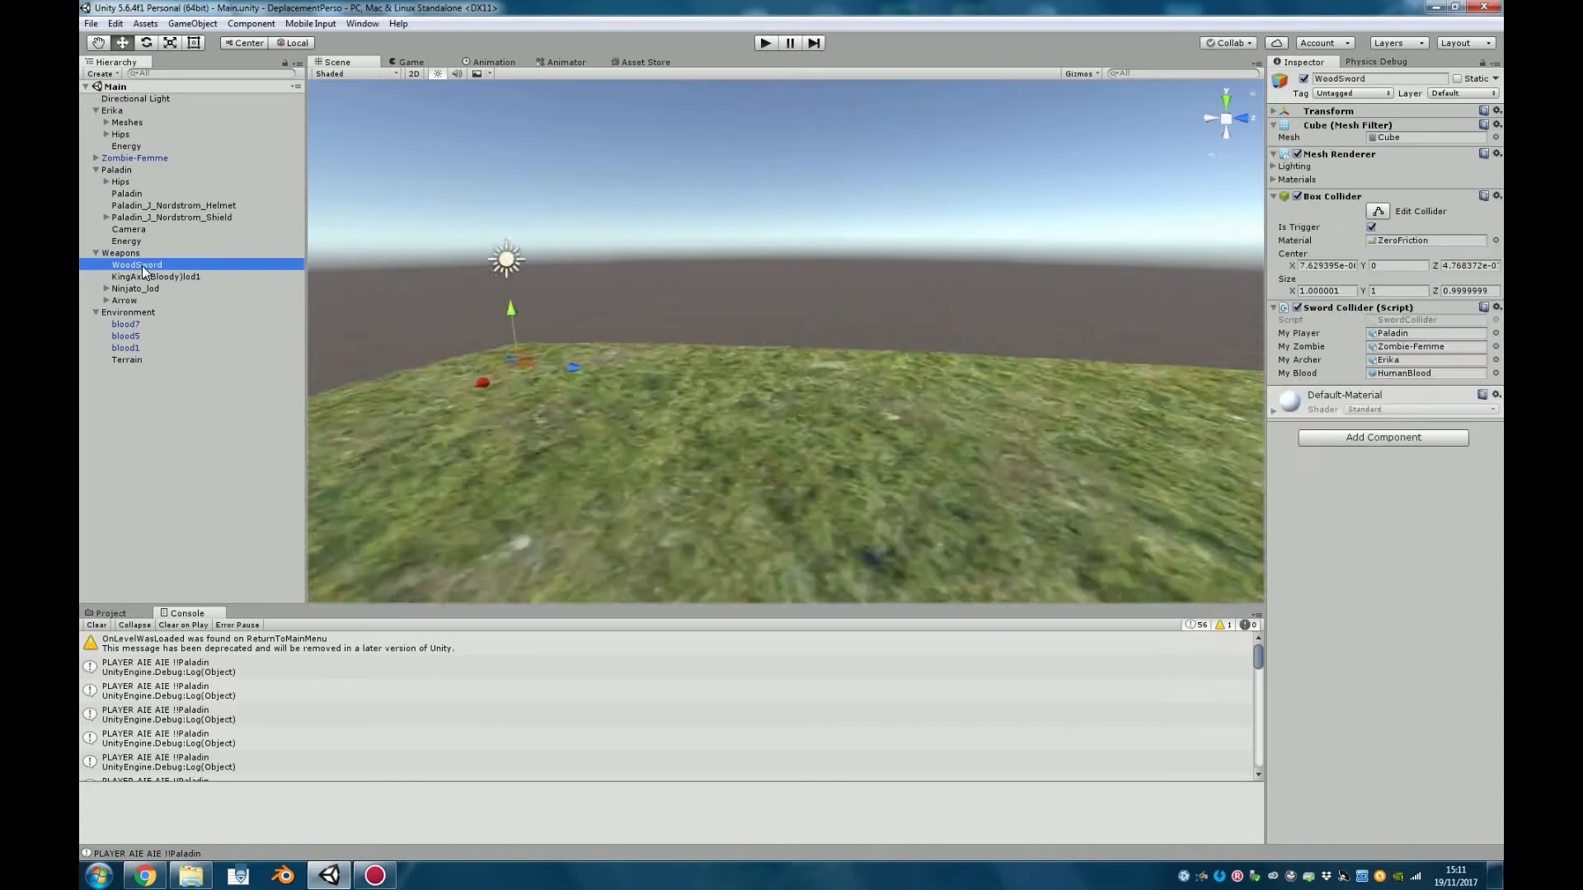
View the weapon models together in the scene and inspect the Arrow and KingAxe(Bloody)lod1 objects
alt+drag(758, 284, 688, 355)
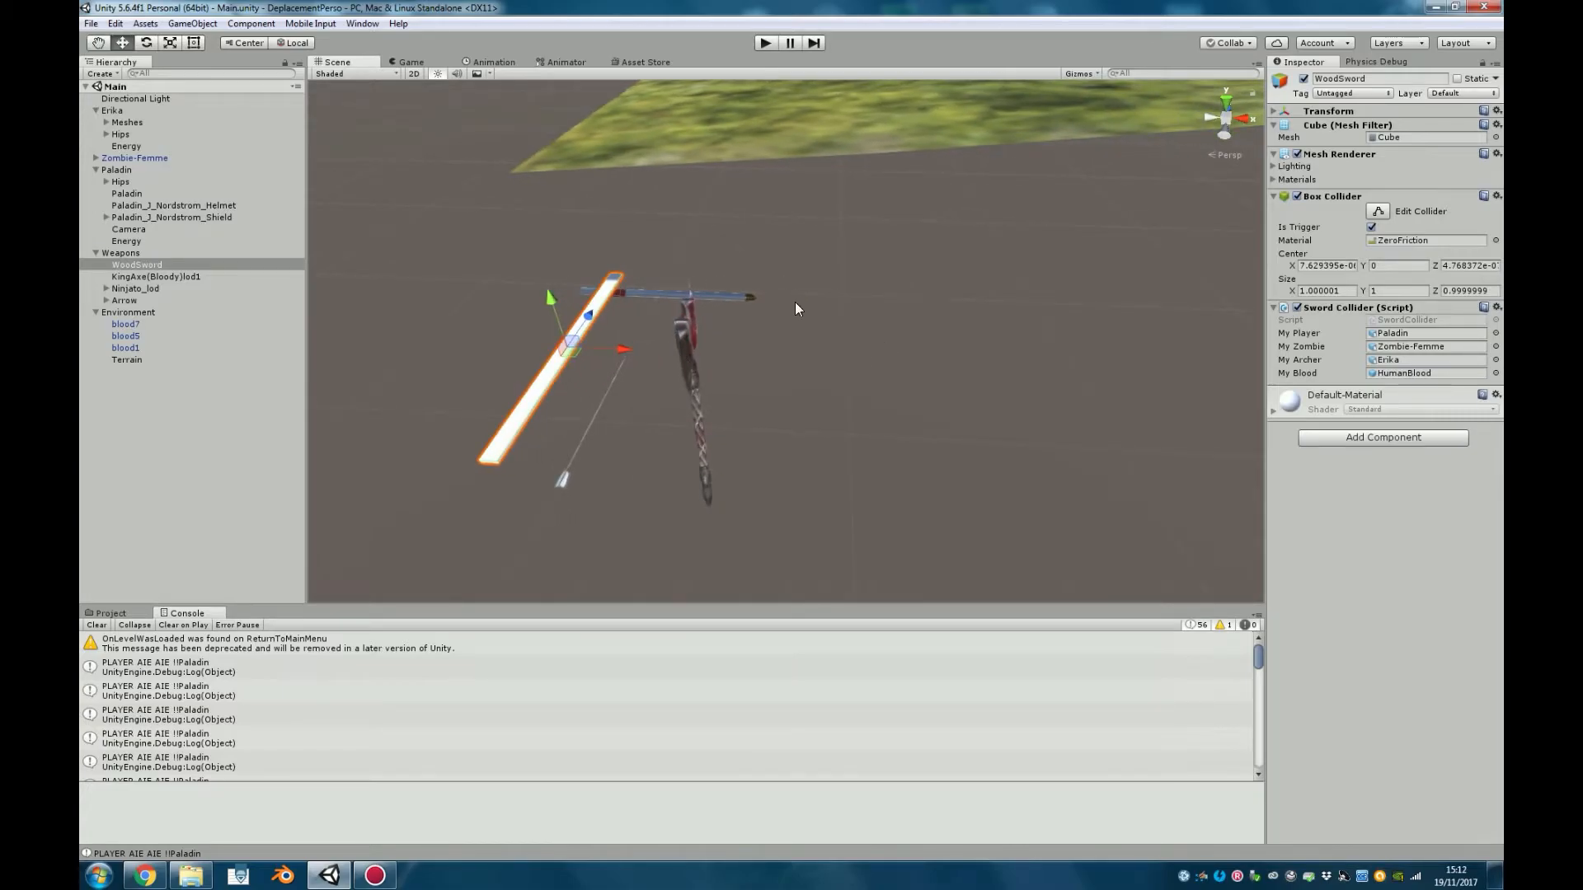
middle_drag(614, 254, 703, 281)
click(690, 427)
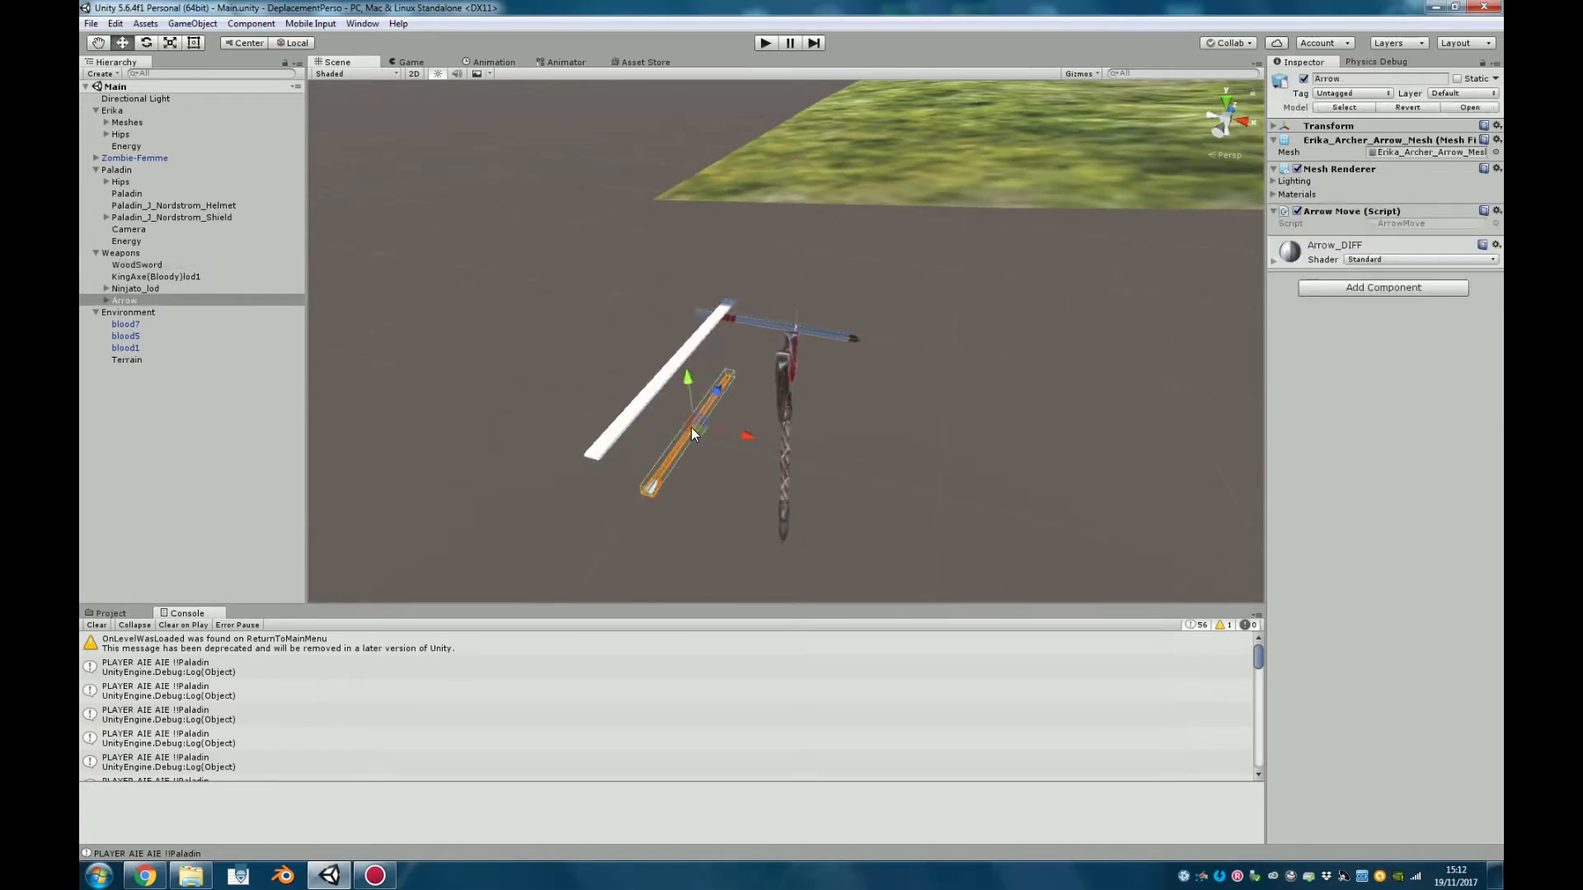
alt+drag(1002, 383, 870, 251)
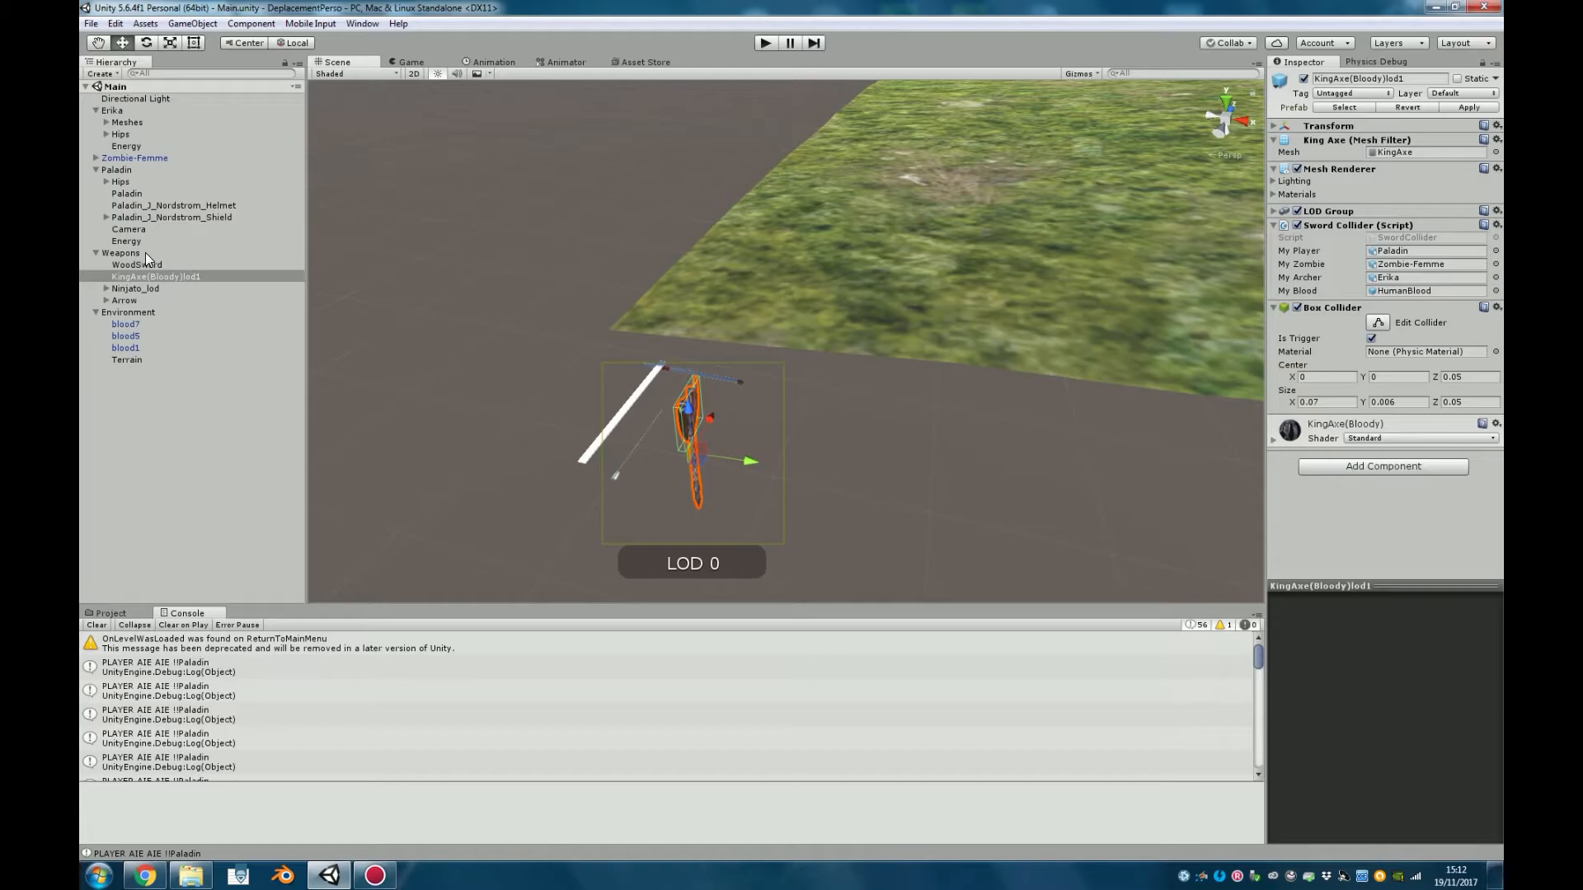
Look over the characters on the terrain and bring Zombie-Femme into close view
right_drag(791, 285, 549, 230)
middle_drag(908, 329, 871, 410)
mouse_move(775, 284)
middle_down()
mouse_move(945, 443)
mouse_move(976, 449)
mouse_move(846, 333)
mouse_move(1014, 389)
middle_up()
right_drag(908, 350, 1101, 412)
middle_drag(900, 338, 879, 463)
right_drag(879, 463, 827, 397)
middle_drag(827, 397, 696, 319)
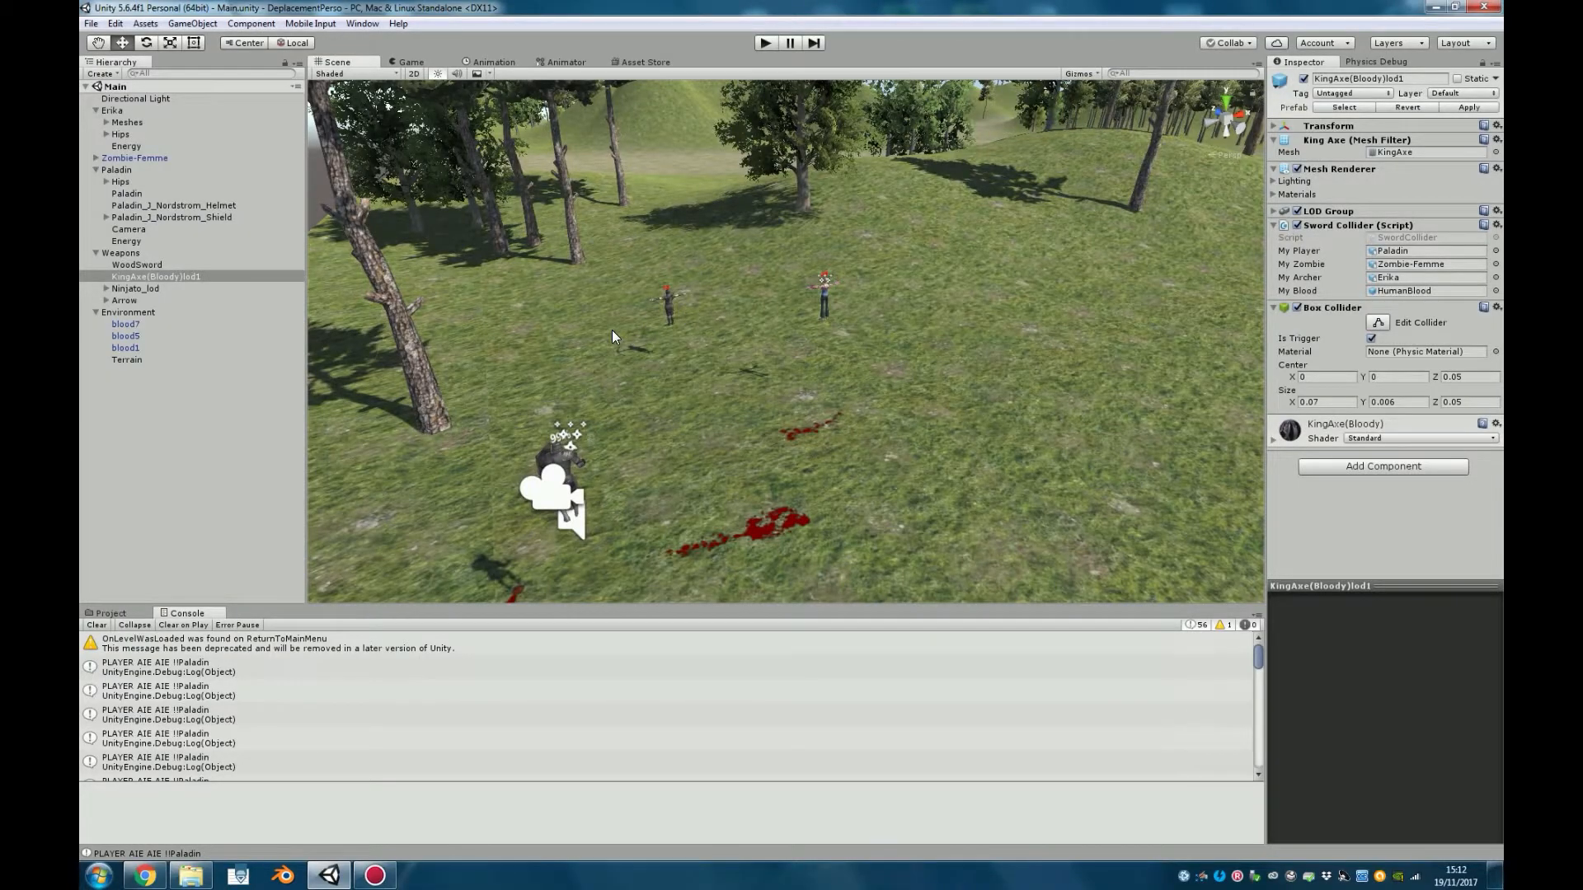
double_click(131, 157)
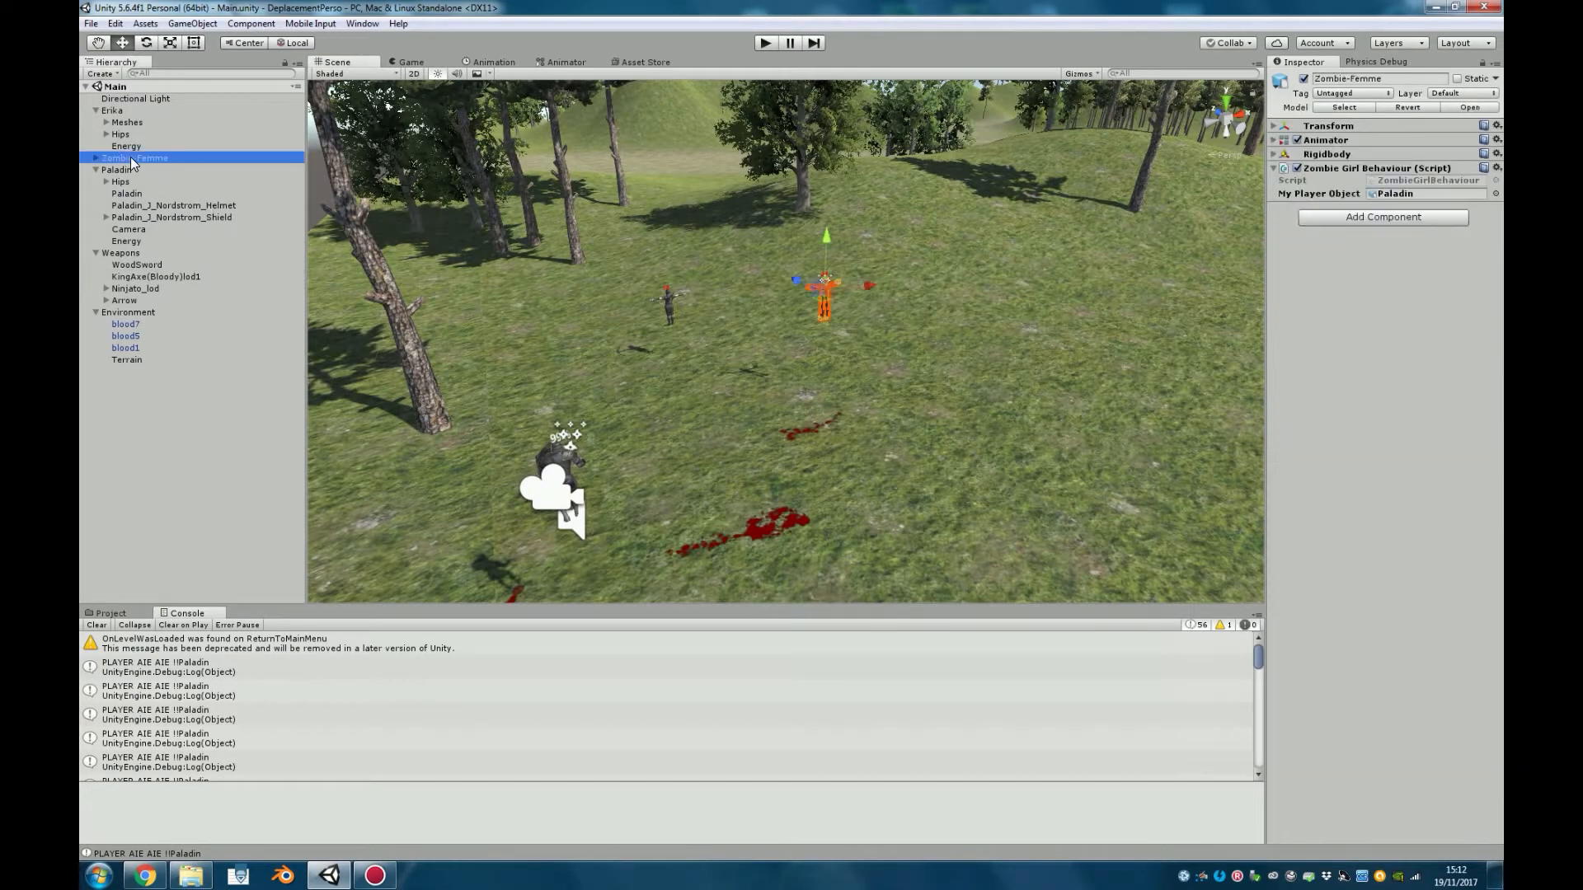
scroll(684, 325, up, 13)
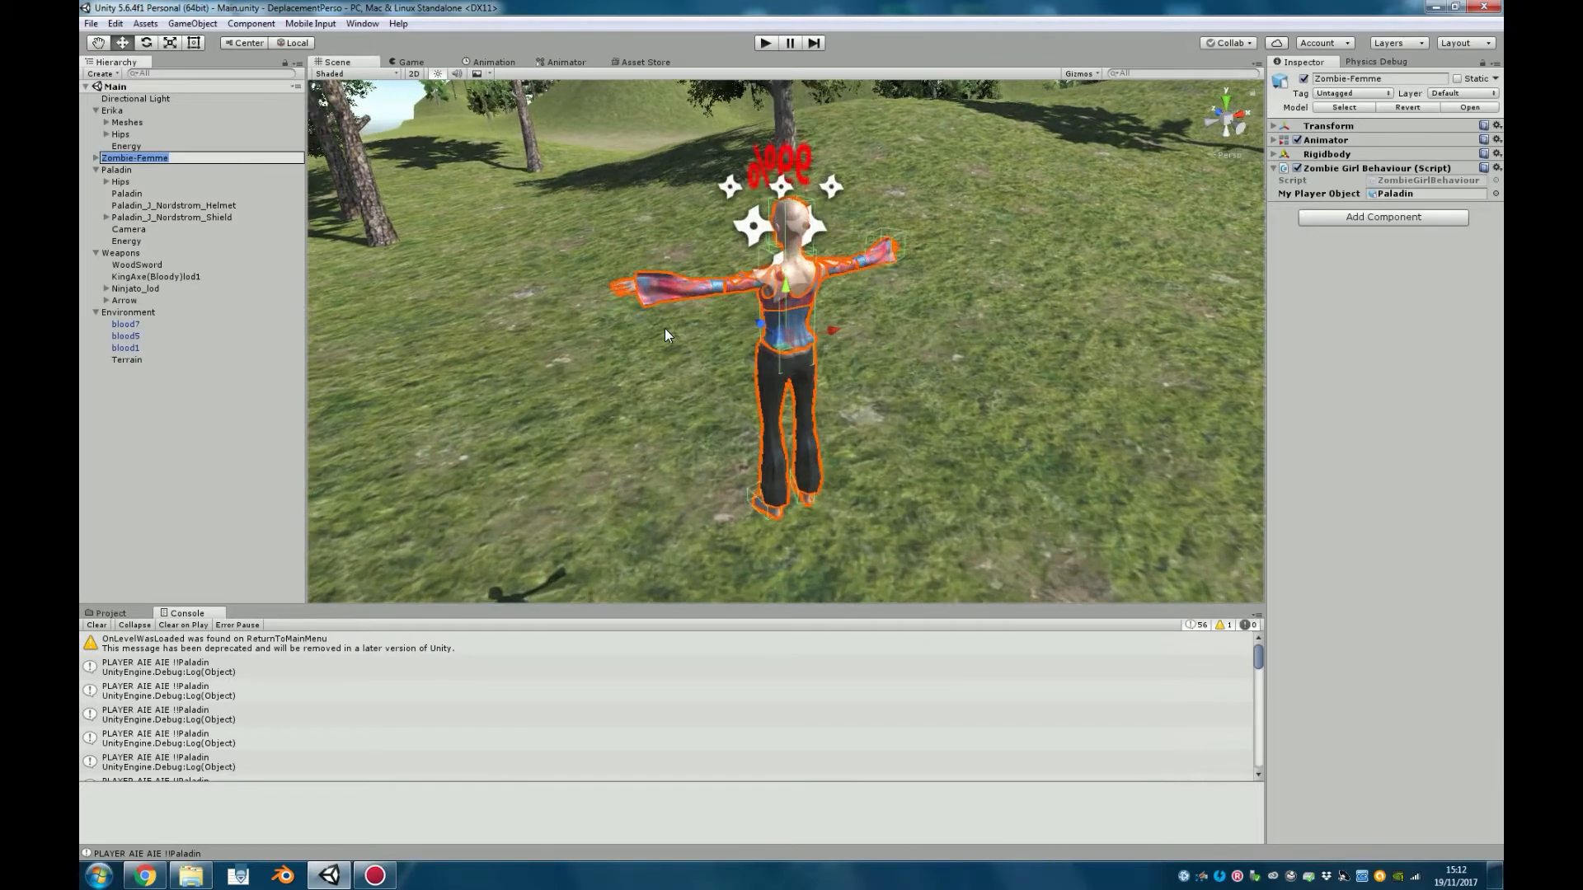
Examine Zombie-Femme's colliders from the front and show its Rigidbody settings
alt+drag(664, 328, 900, 356)
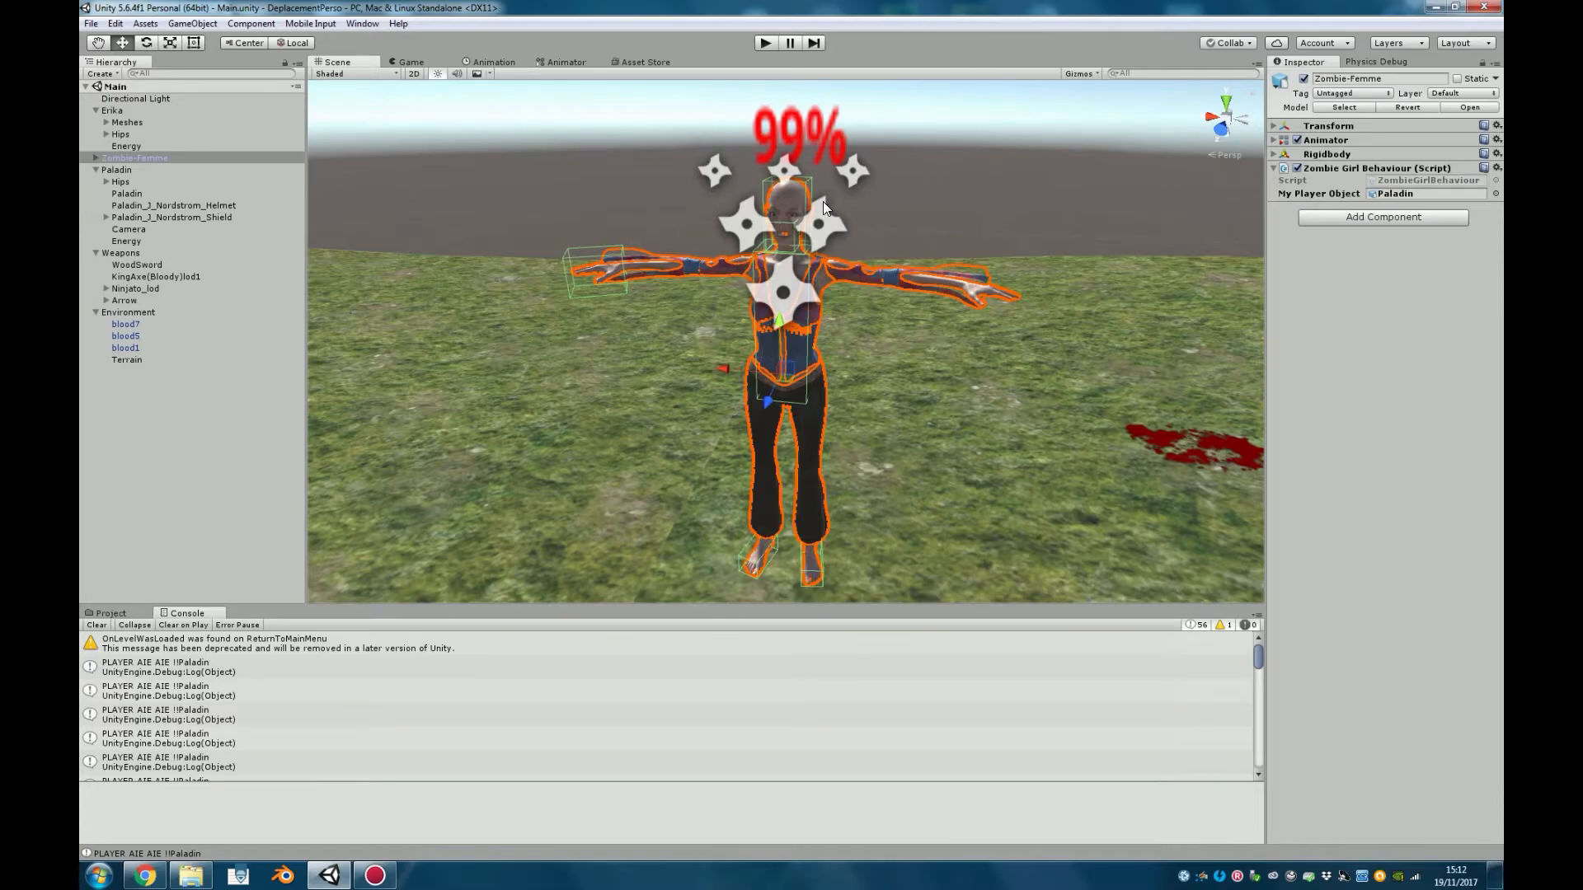
middle_drag(811, 419, 914, 348)
right_drag(906, 397, 973, 367)
middle_drag(840, 393, 858, 388)
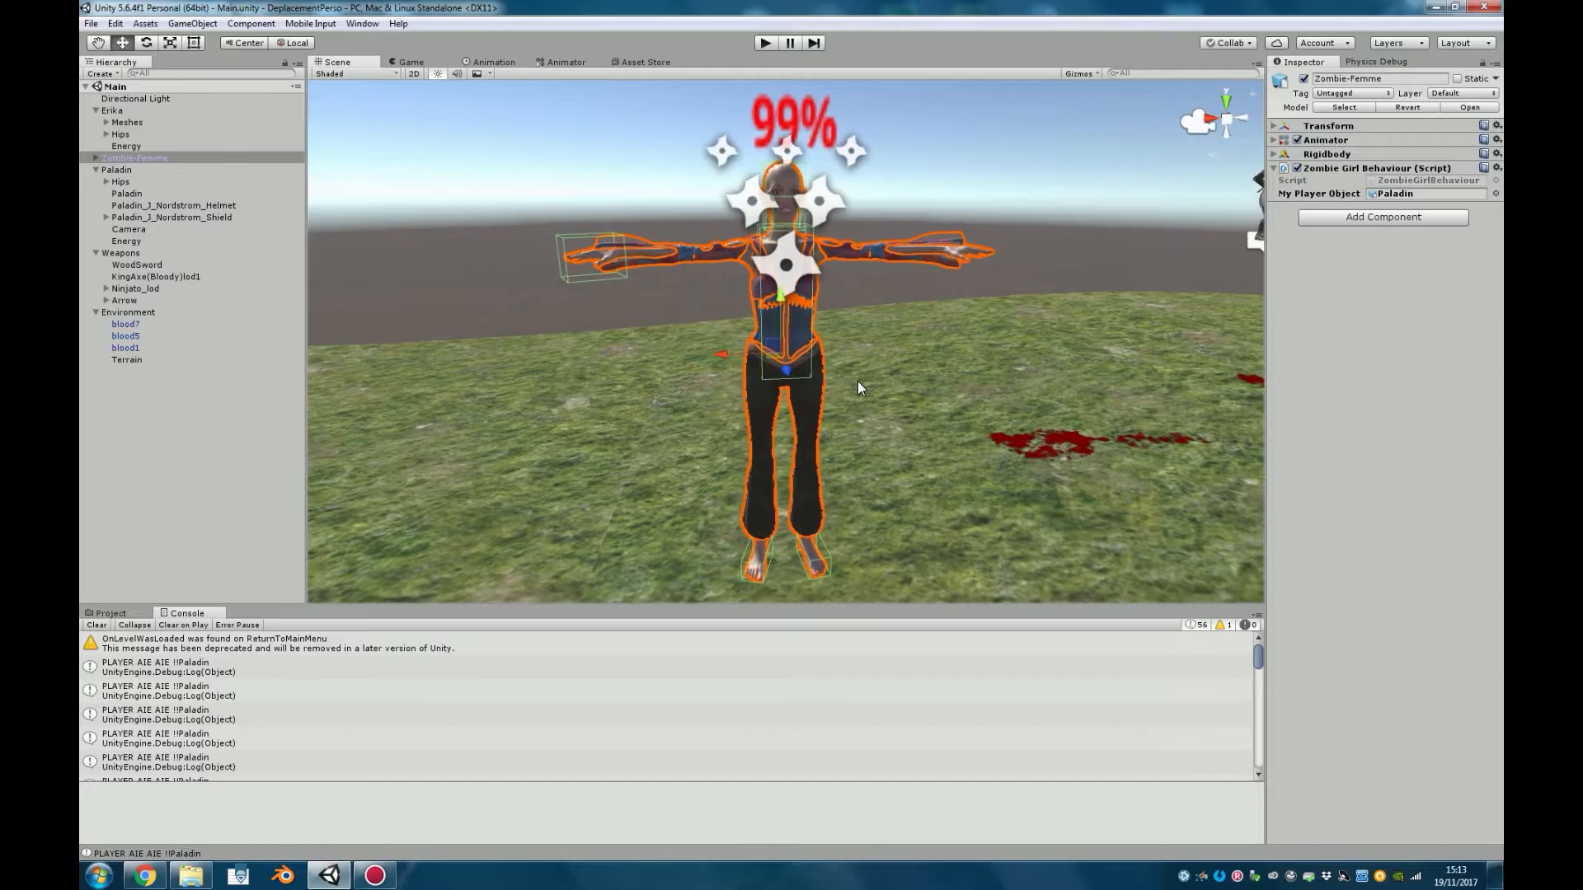
scroll(853, 393, down, 1)
scroll(849, 393, up, 1)
click(1362, 155)
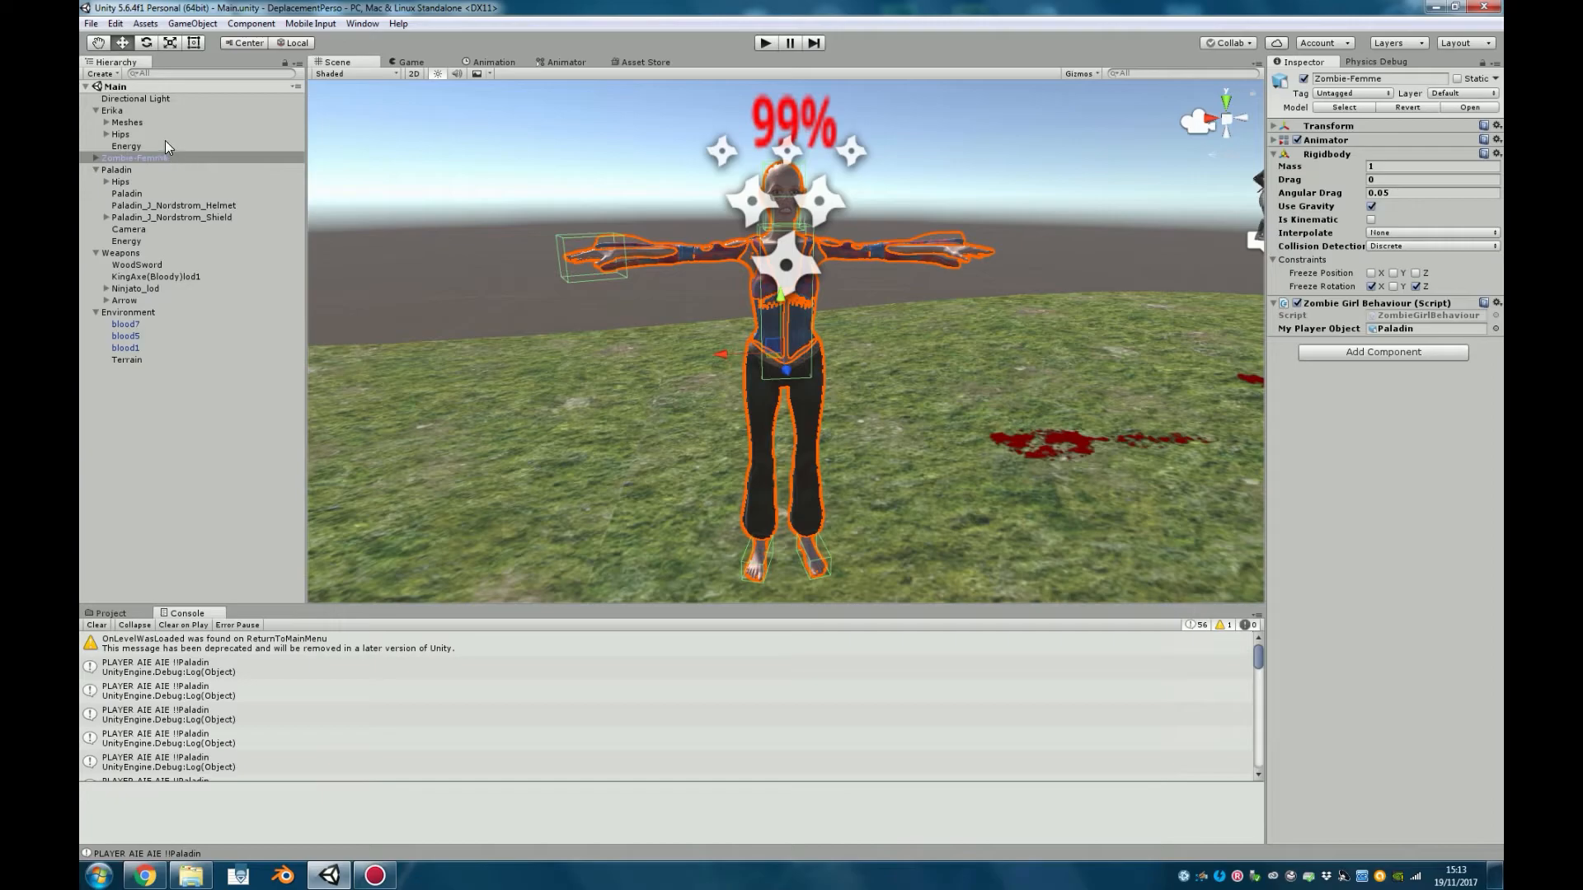
Focus the Scene view on Erika and examine her body collider and components up close
double_click(115, 110)
scroll(760, 294, up, 5)
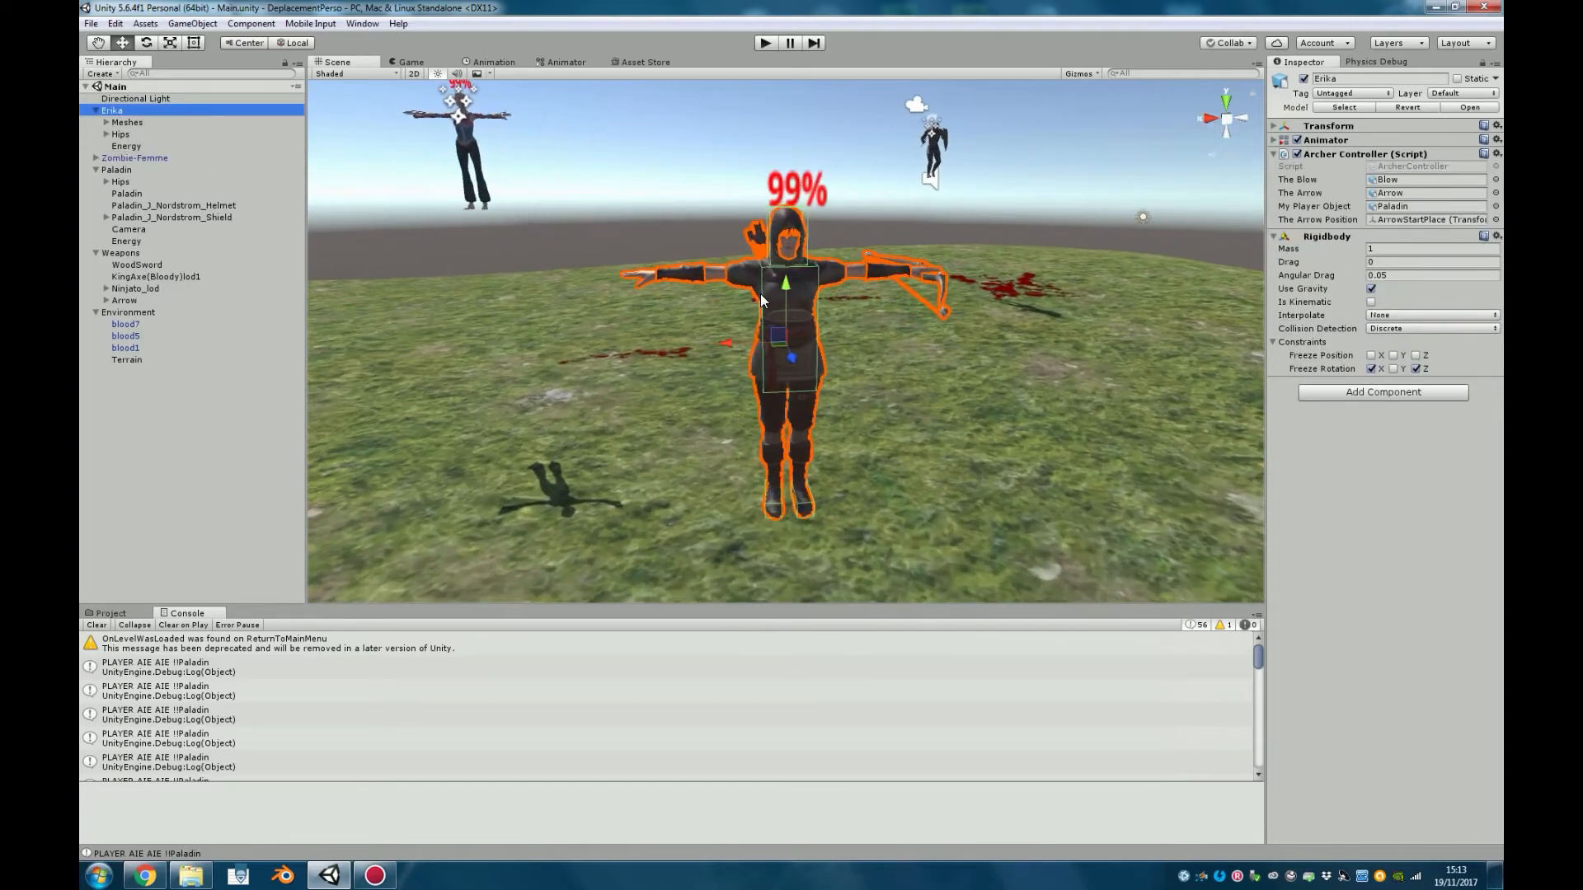
scroll(760, 293, up, 3)
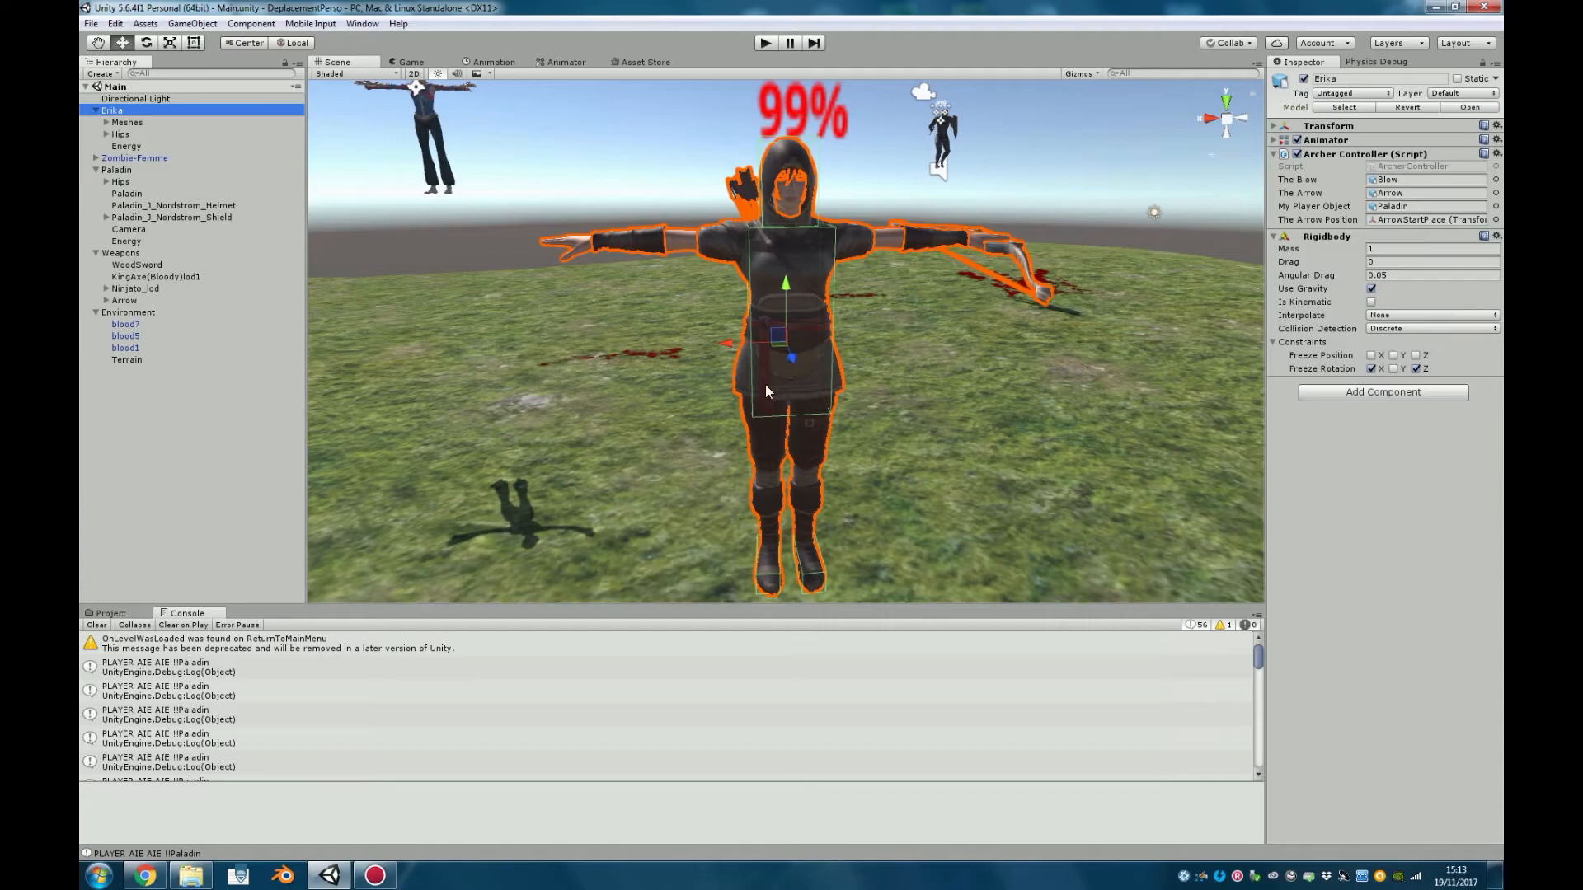
scroll(932, 376, down, 1)
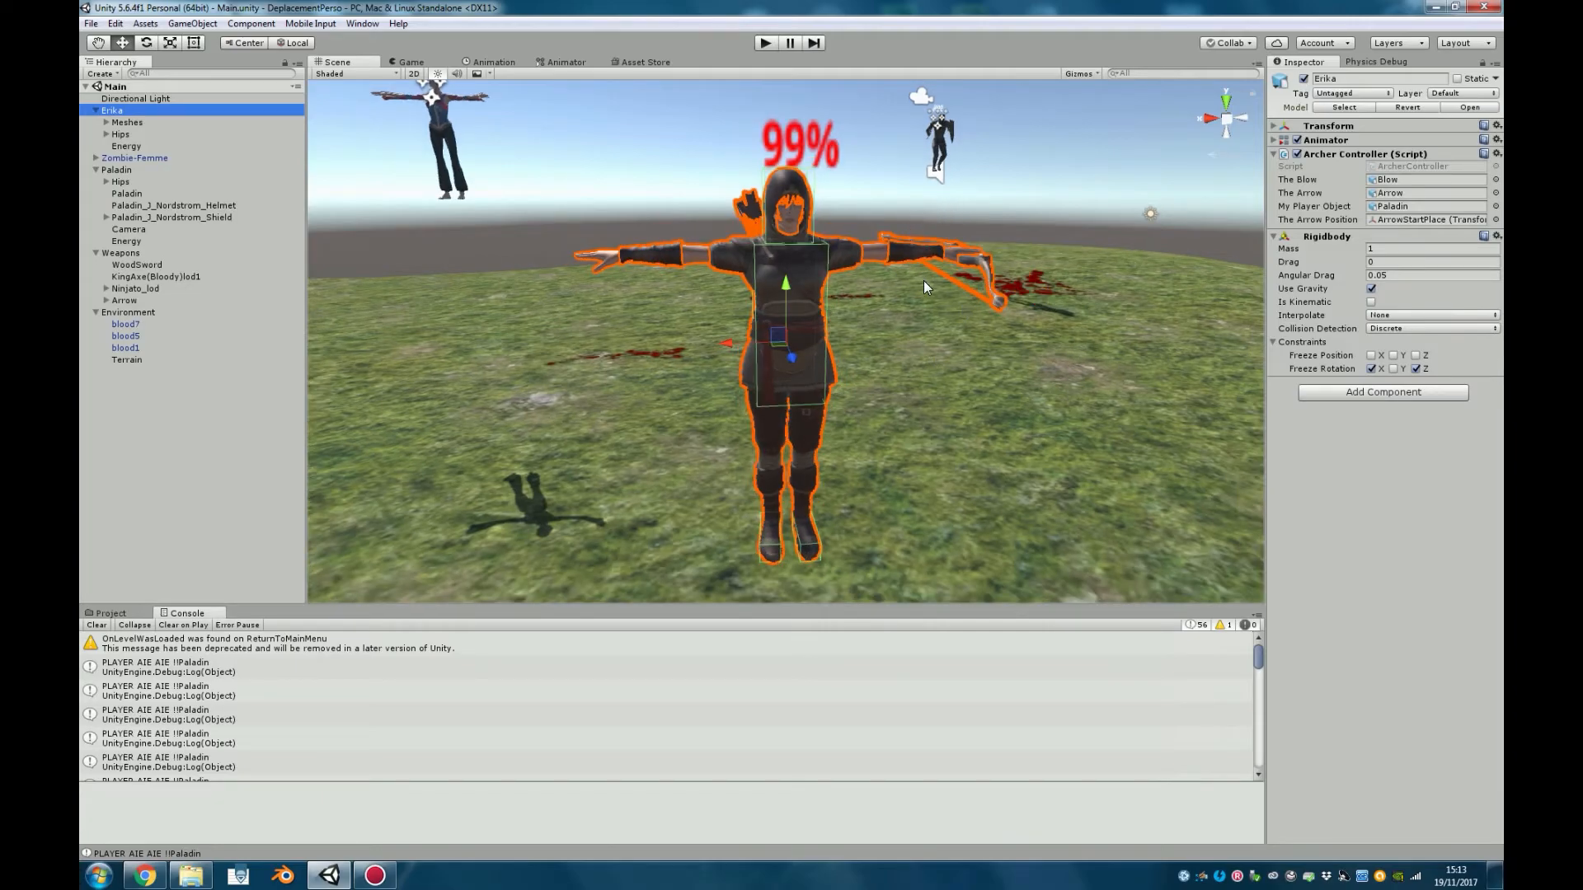
Focus the Scene view on Paladin and examine its colliders, shield and attached camera from several angles
double_click(117, 170)
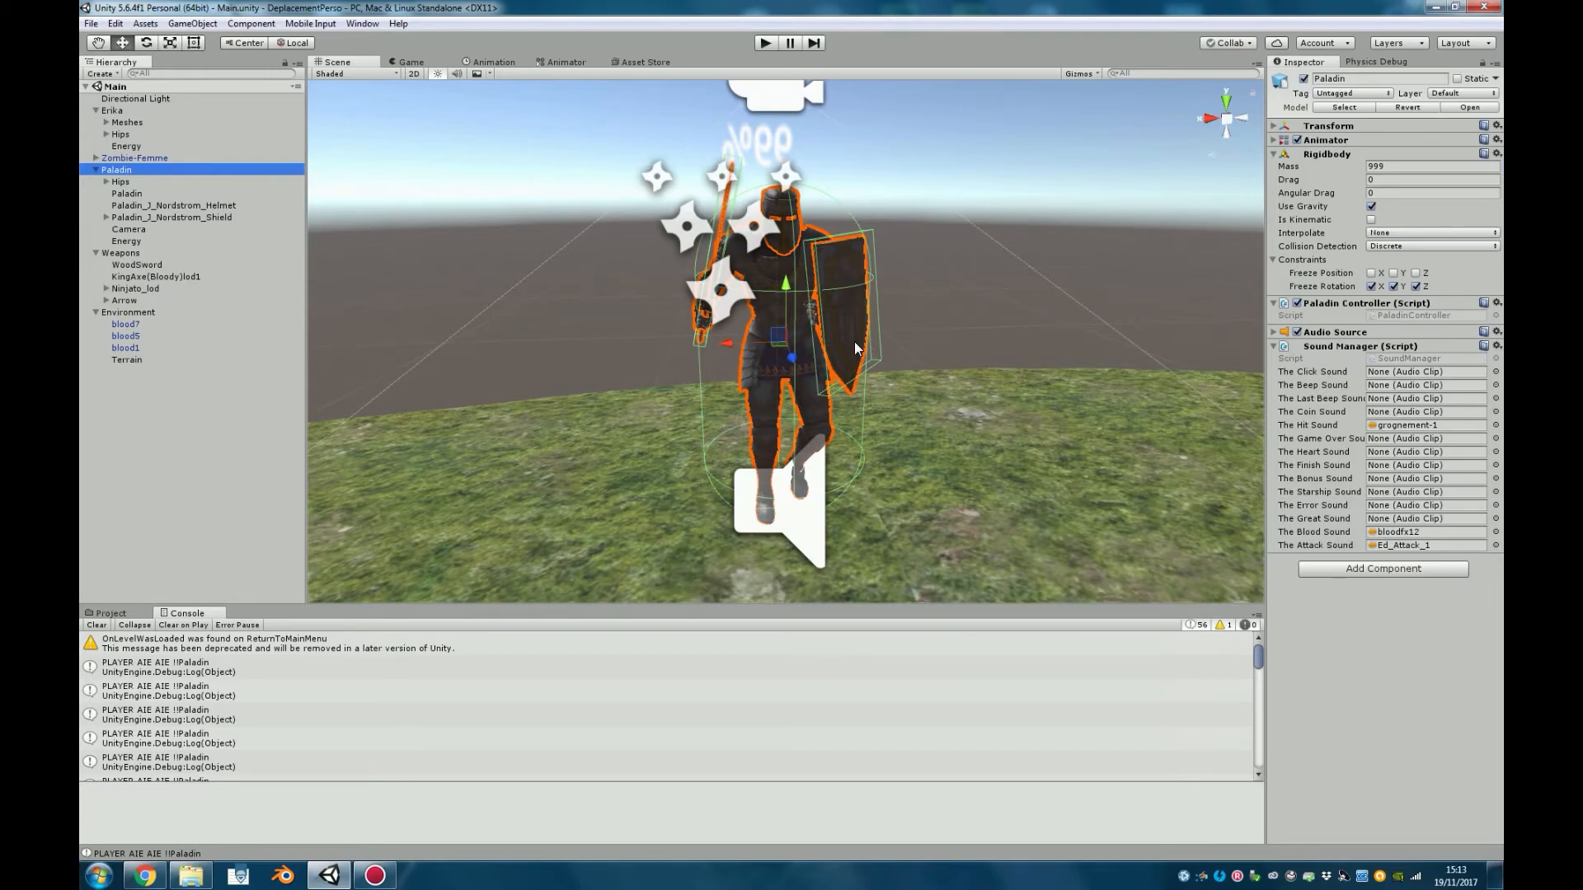
right_drag(843, 248, 790, 267)
right_drag(828, 318, 701, 313)
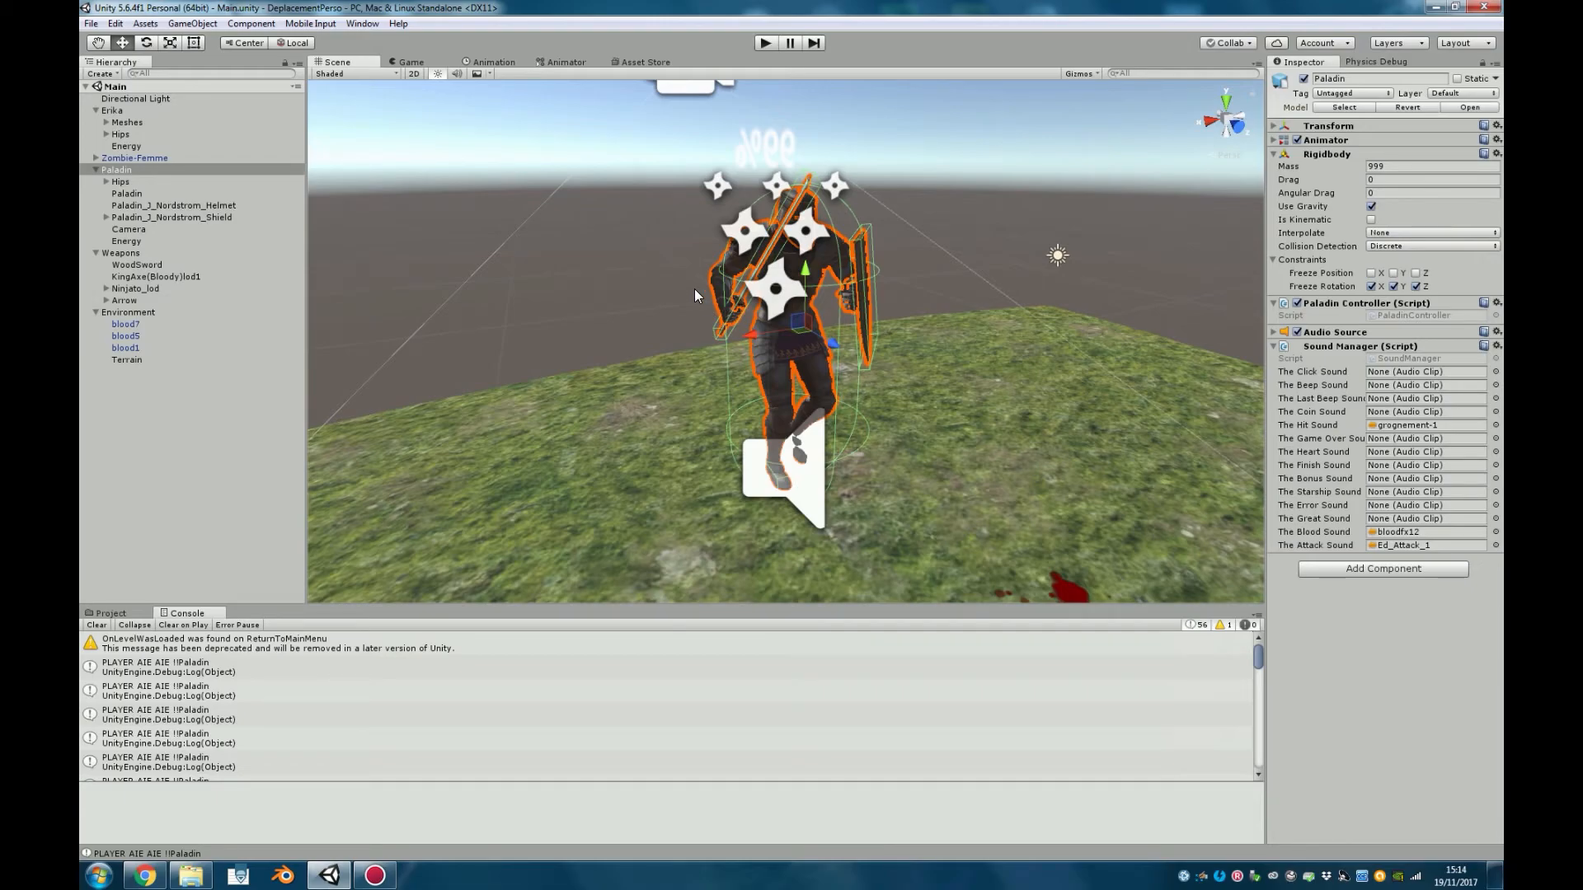
right_drag(799, 378, 686, 408)
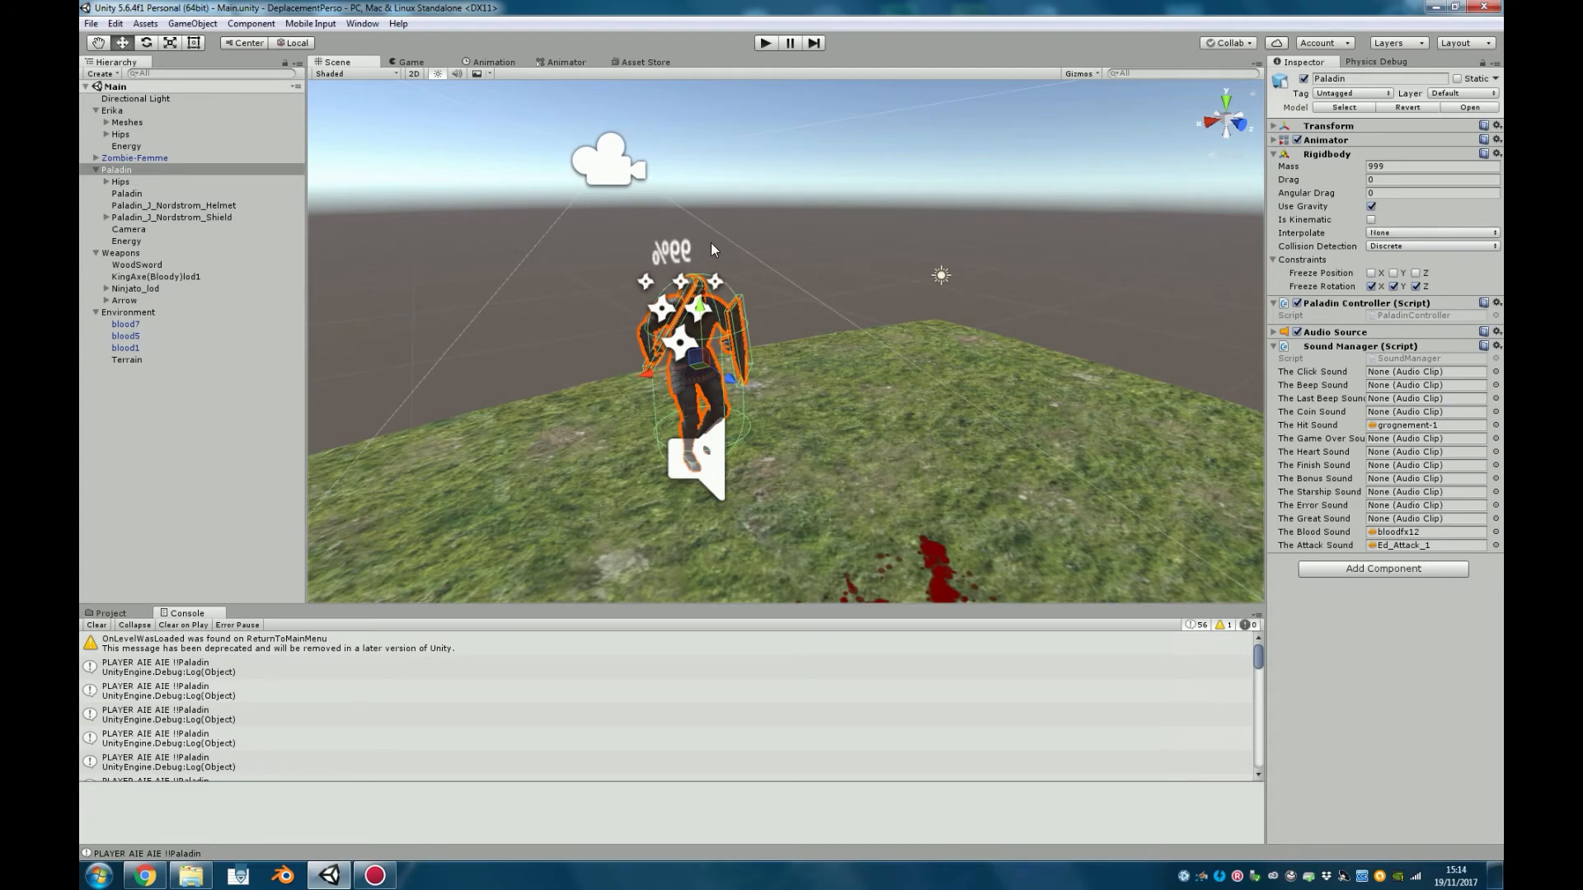
right_drag(587, 290, 763, 297)
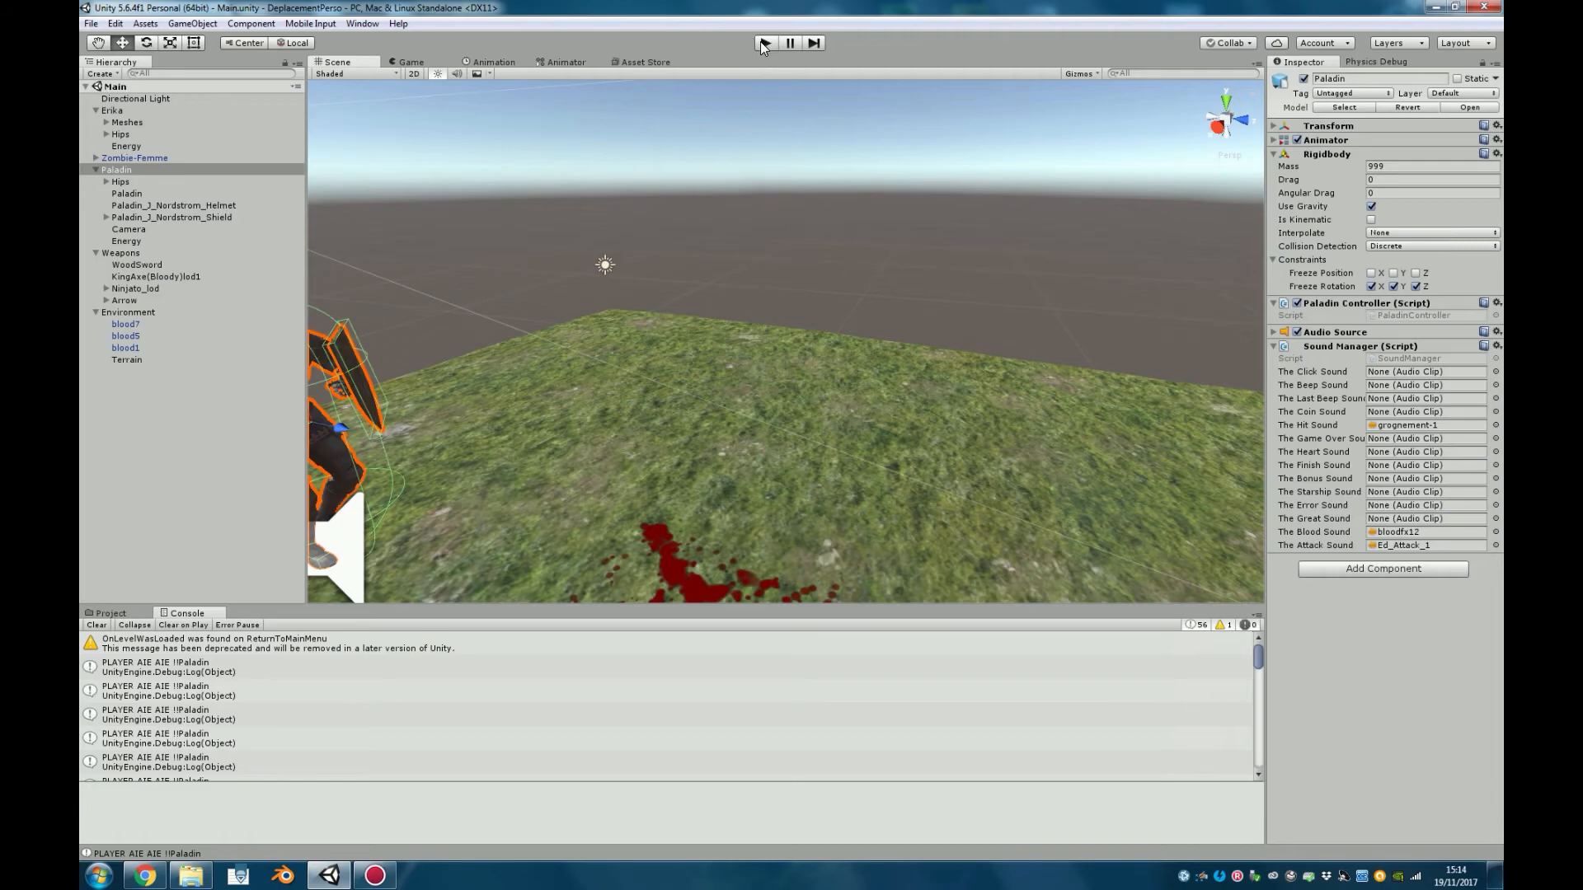
Run the game briefly to view the Paladin through its follow camera, and stop it
click(763, 43)
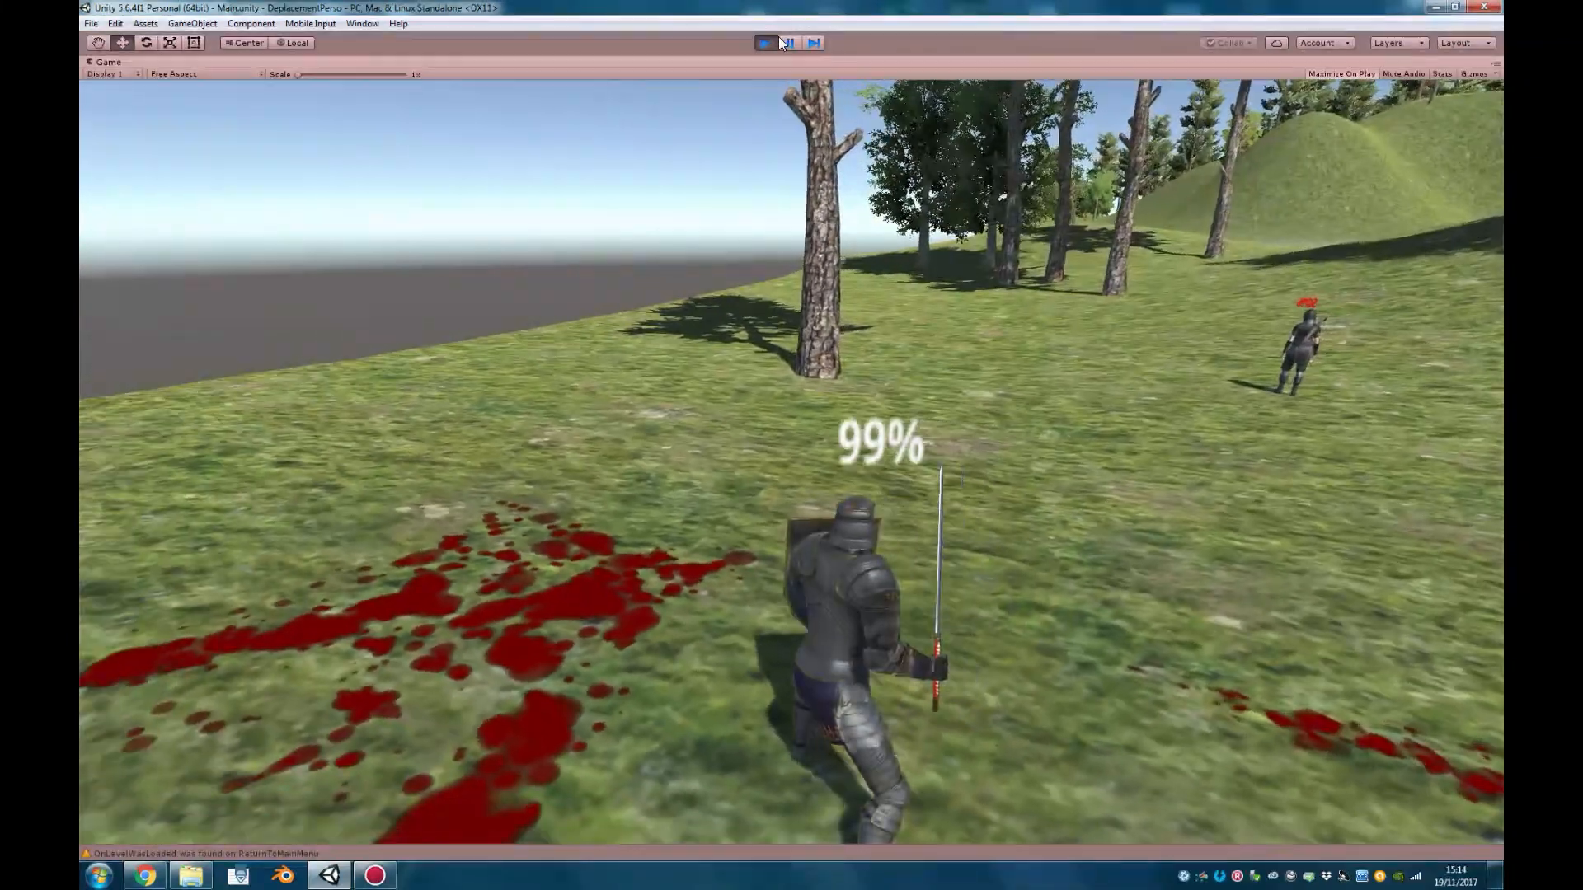
click(768, 42)
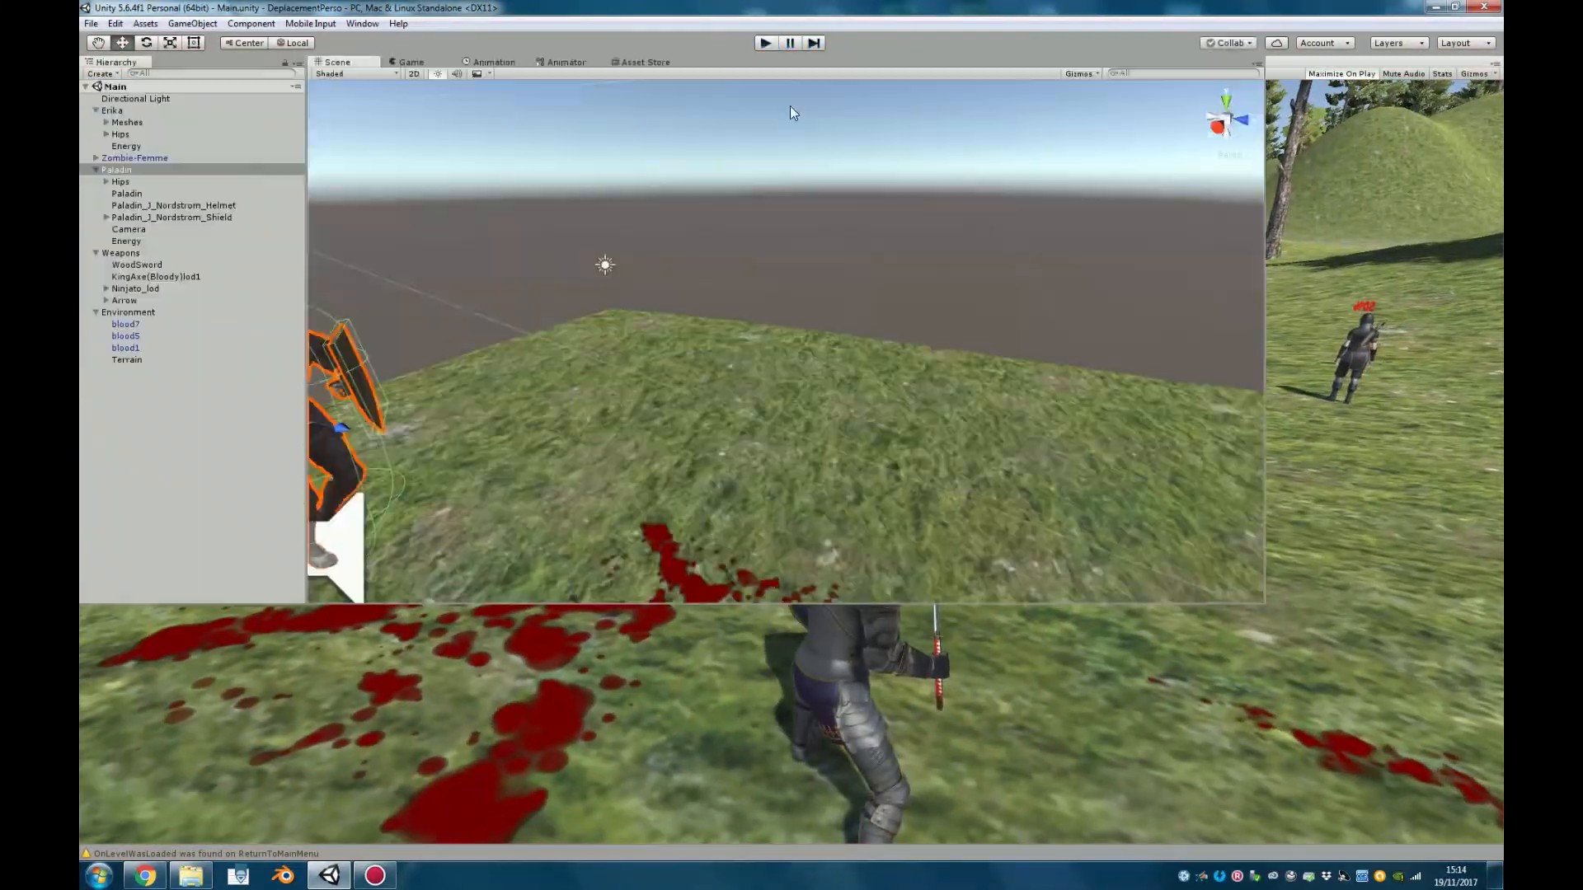